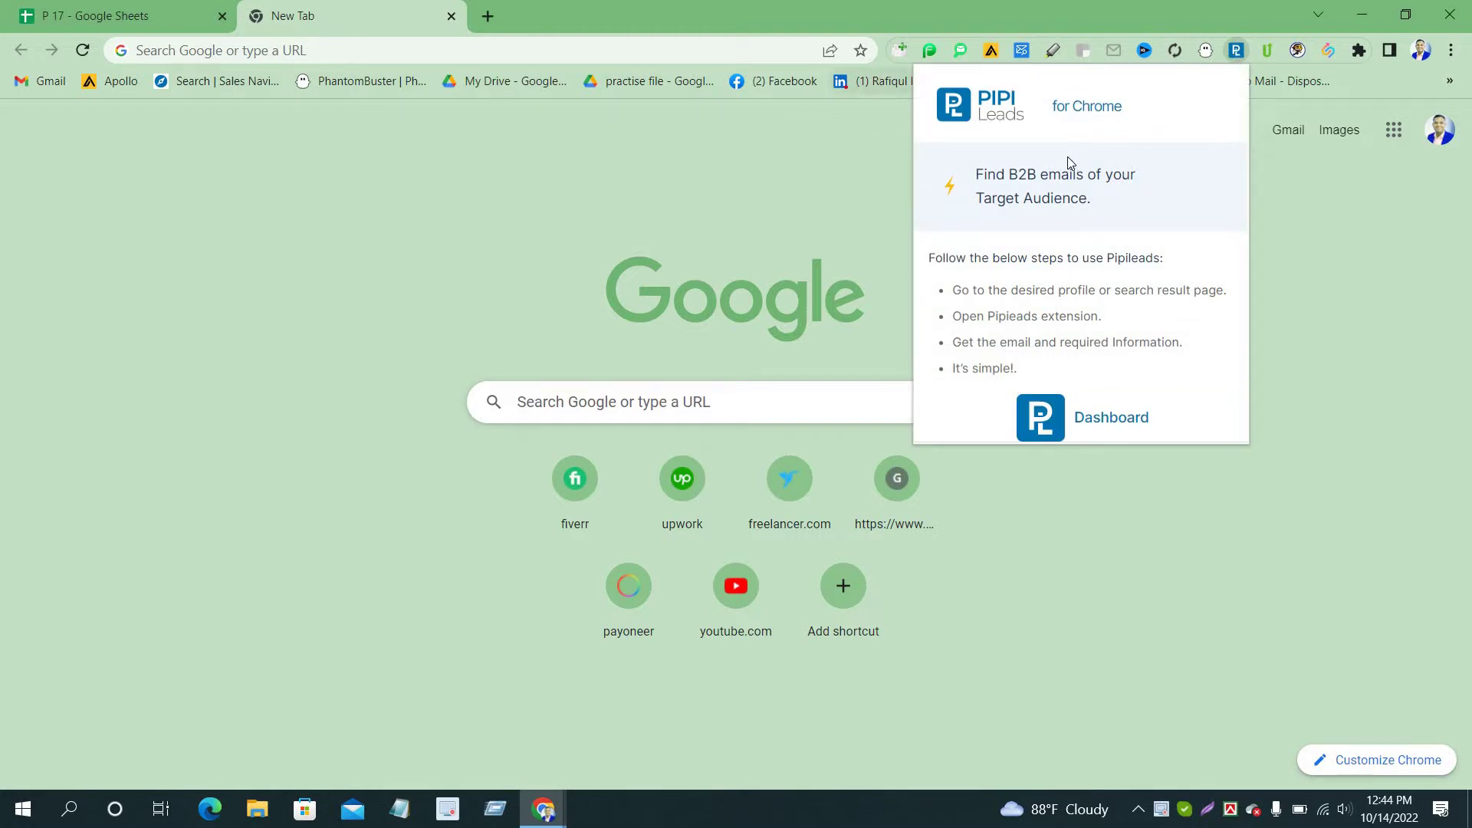
# Step: Search the web for "pipi leads crome extention" and open the Email Finder – PIPILEADS web store page
pyautogui.click(365, 263)
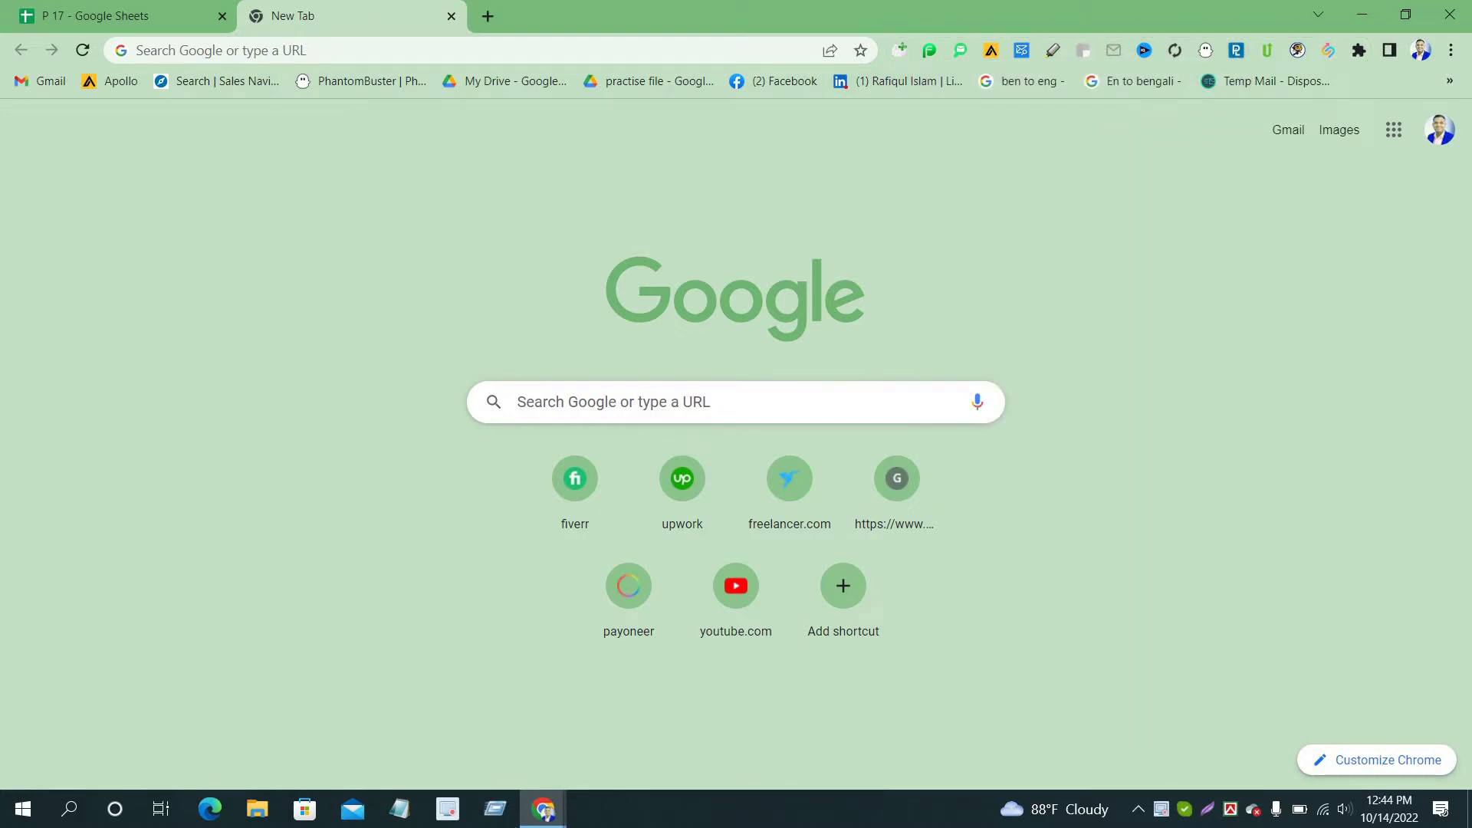
pyautogui.click(275, 57)
pyautogui.write('pipi')
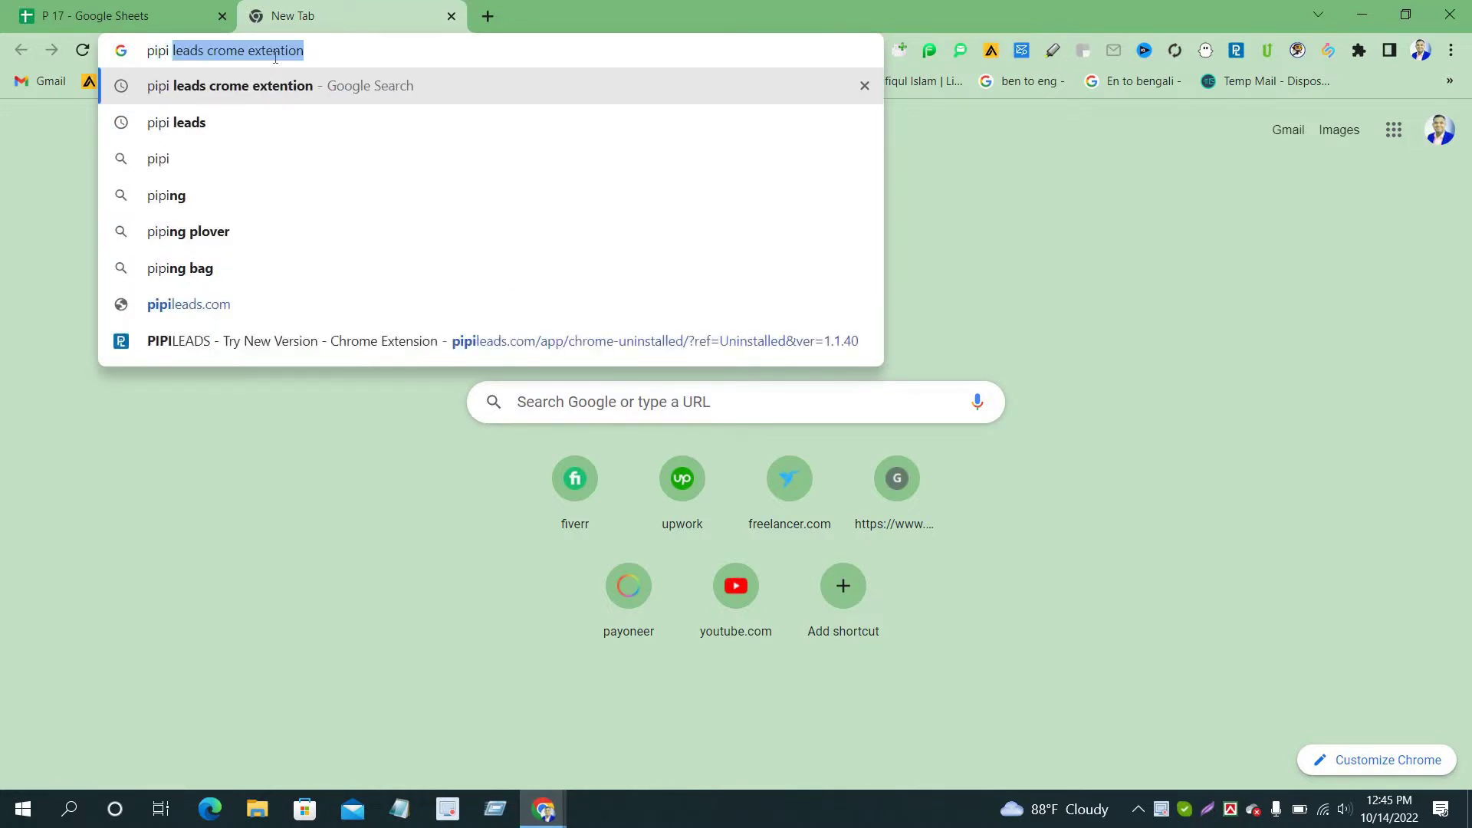
pyautogui.write(' leads')
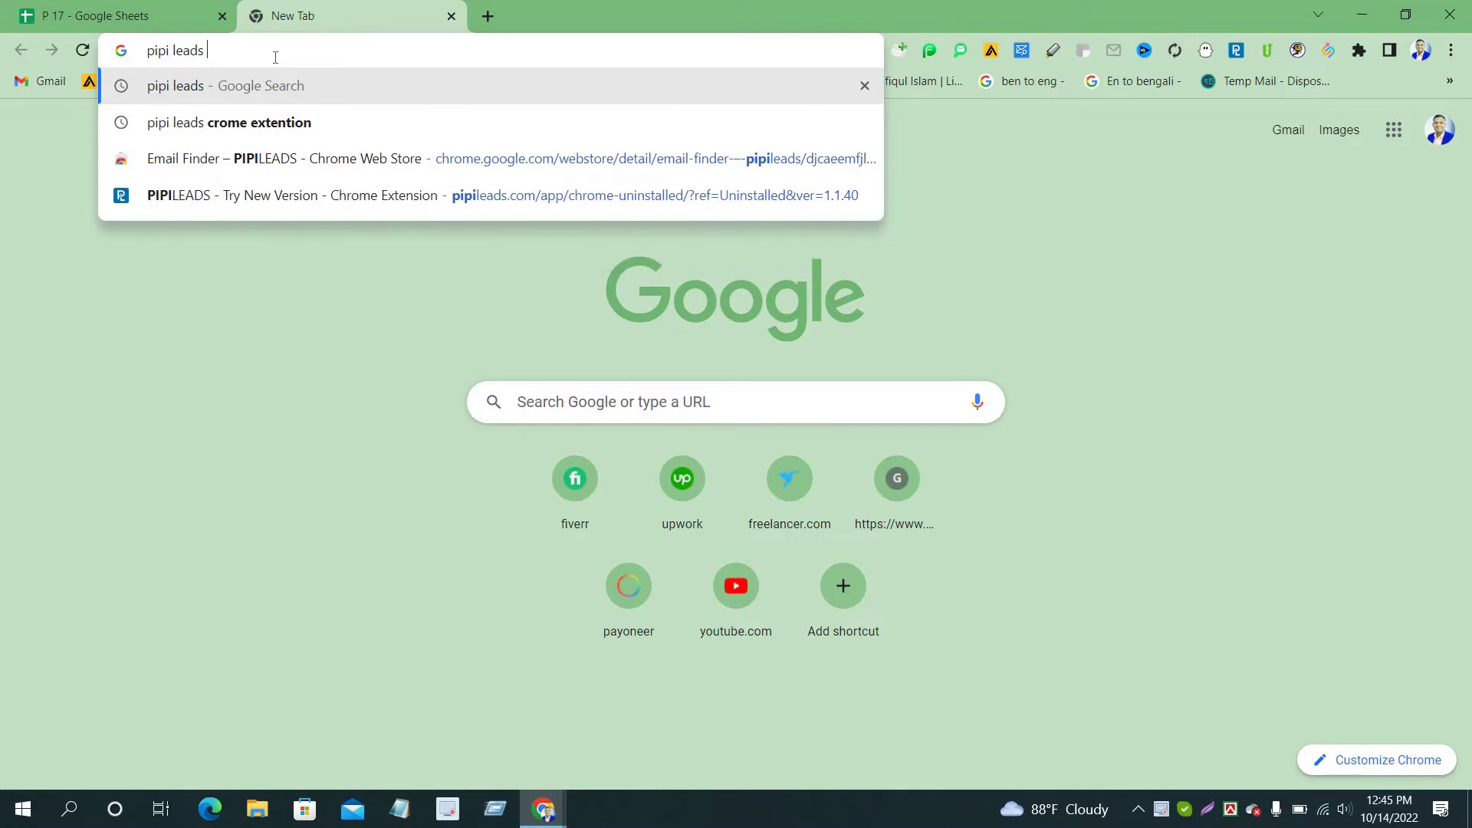
pyautogui.write(' crome')
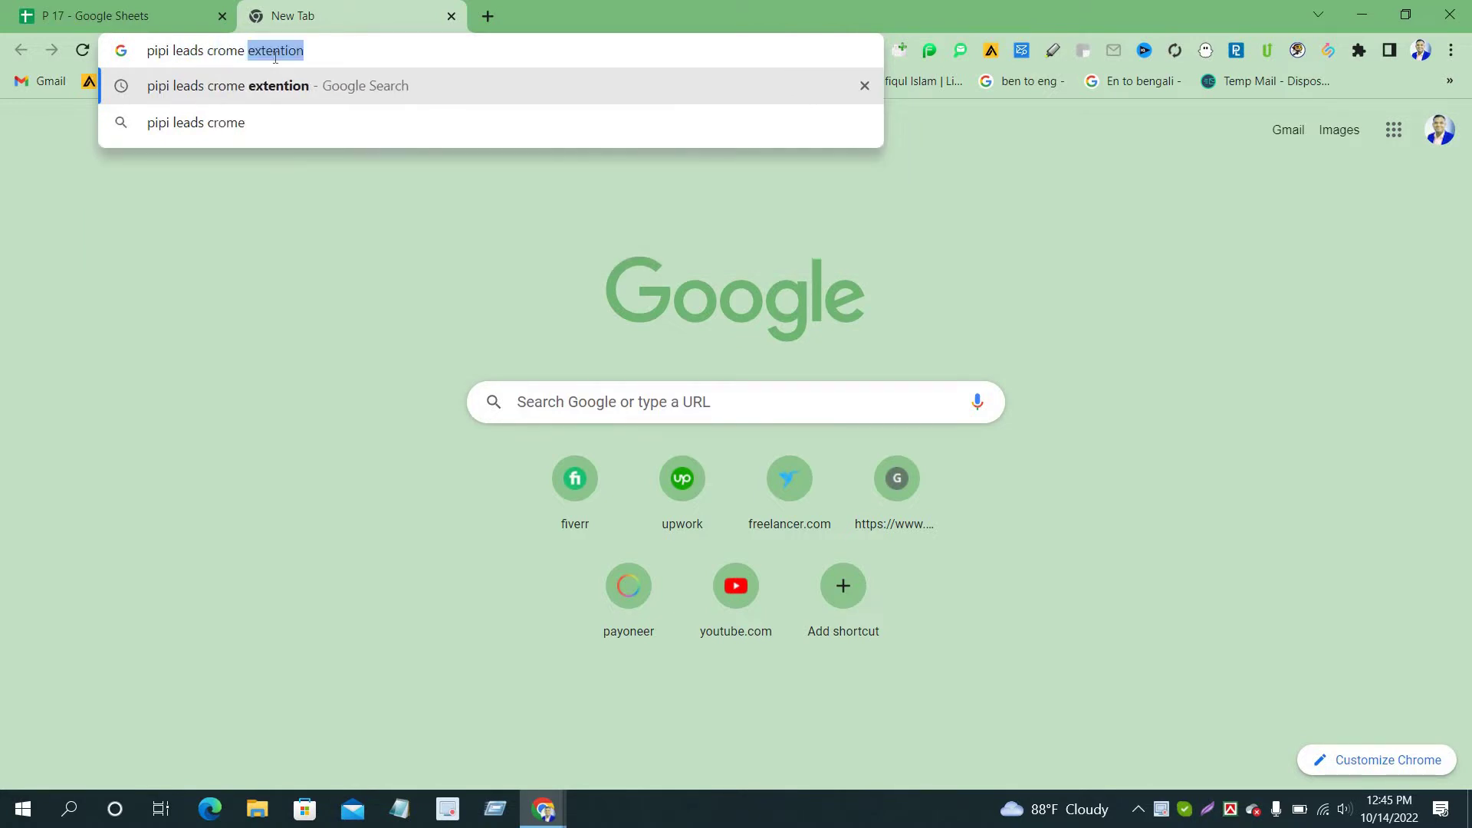
pyautogui.write(' extenti')
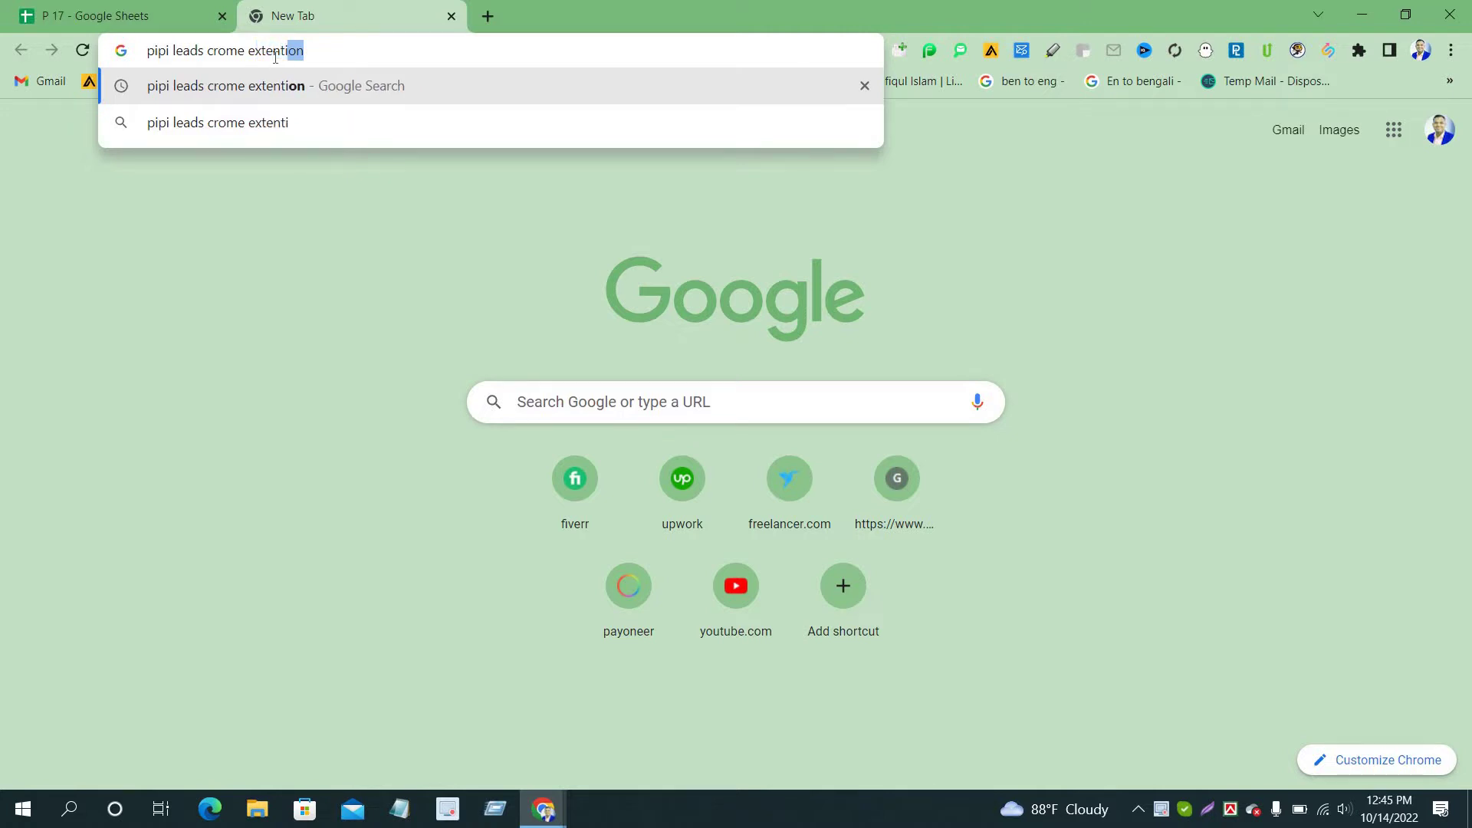
pyautogui.write('on')
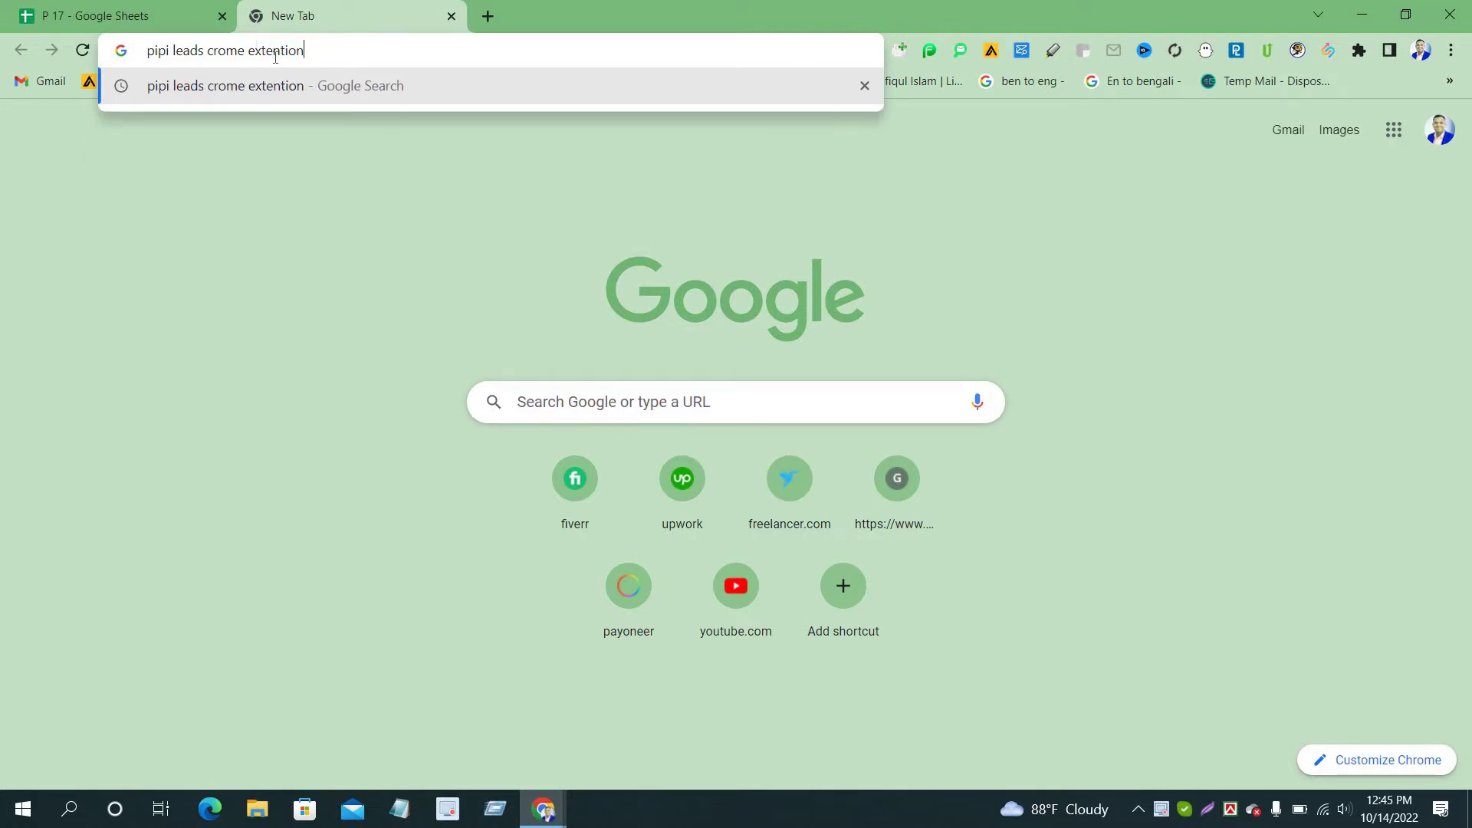
pyautogui.press('Return')
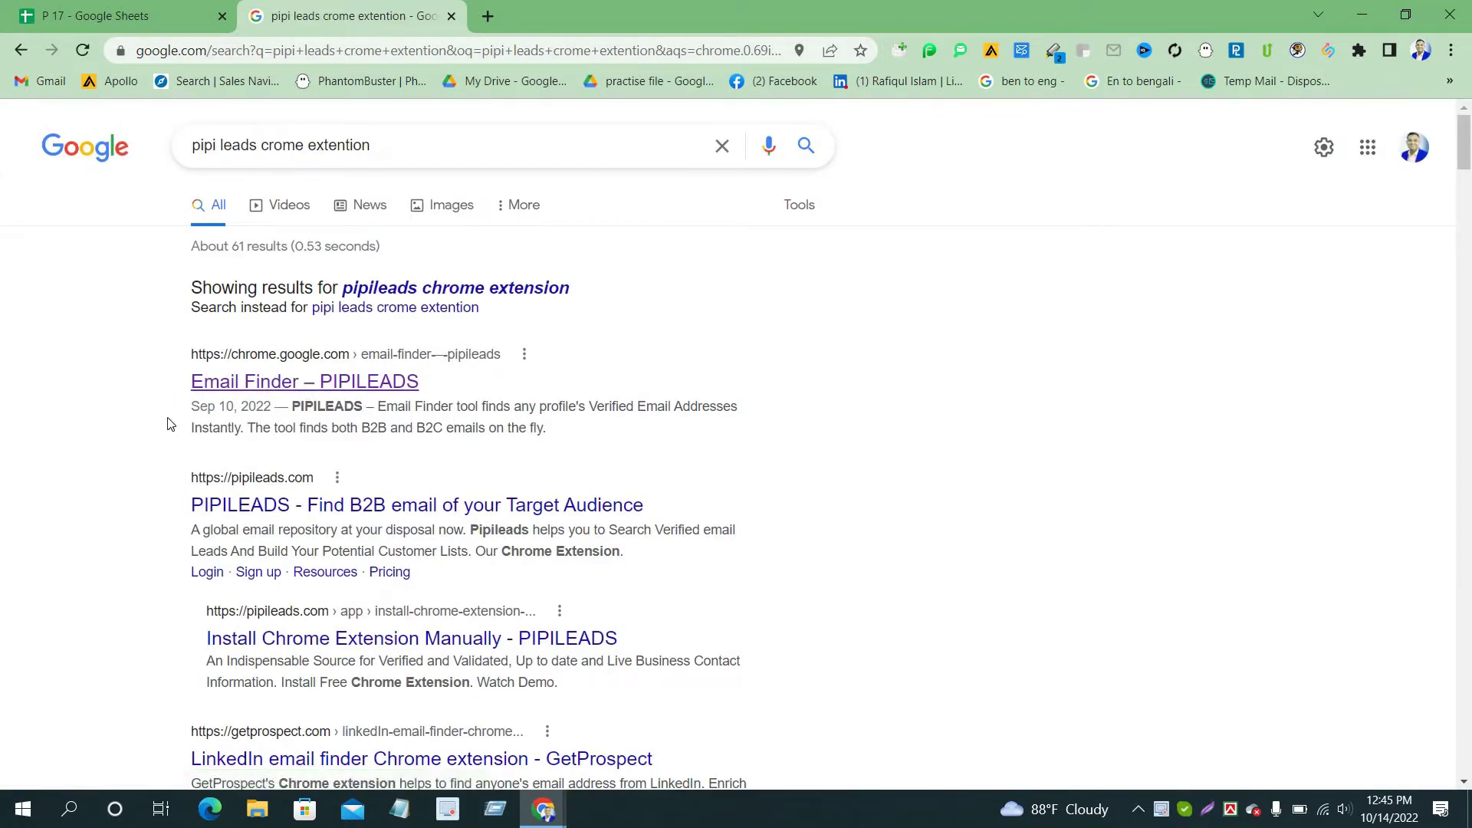
pyautogui.click(263, 376)
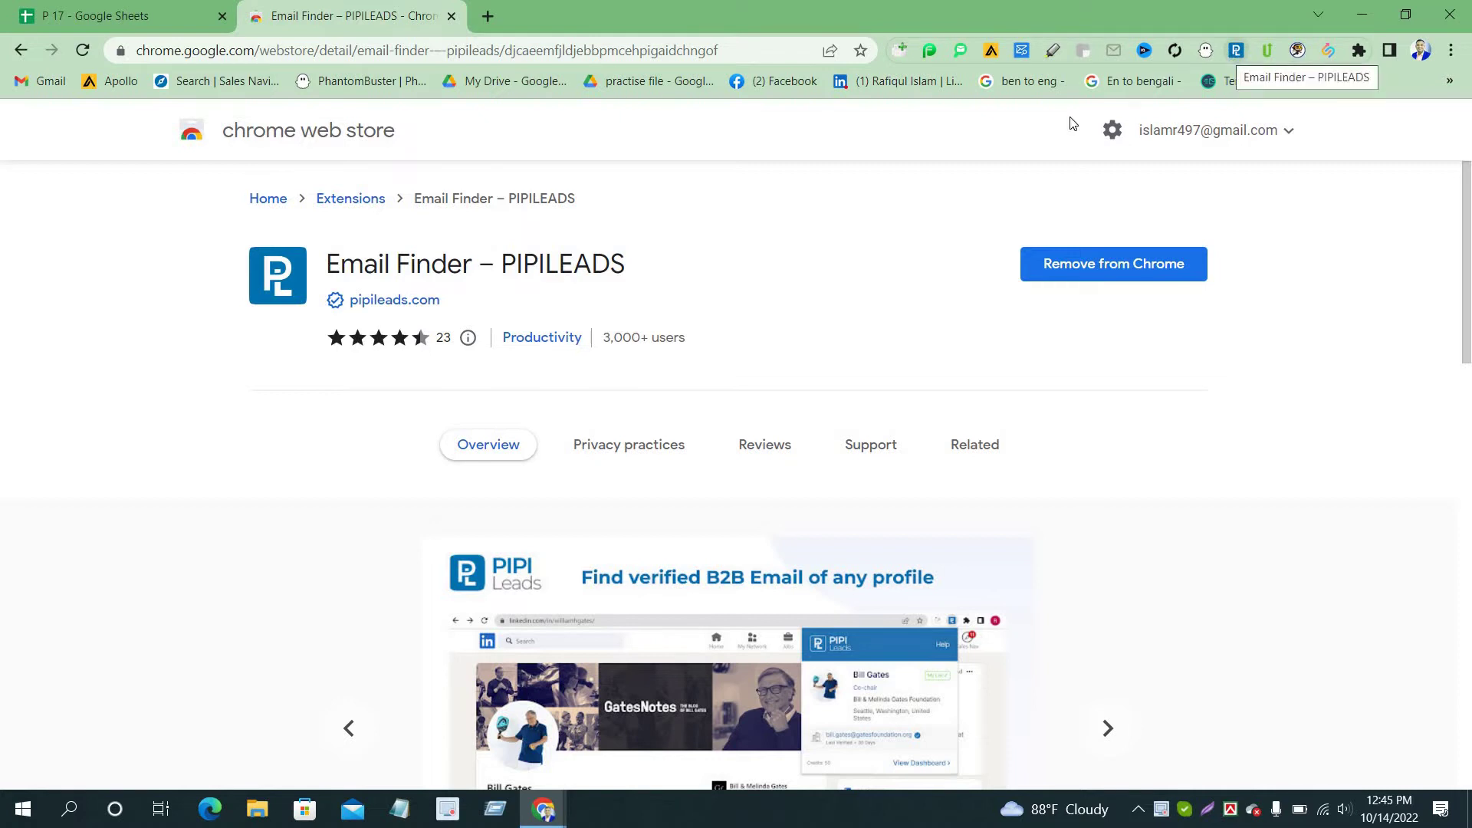
# Step: Remove the Email Finder – PIPILEADS extension from Chrome and close its uninstall feedback page
pyautogui.click(1113, 279)
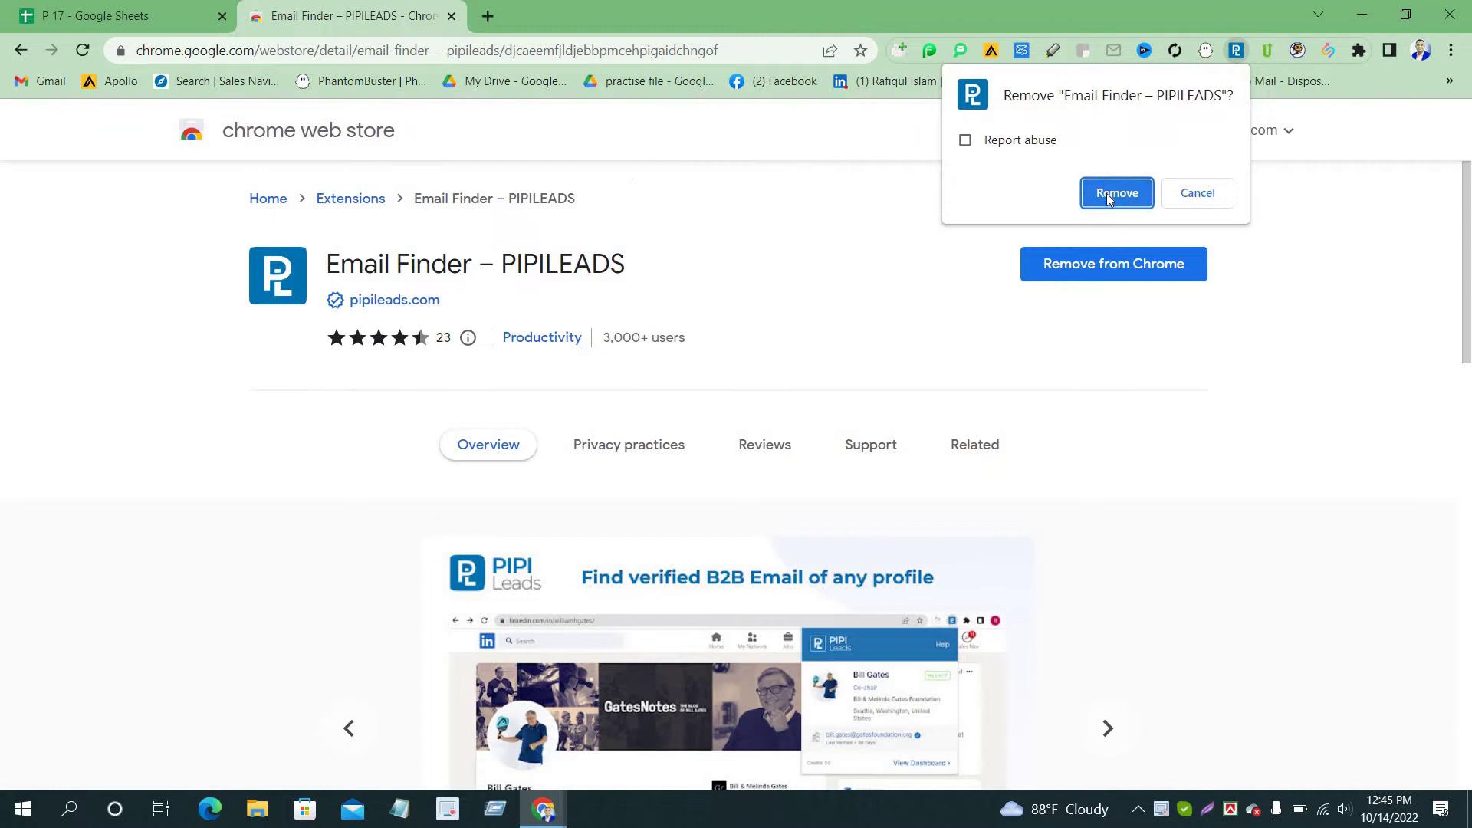
pyautogui.click(1105, 194)
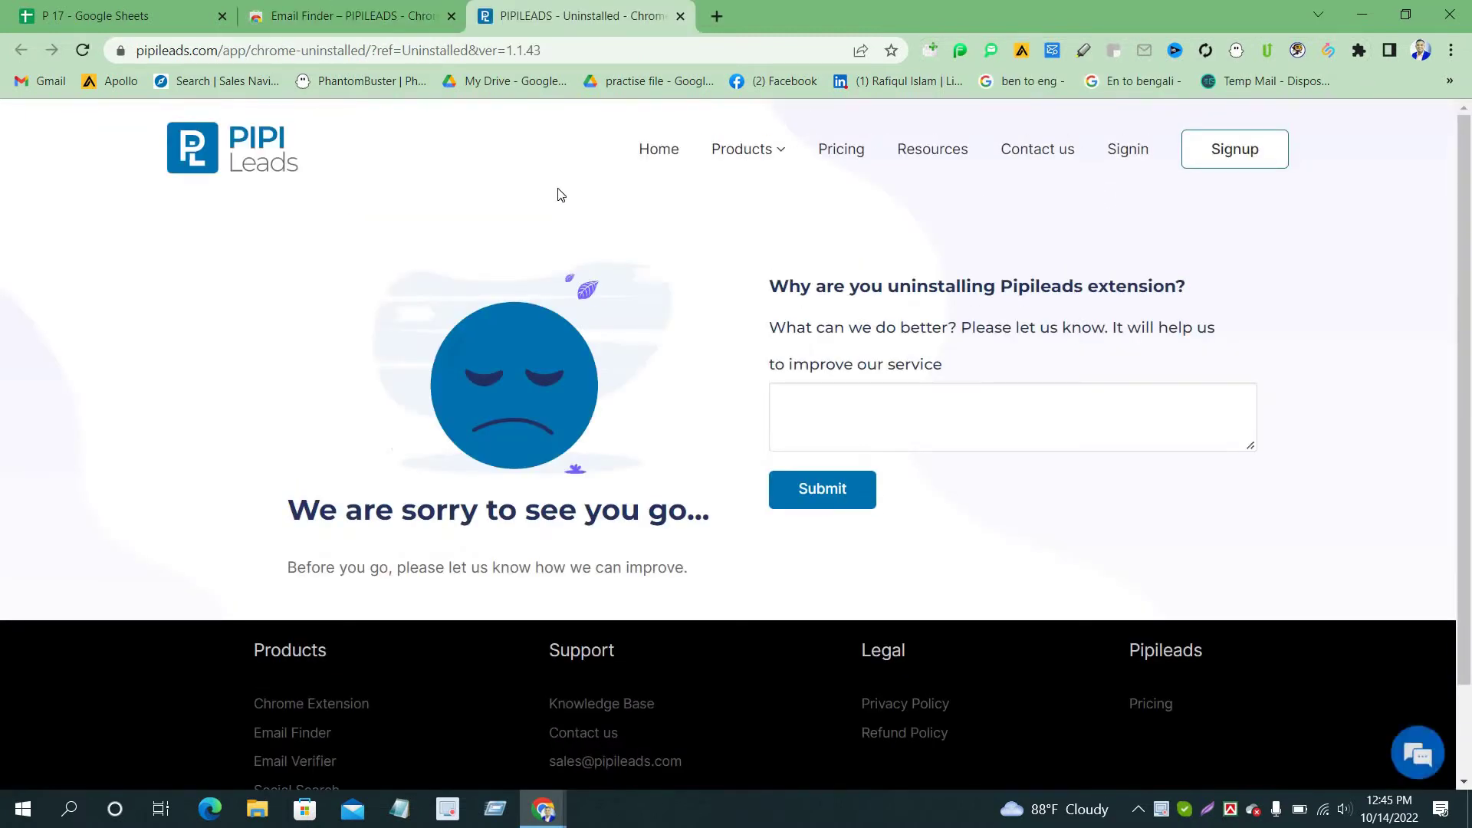
pyautogui.click(393, 11)
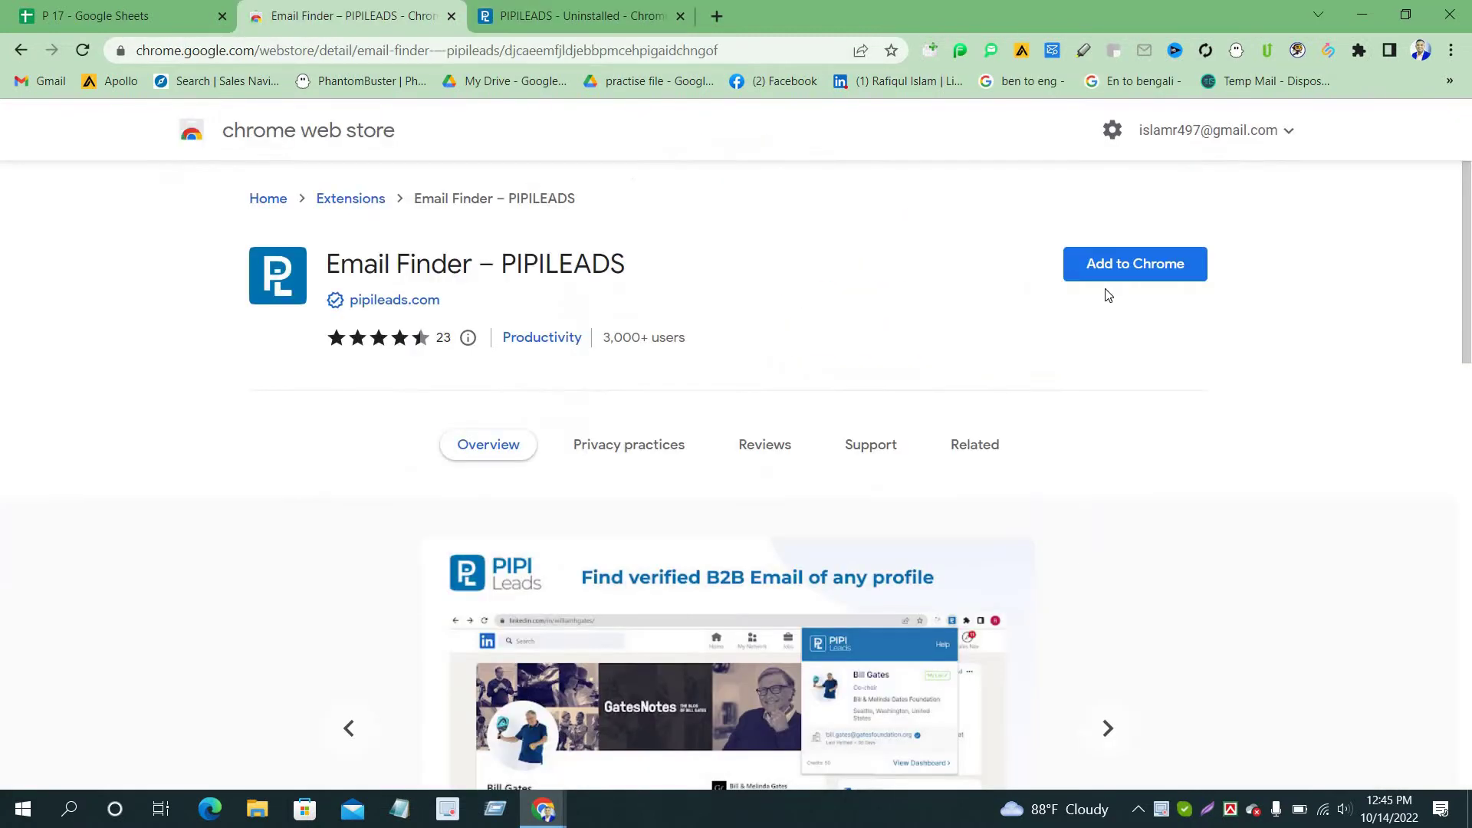
pyautogui.click(679, 16)
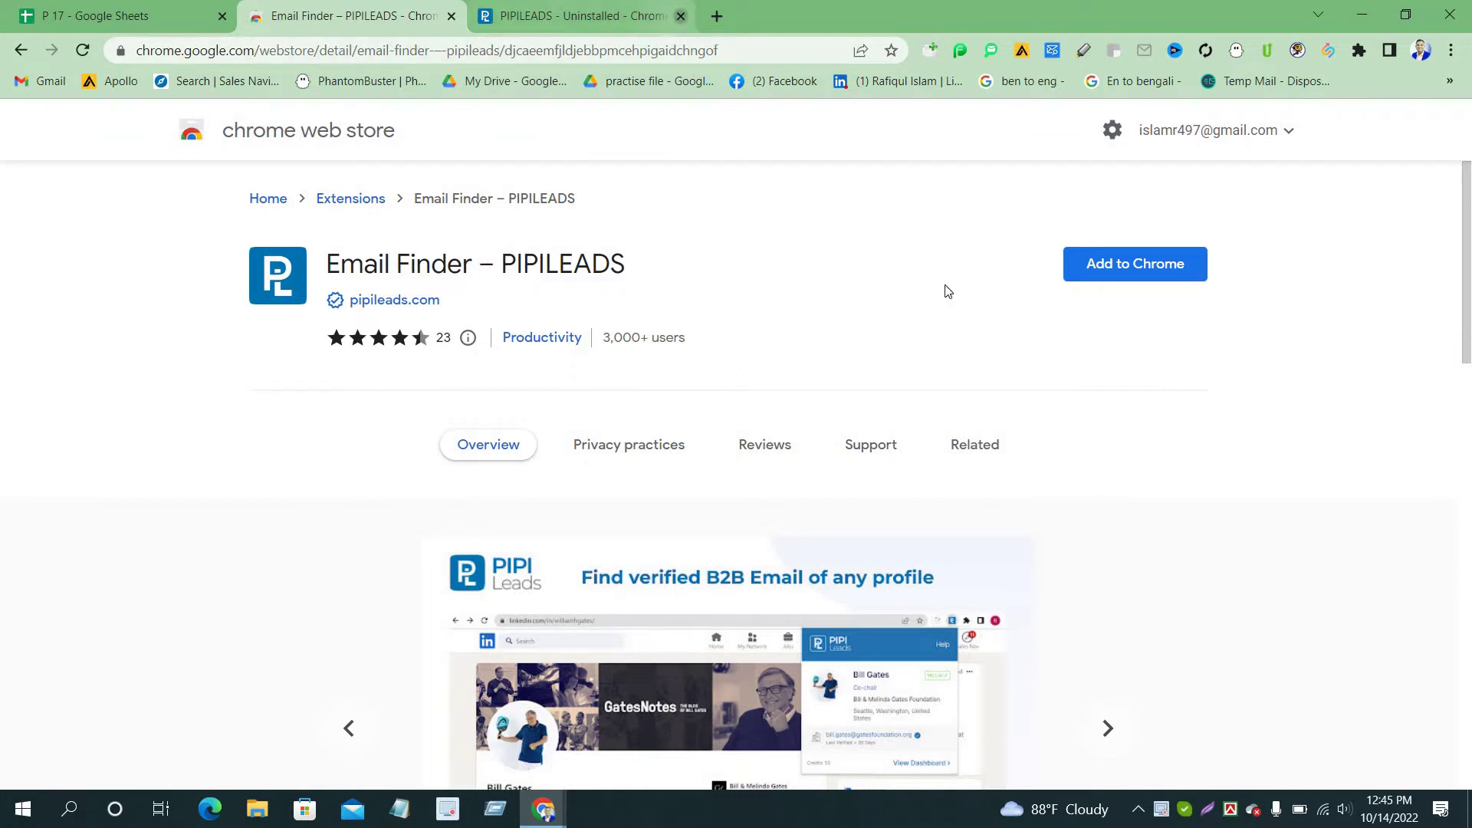
# Step: Add the Email Finder – PIPILEADS extension to Chrome and sign in to Pipileads with an existing Google account
pyautogui.click(1131, 267)
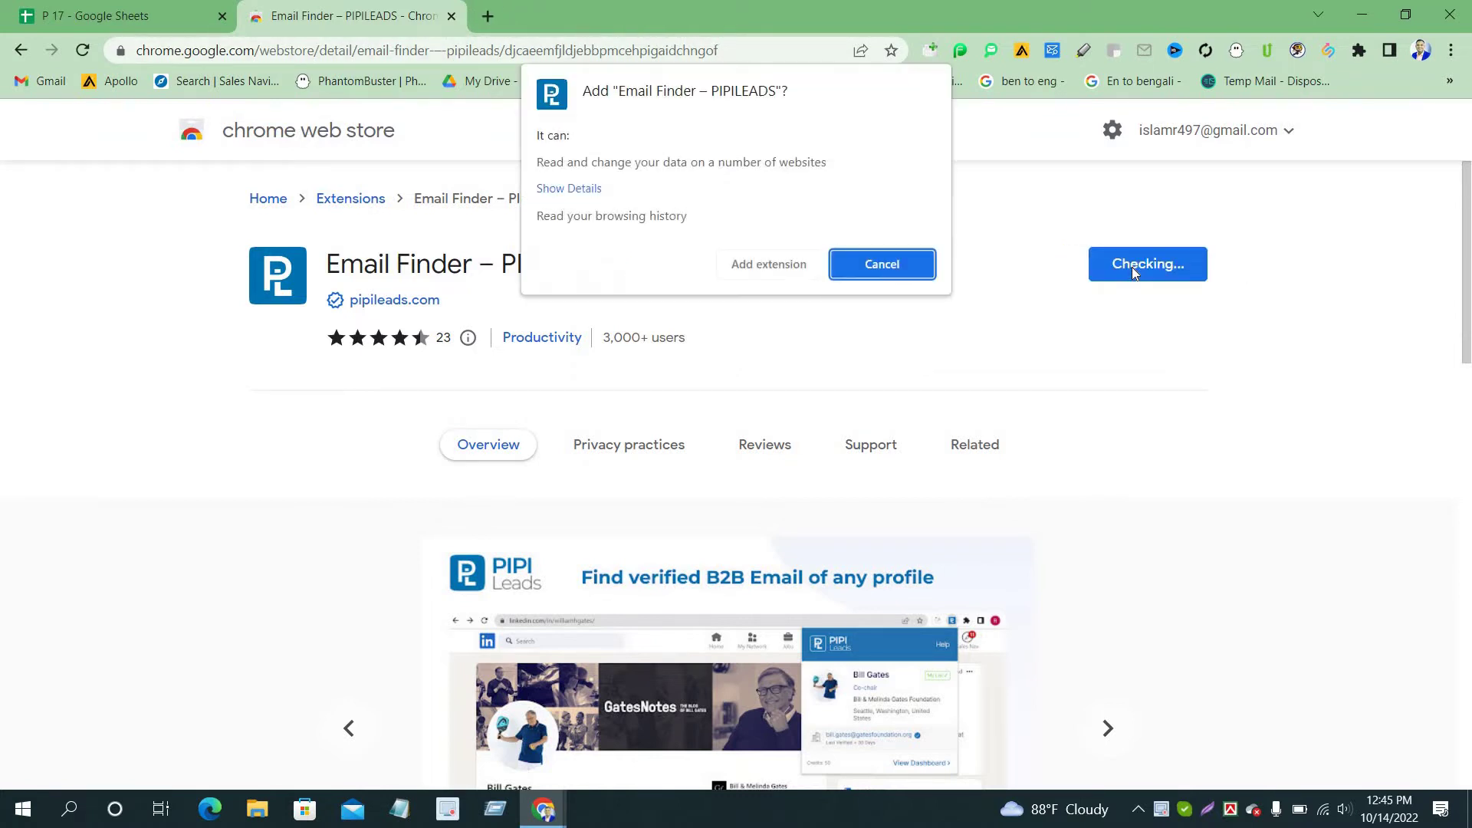
pyautogui.click(783, 277)
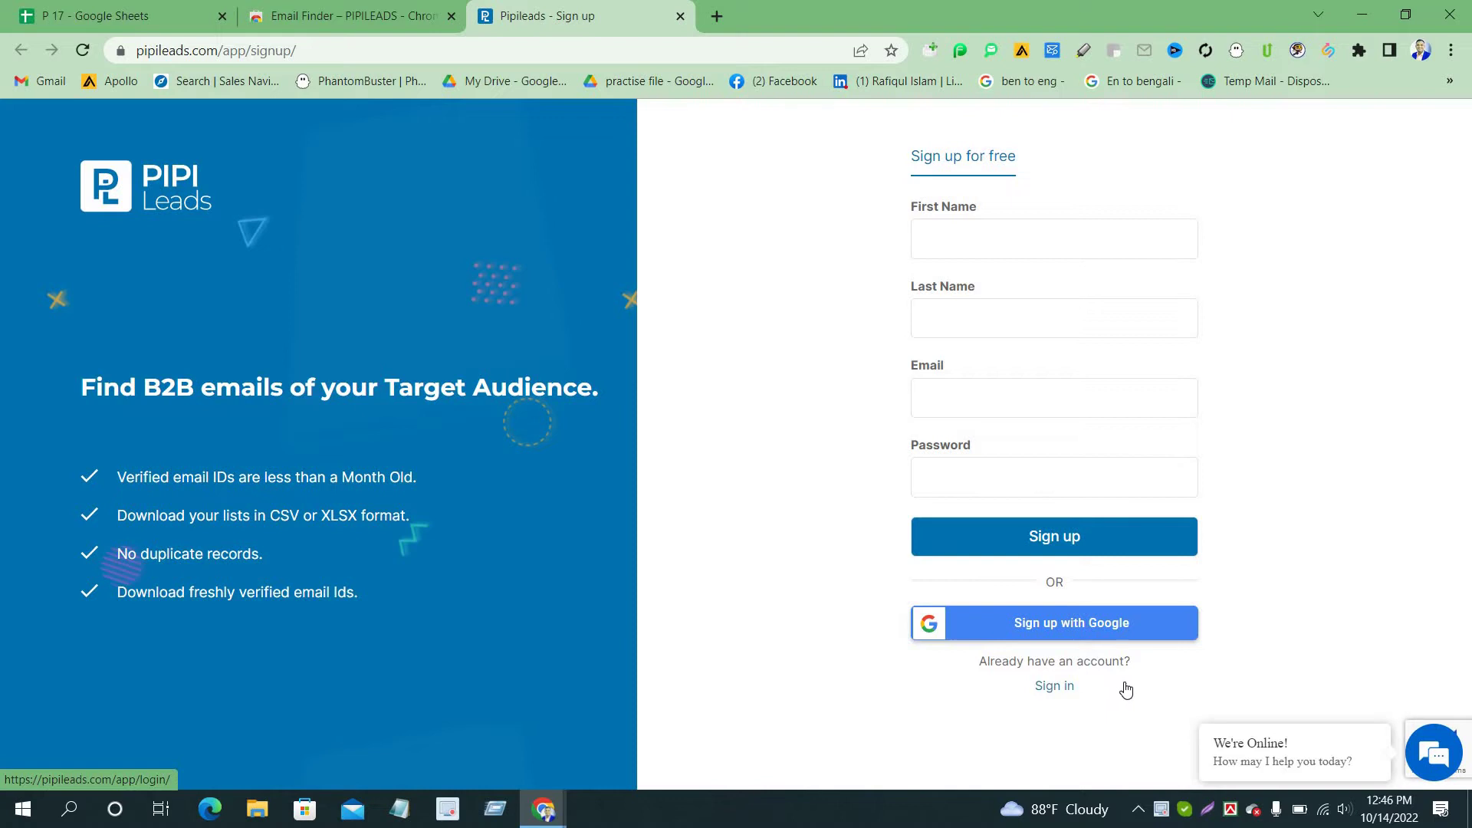
pyautogui.click(1057, 686)
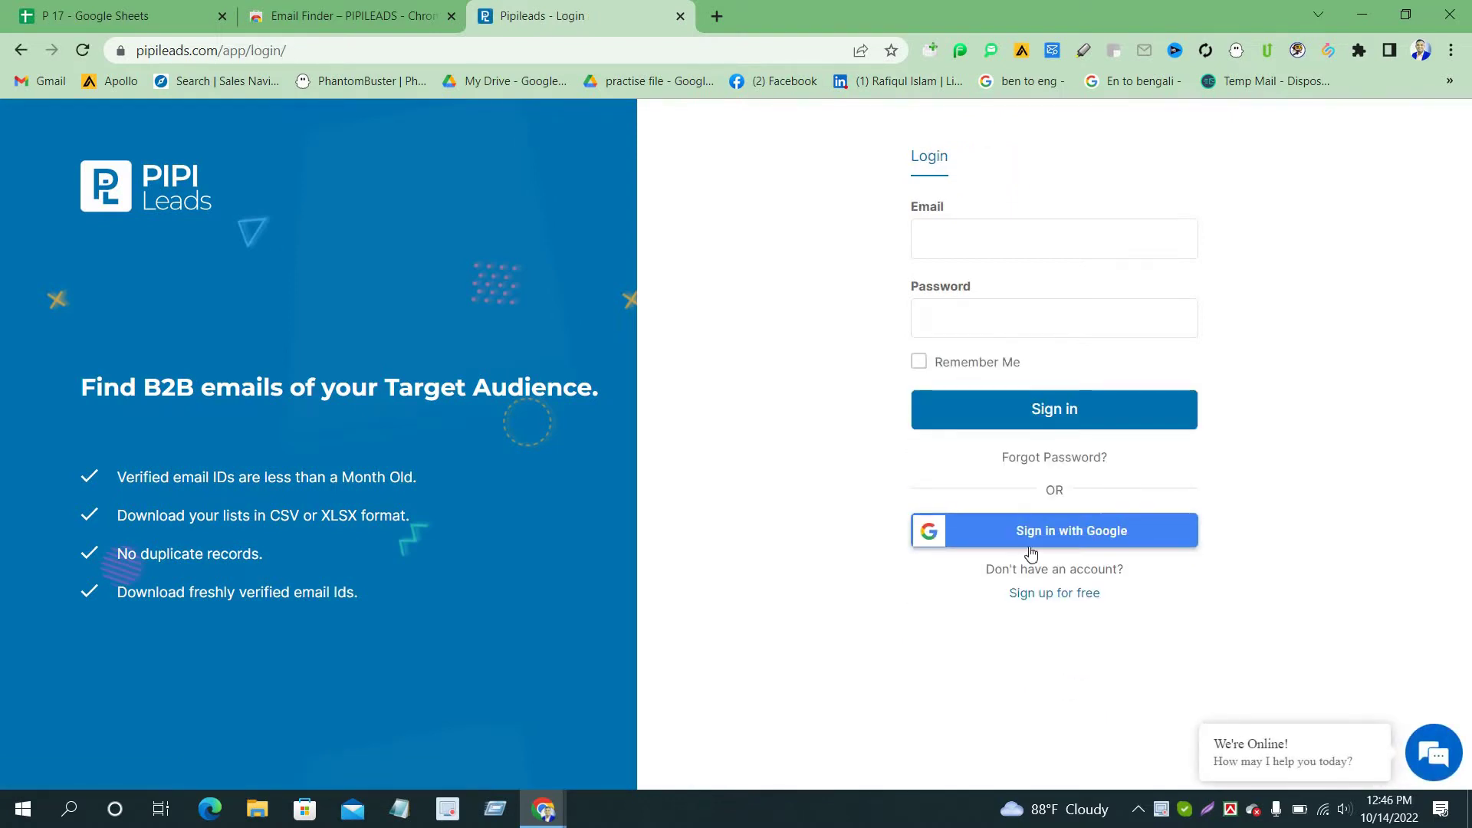
pyautogui.click(1090, 537)
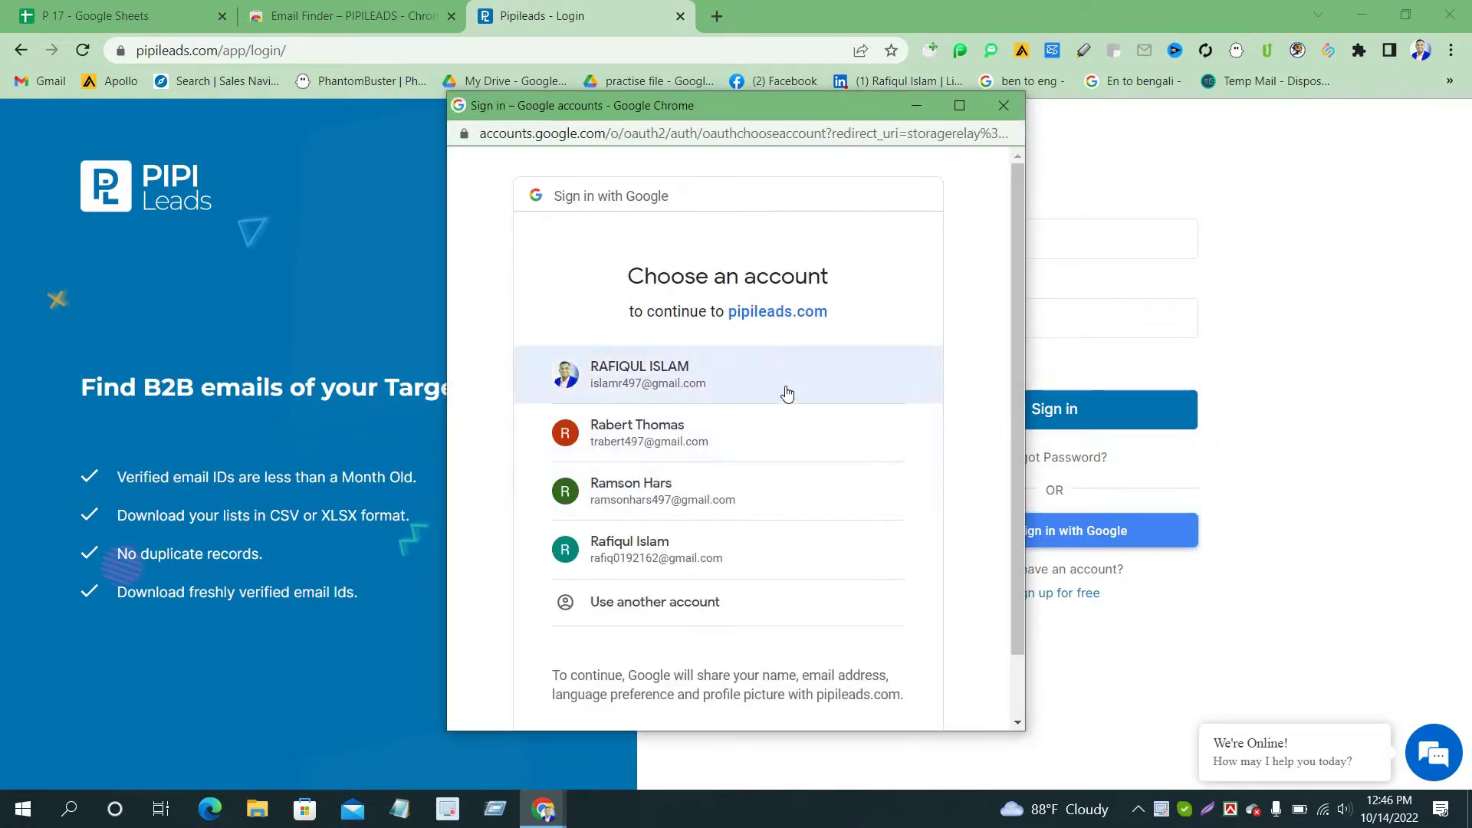
pyautogui.click(630, 375)
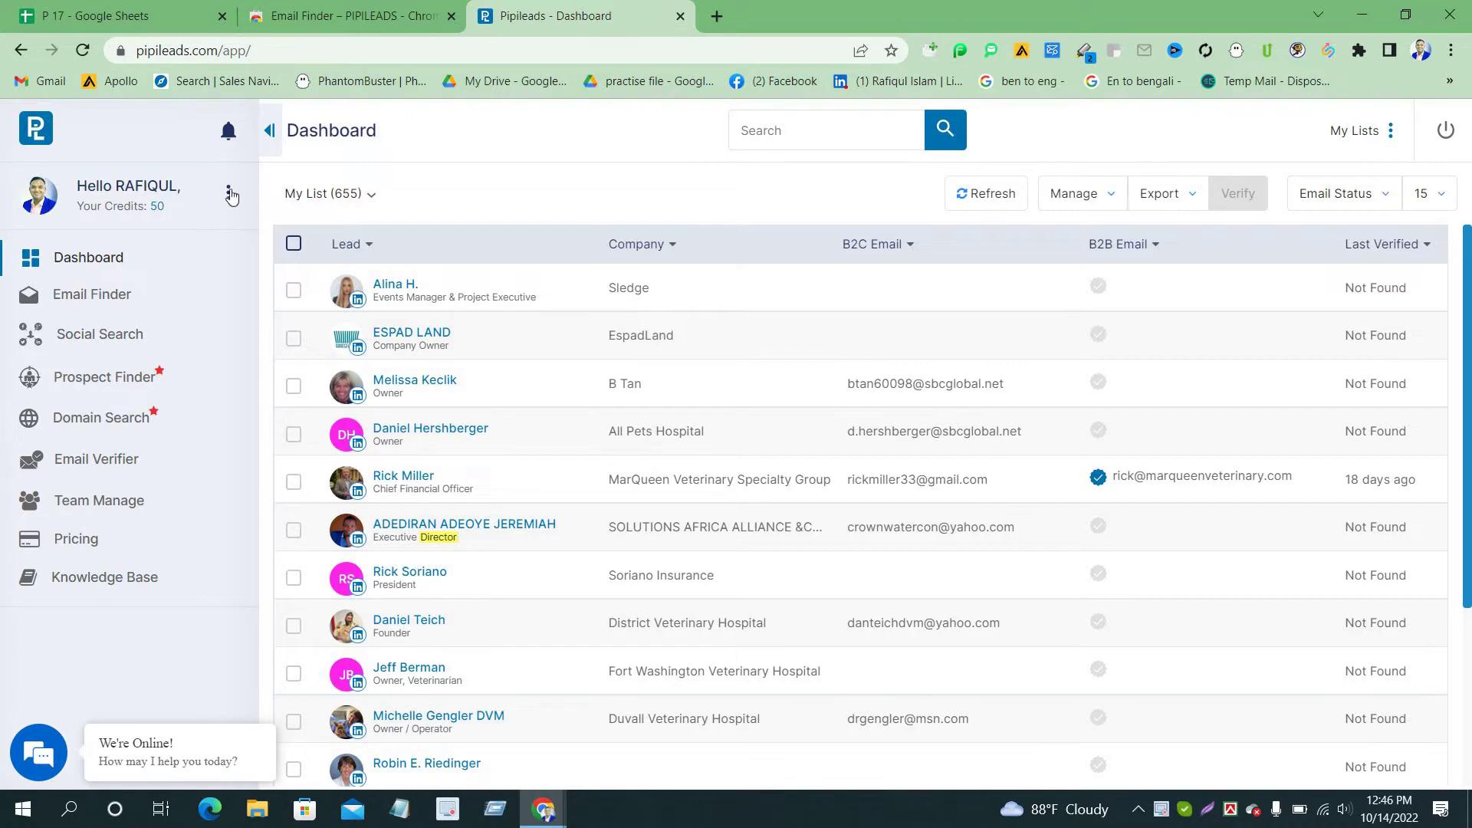
# Step: Close the Pipileads dashboard and web store pages and look over the profile URLs in the P 17 spreadsheet
pyautogui.click(681, 17)
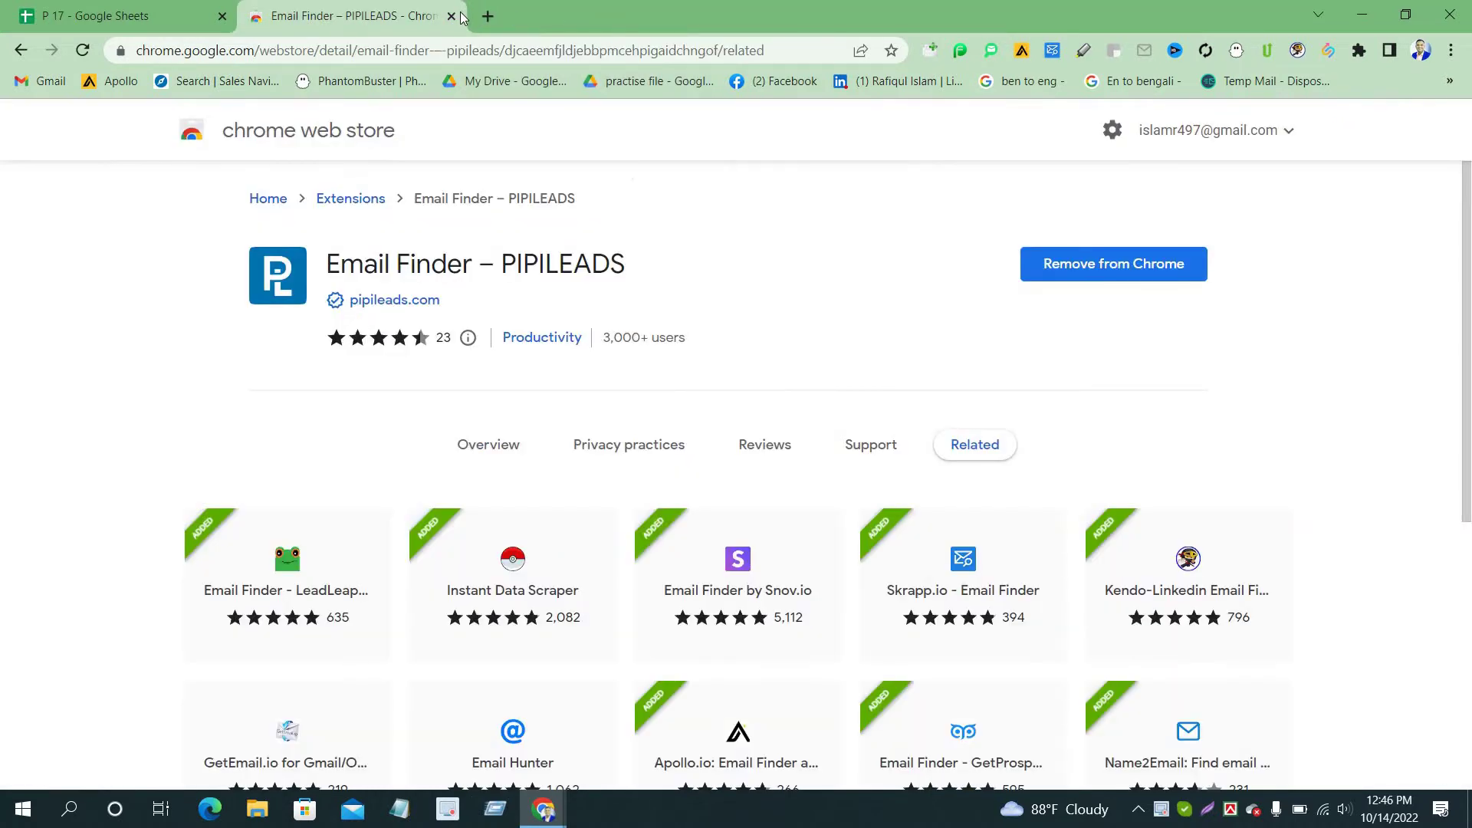
pyautogui.click(452, 16)
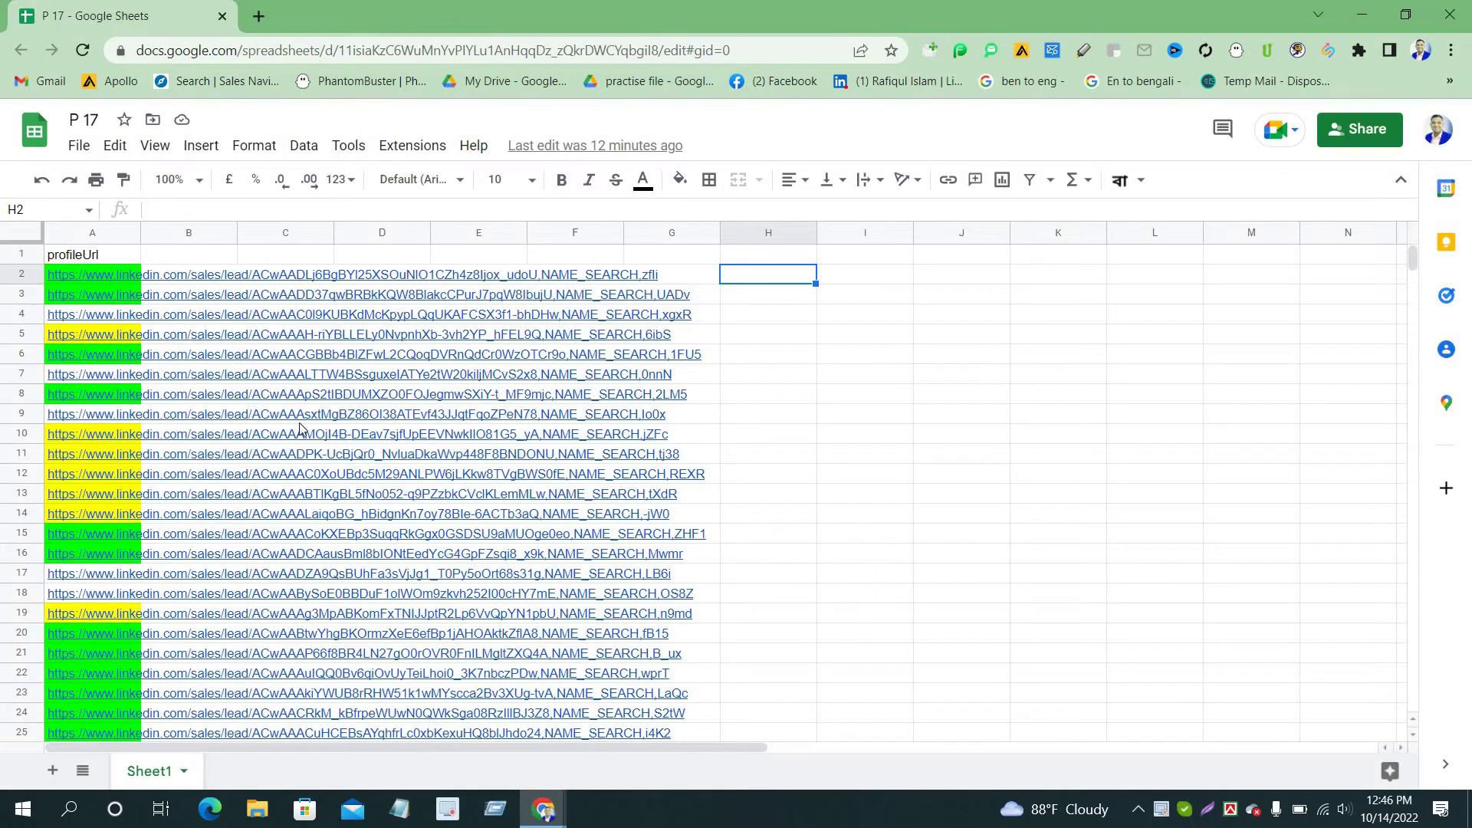
pyautogui.scroll(-5, 840, 506)
pyautogui.scroll(5, 814, 579)
pyautogui.click(76, 280)
pyautogui.click(817, 302)
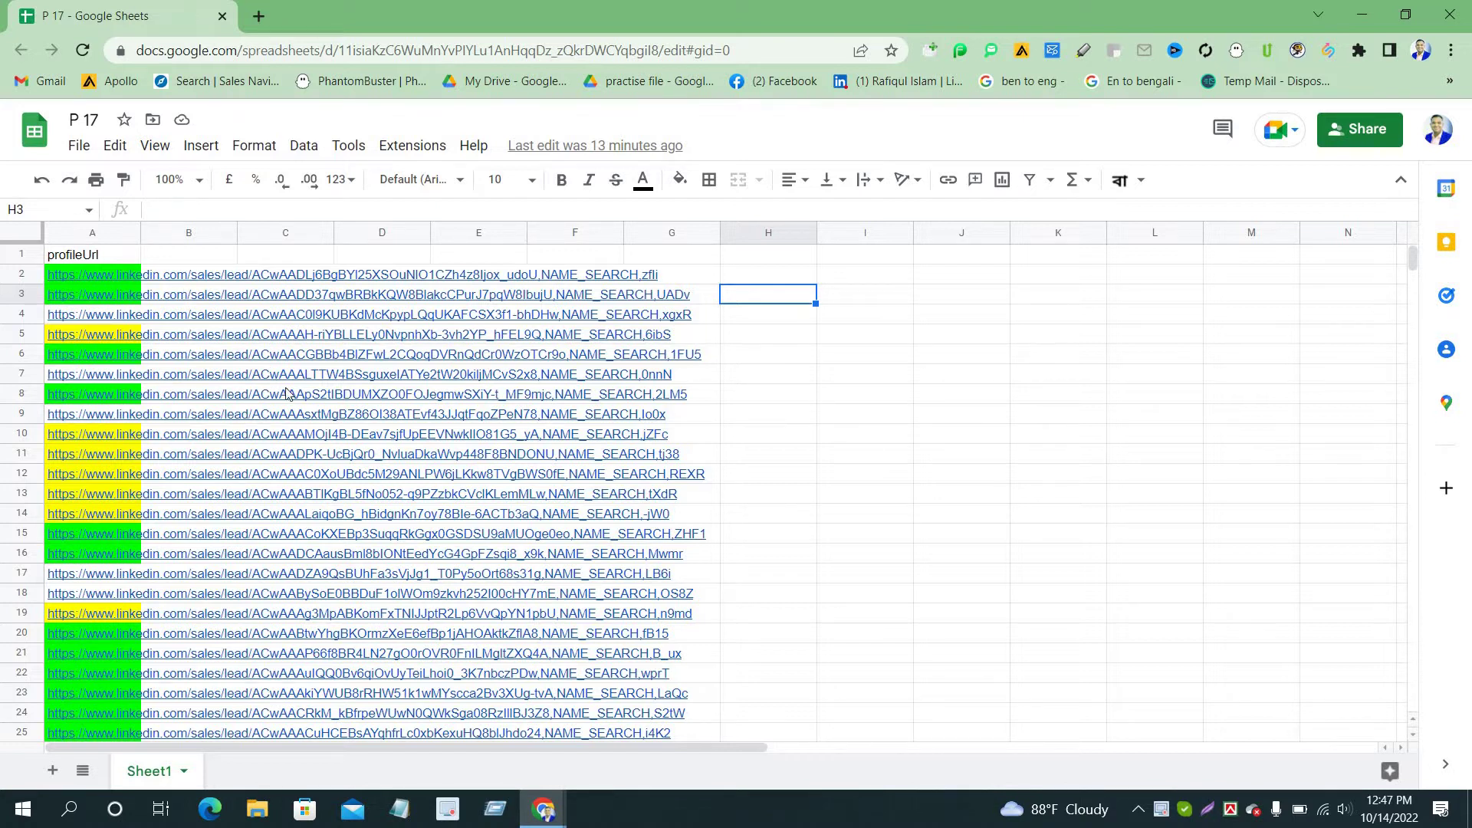
pyautogui.click(954, 460)
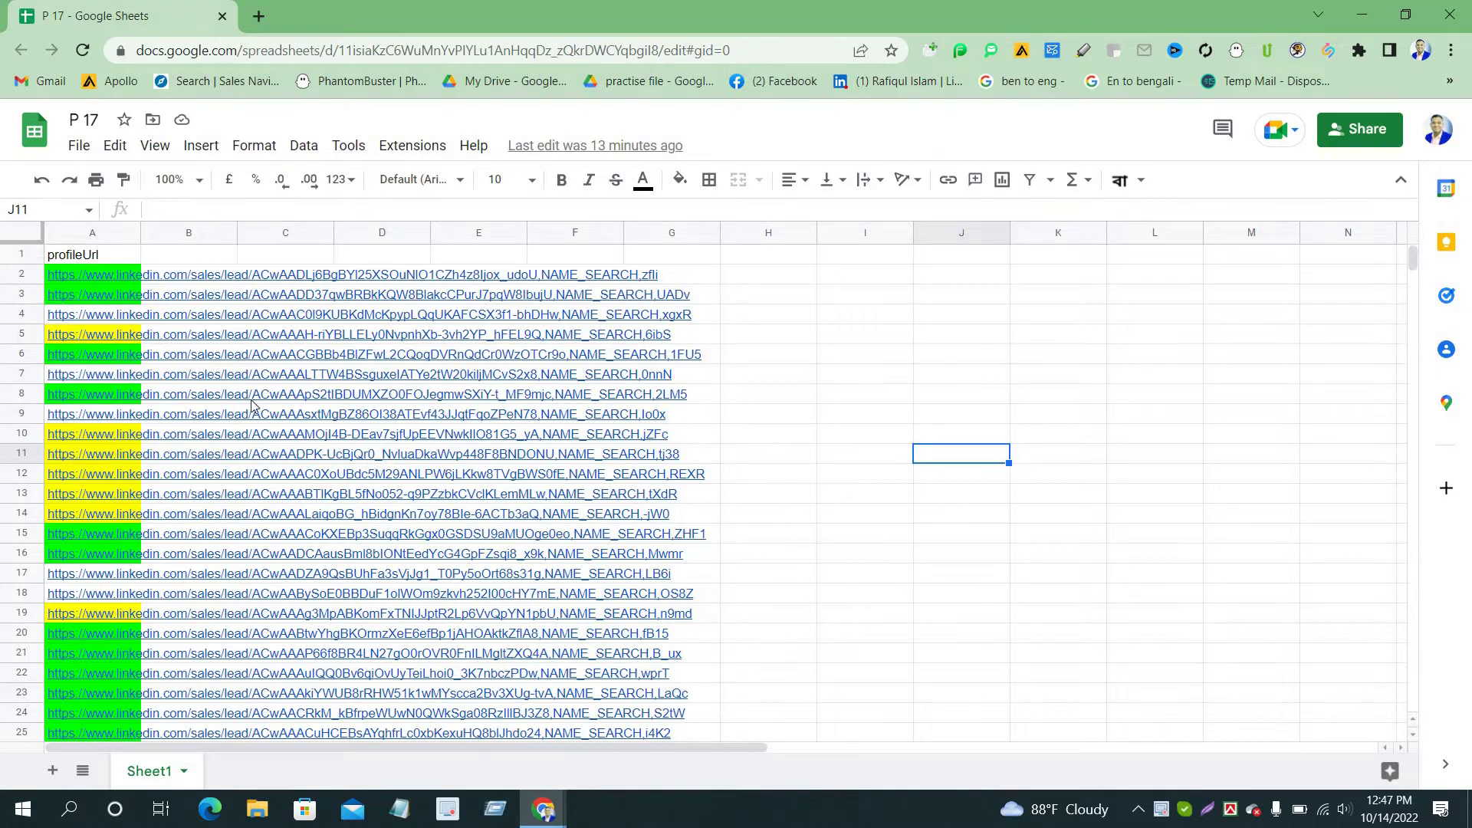
pyautogui.moveTo(91, 276); pyautogui.dragTo(102, 431)
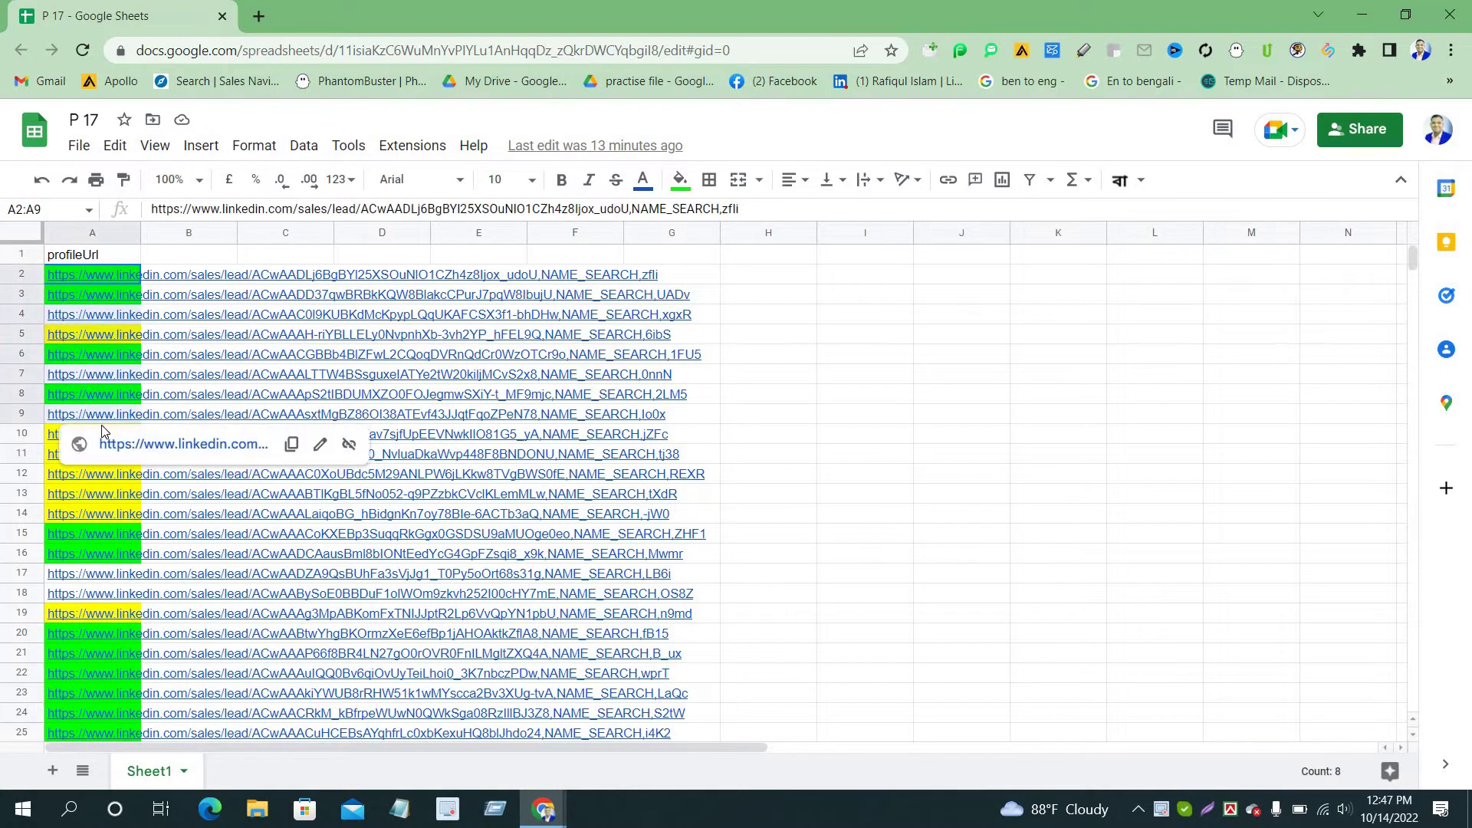
pyautogui.moveTo(649, 479); pyautogui.dragTo(862, 345)
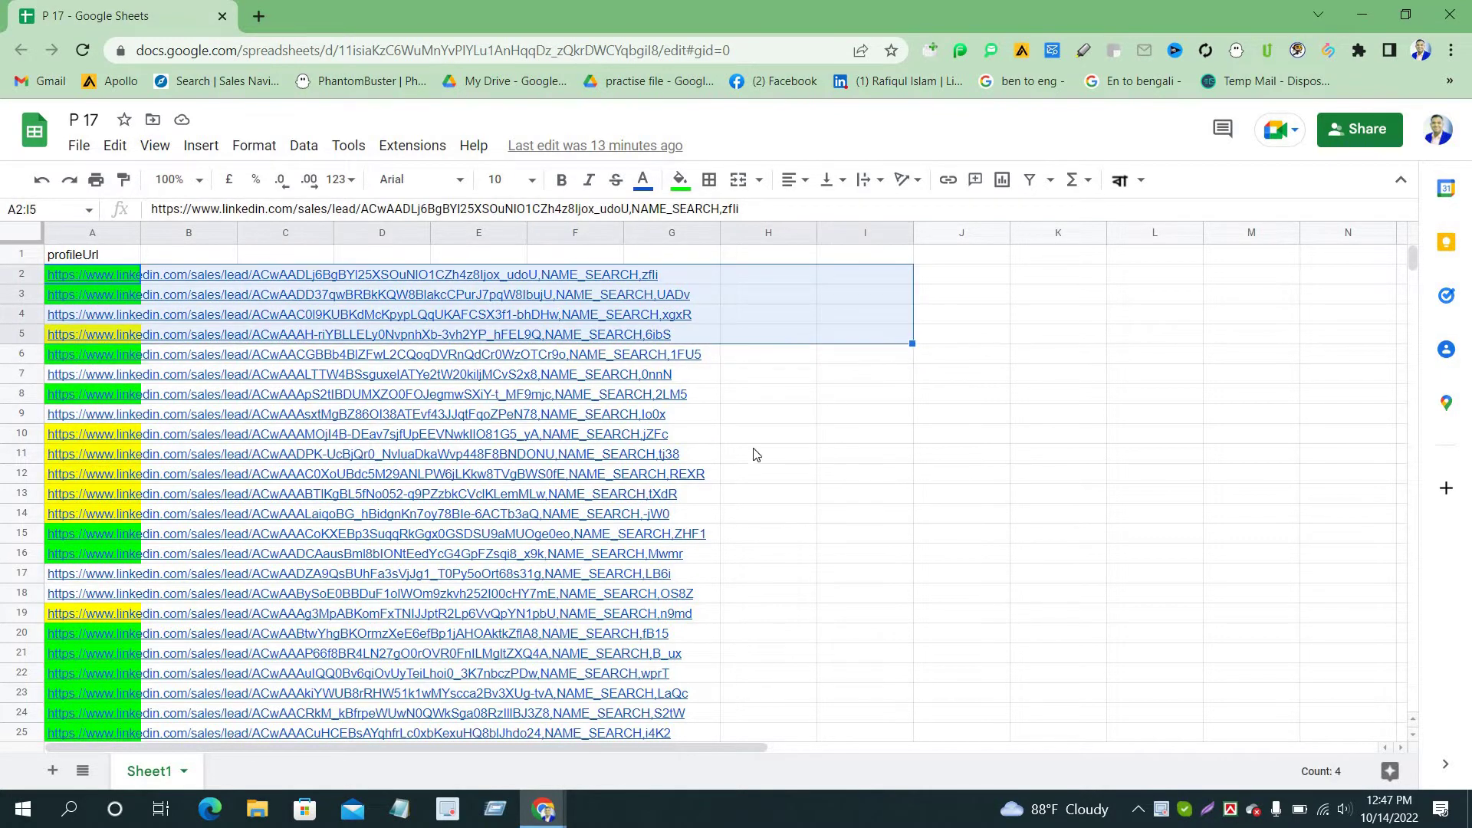
pyautogui.click(865, 454)
pyautogui.moveTo(112, 268); pyautogui.dragTo(122, 431)
pyautogui.moveTo(122, 374); pyautogui.dragTo(122, 373)
pyautogui.scroll(5, 283, 559)
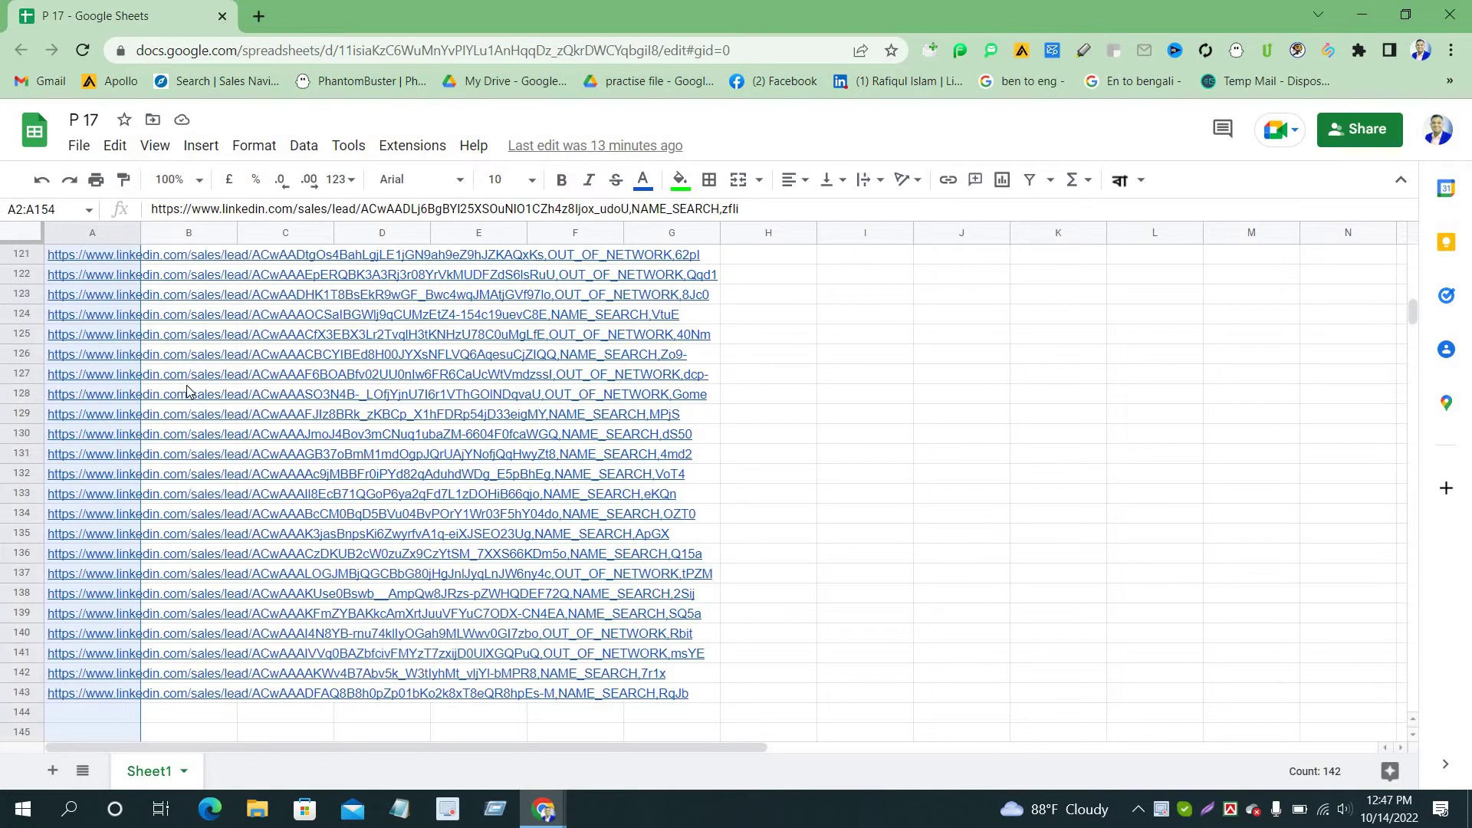
pyautogui.rightClick(187, 380)
pyautogui.click(1058, 613)
pyautogui.scroll(20, 119, 354)
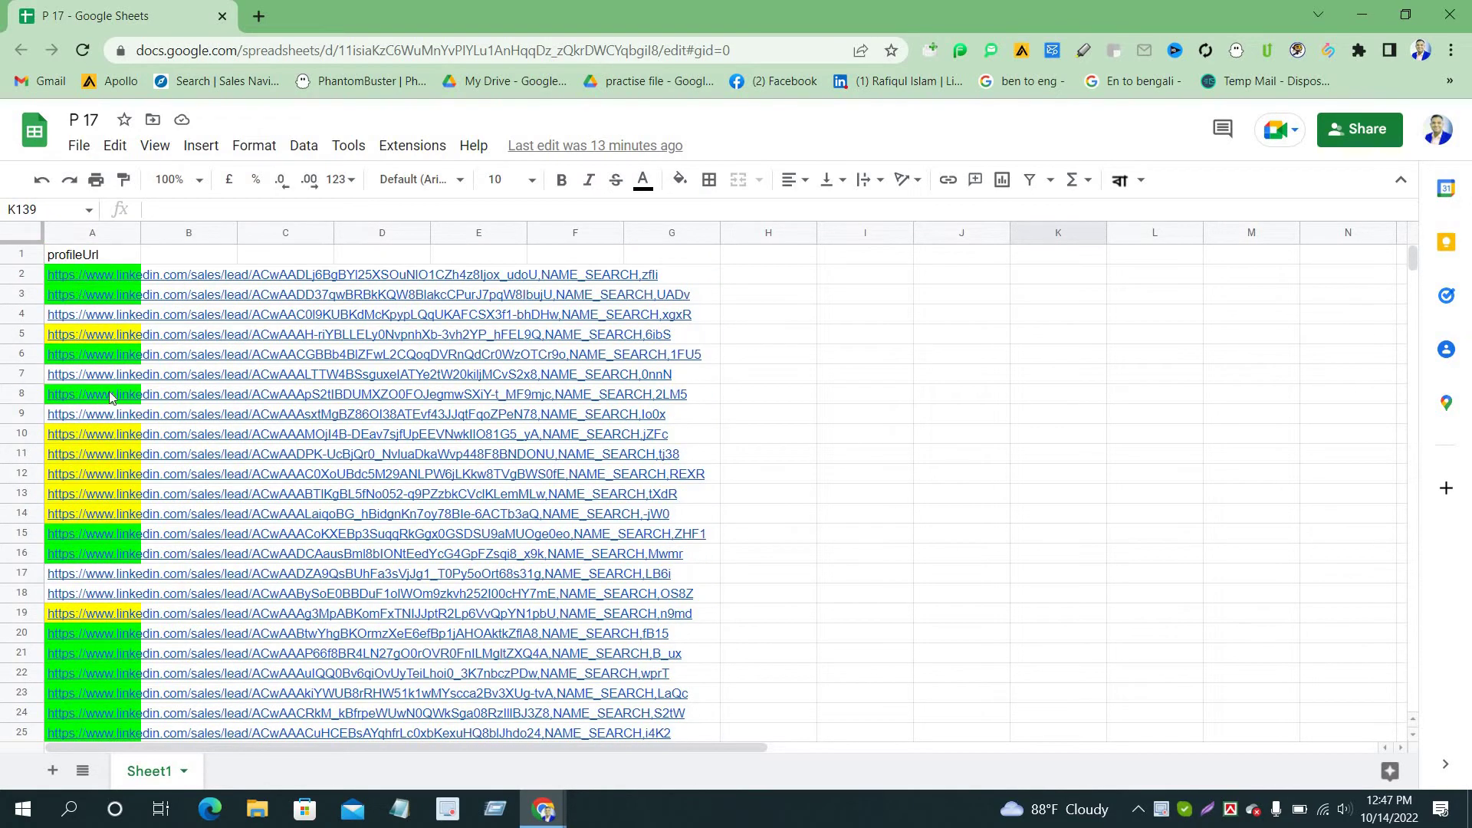
# Step: Copy all the LinkedIn profile URLs in cells A2:A143, leaving out the profileUrl header
pyautogui.moveTo(107, 275); pyautogui.dragTo(98, 437)
pyautogui.rightClick(88, 384)
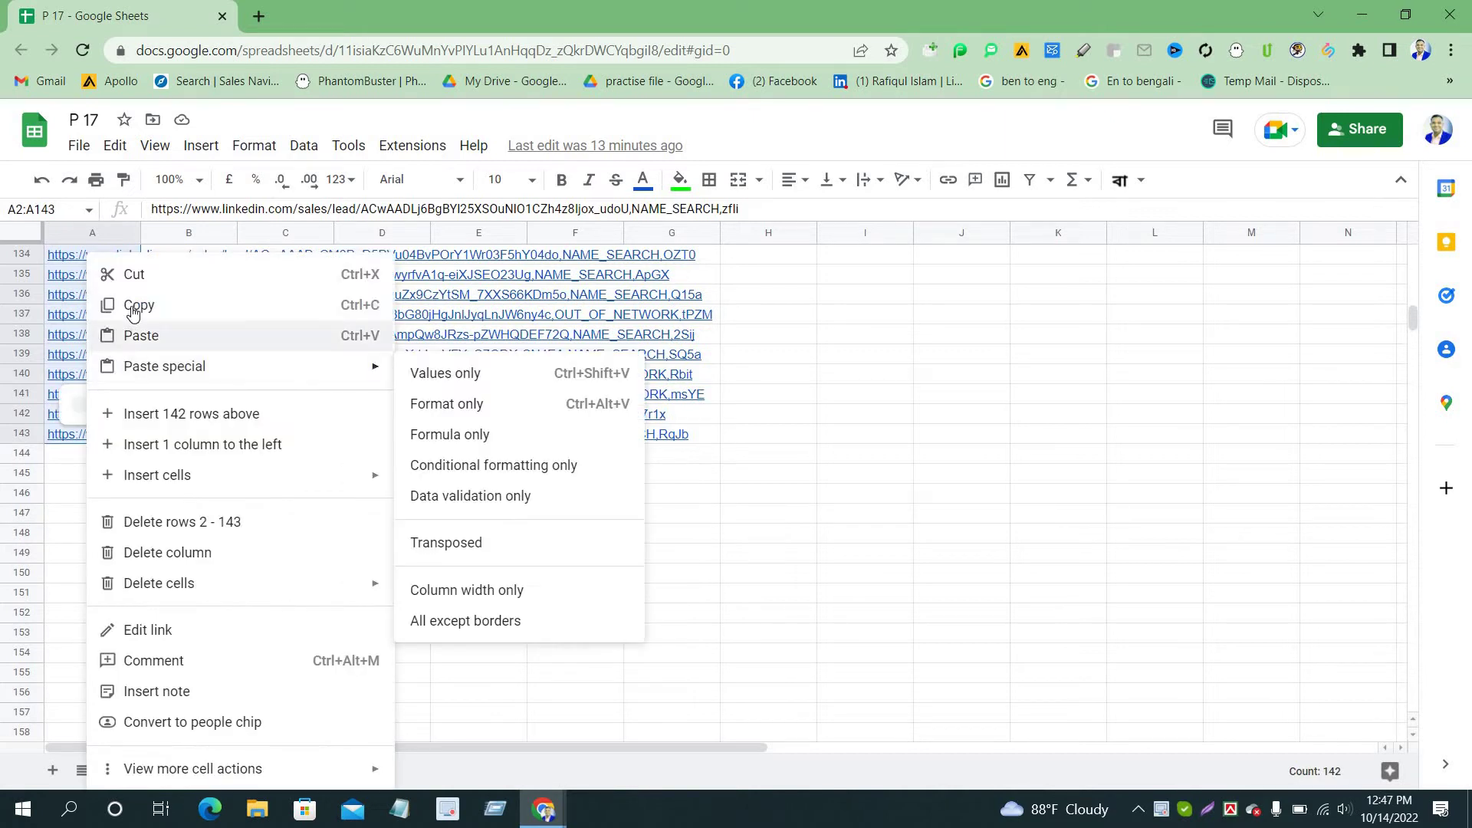
pyautogui.click(132, 306)
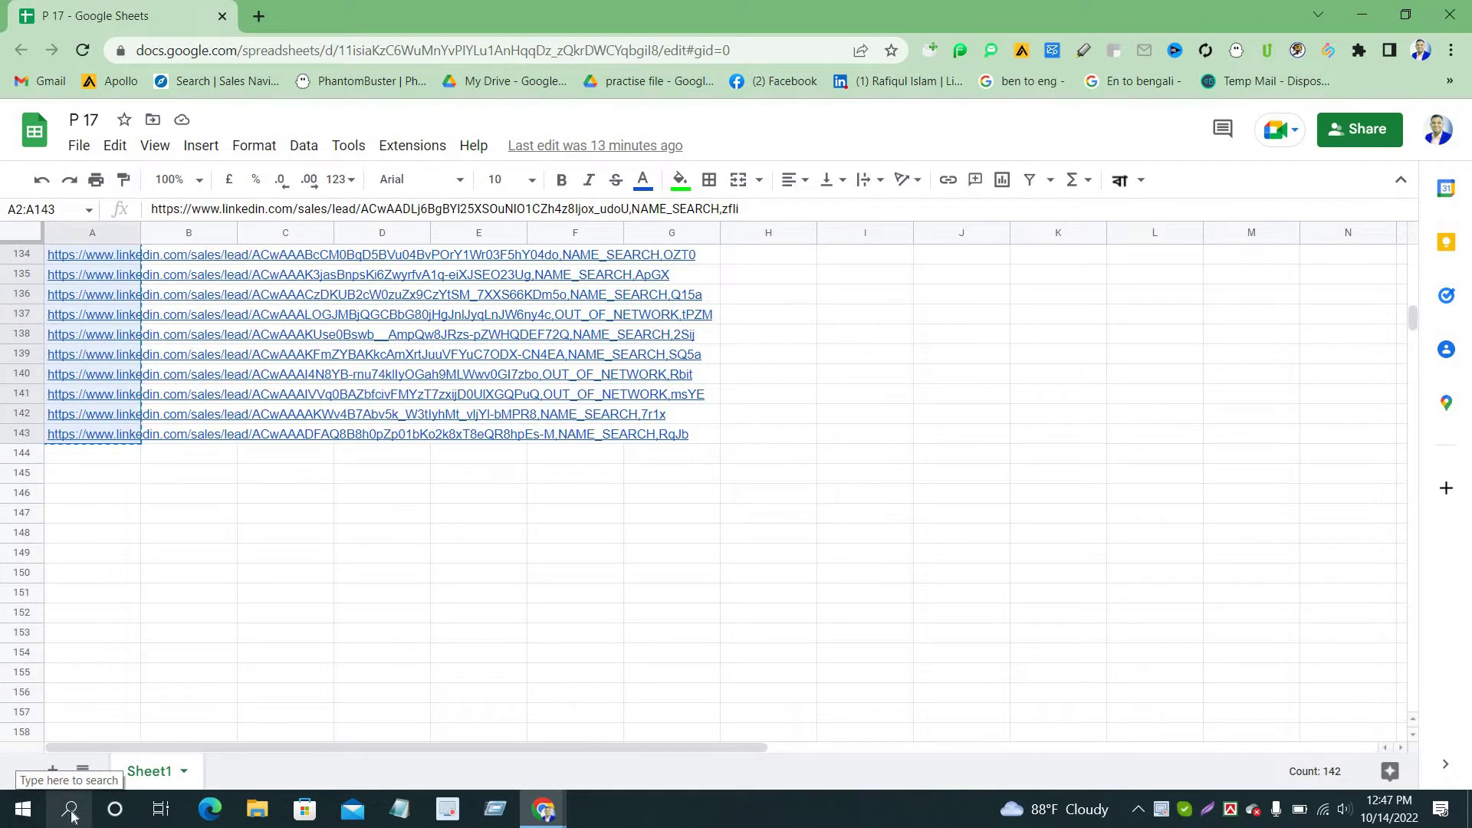
# Step: Switch to Excel through the Office app, create a new blank workbook, dismiss the activation wizard and maximize the workbook window
pyautogui.click(70, 809)
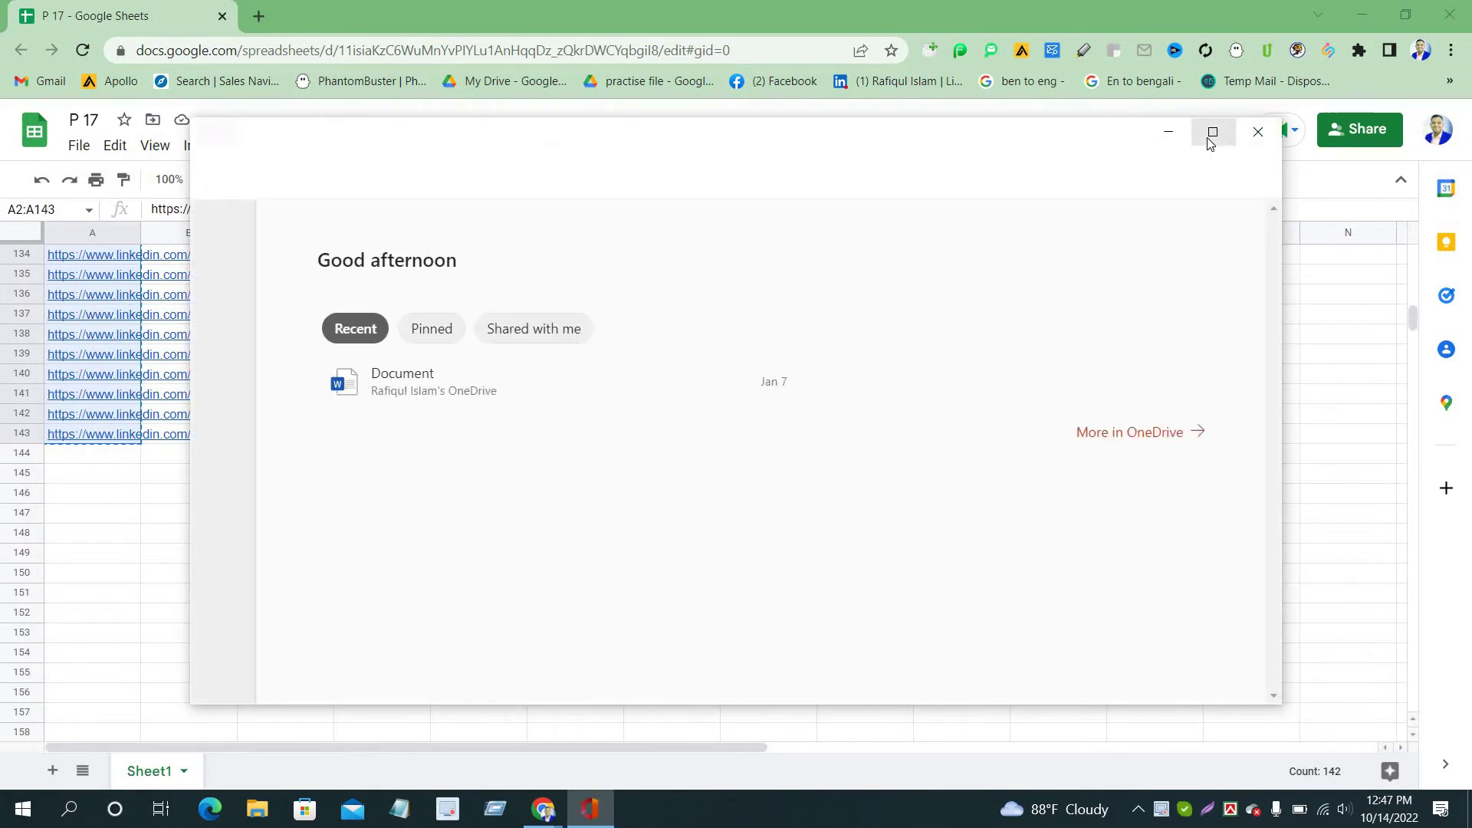
pyautogui.click(1210, 140)
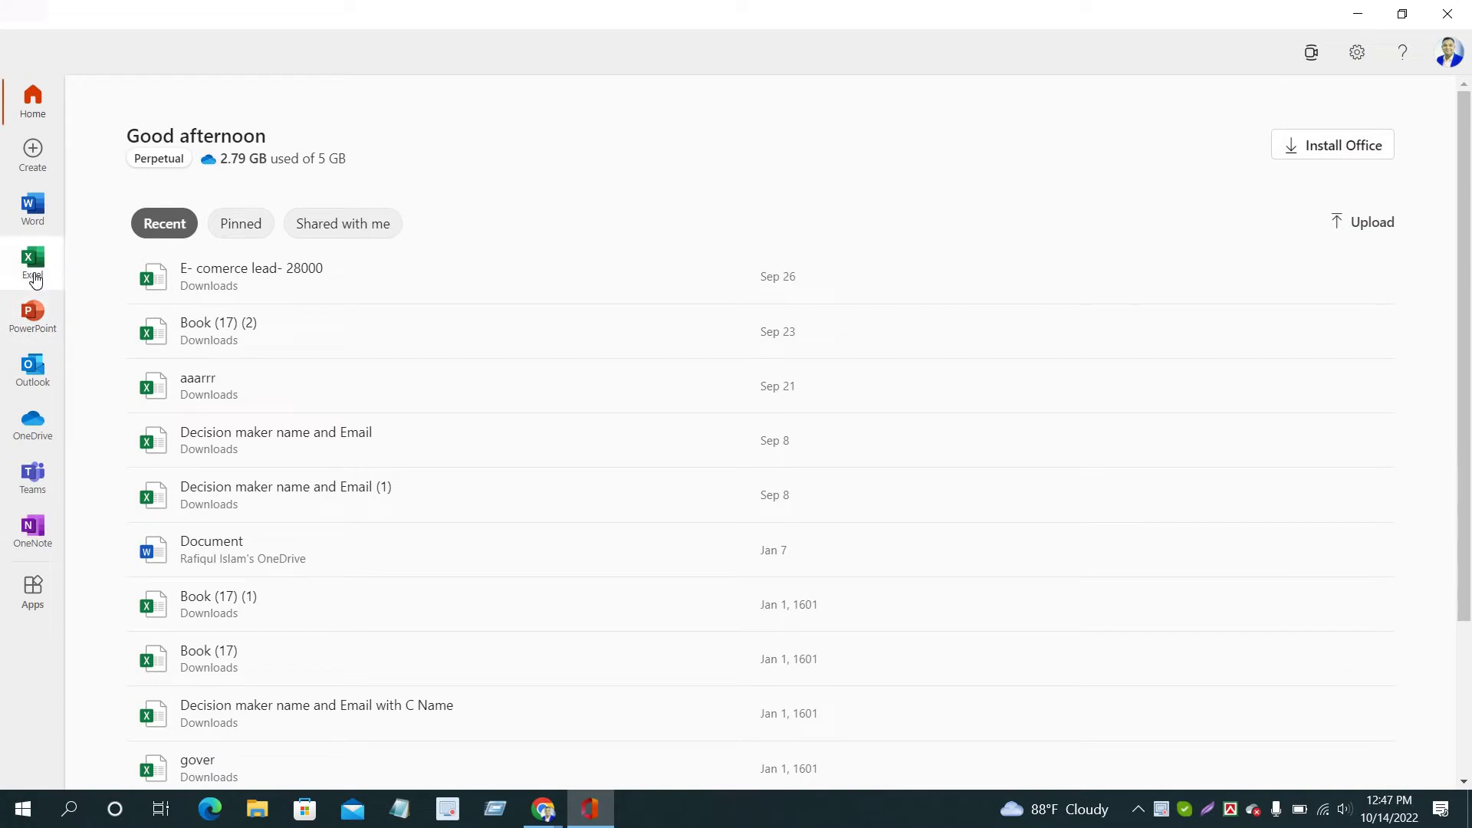
pyautogui.click(34, 276)
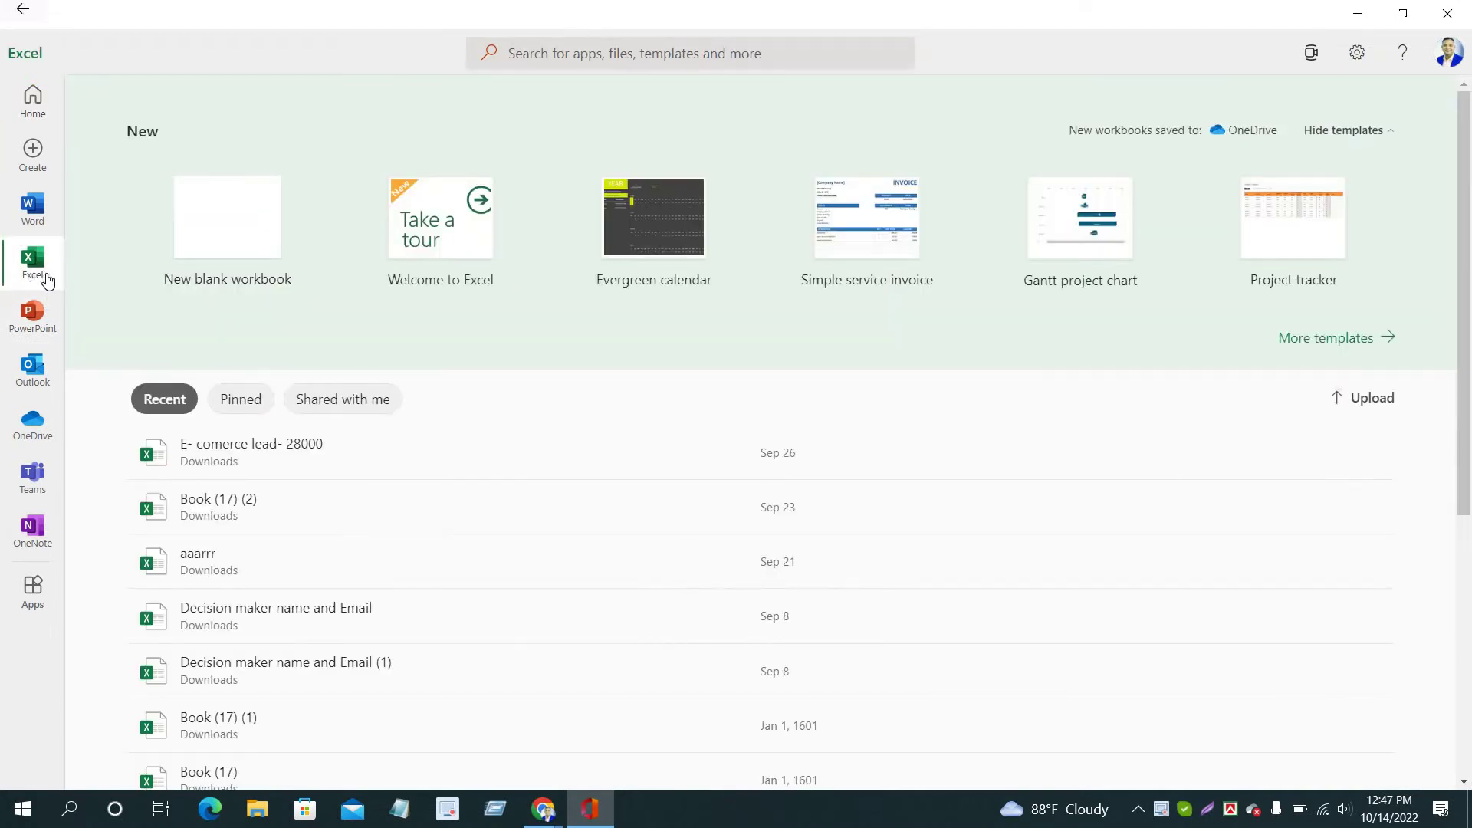
pyautogui.click(255, 254)
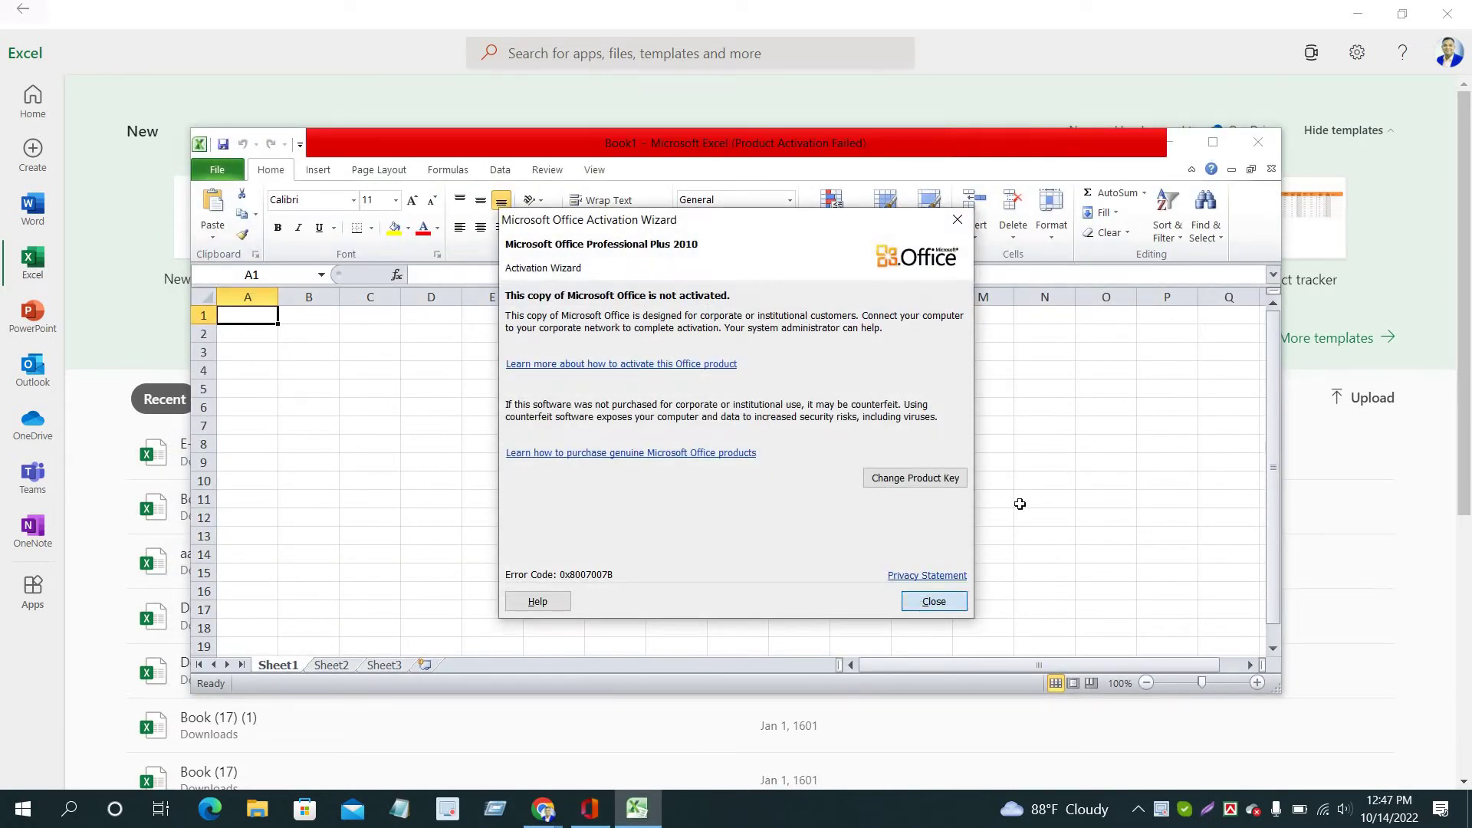
pyautogui.click(925, 602)
pyautogui.click(1216, 142)
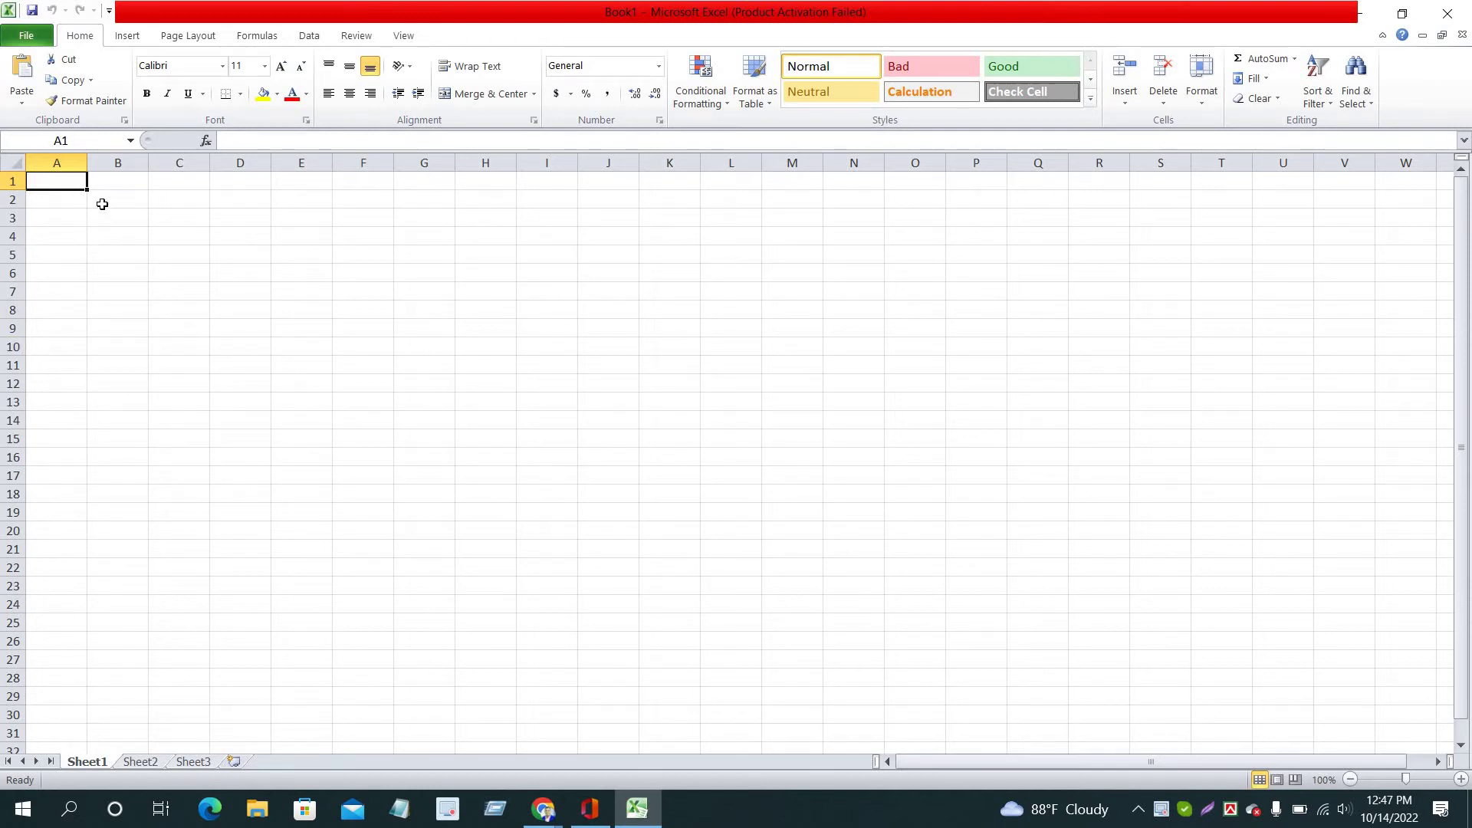
# Step: Paste the copied profile URLs into Sheet1 from cell A1, matching the destination formatting
pyautogui.rightClick(54, 184)
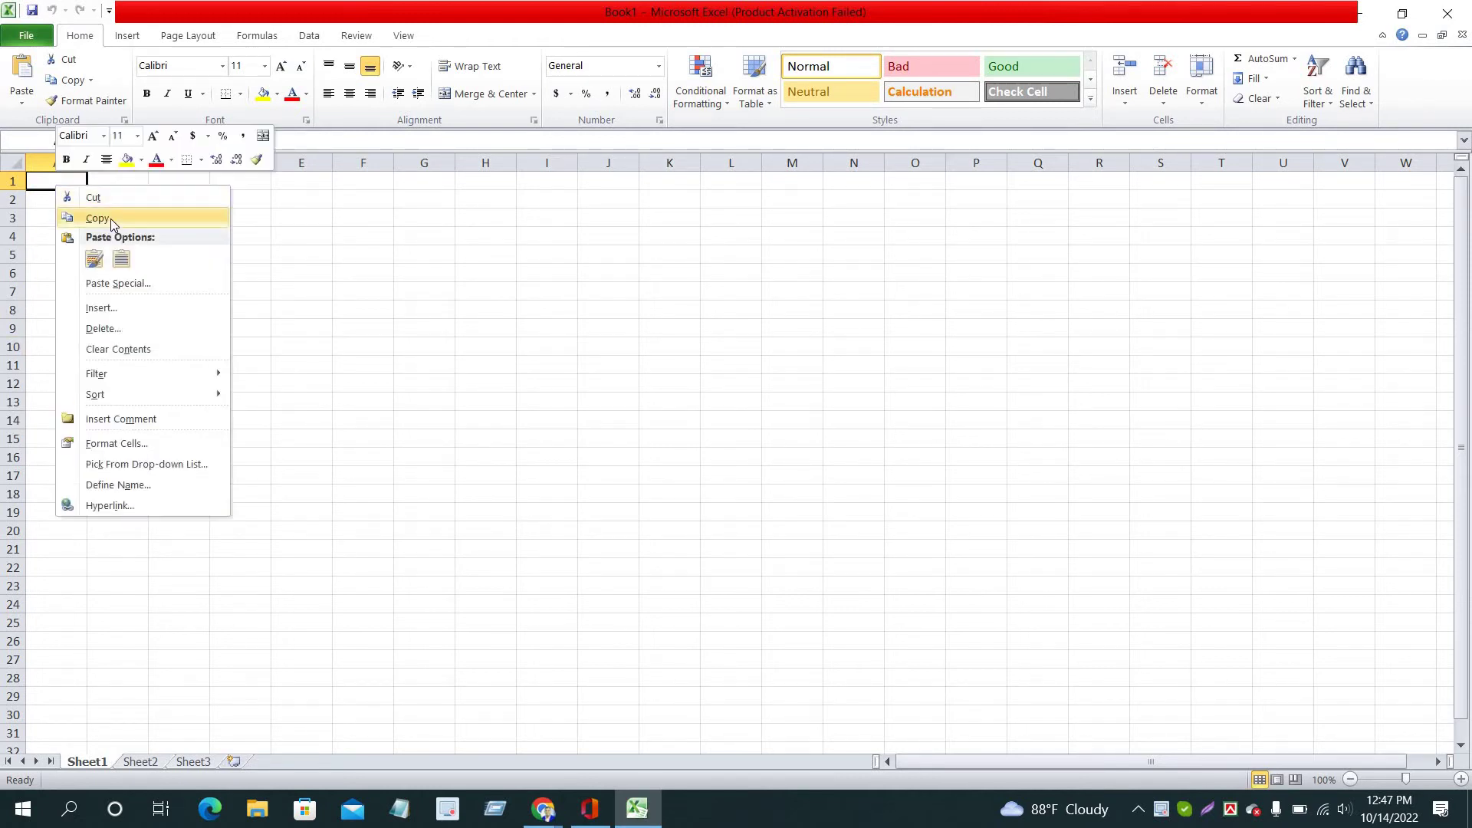
pyautogui.click(124, 258)
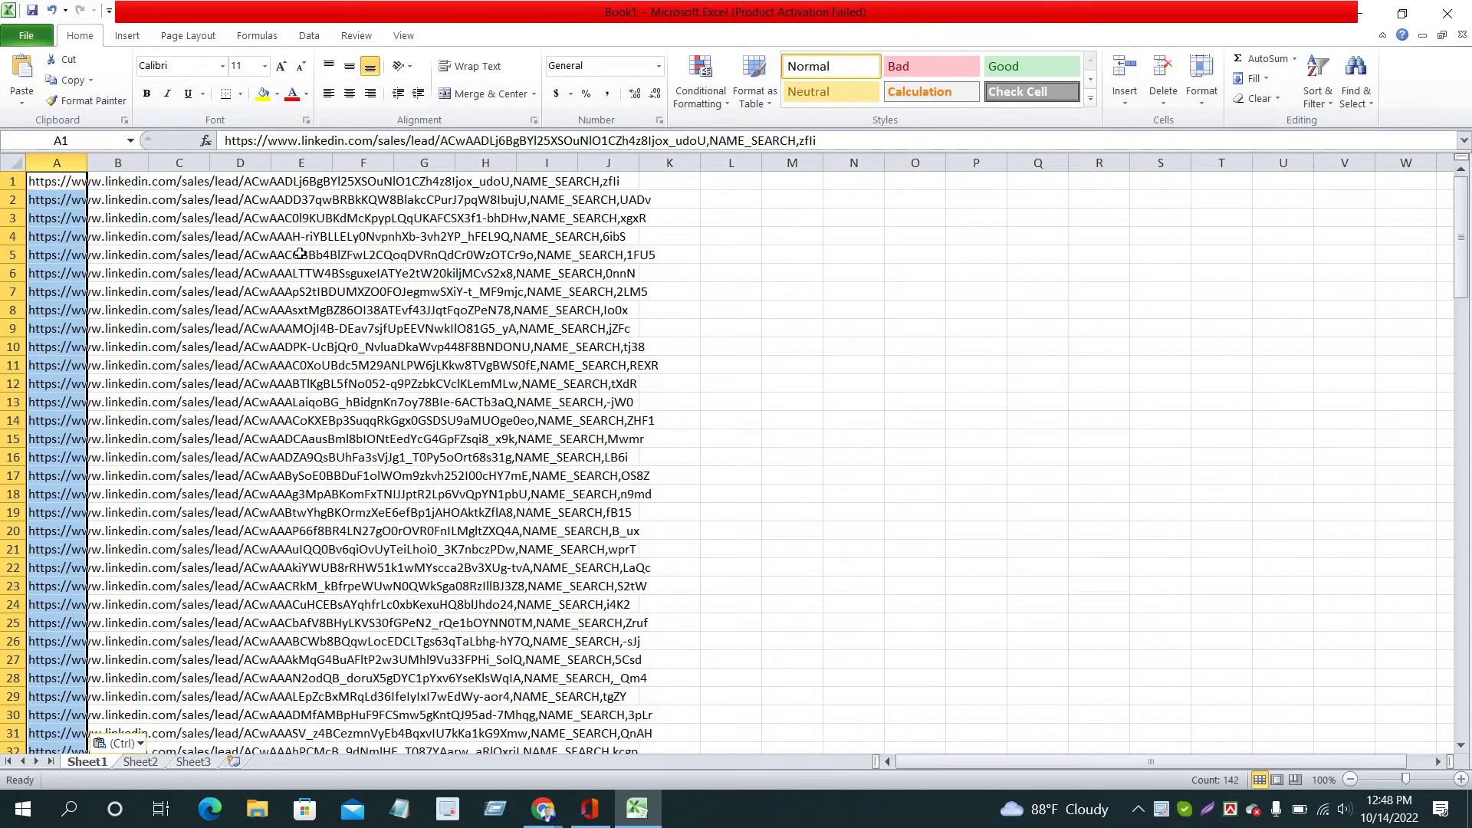
# Step: Open Find and Replace for the selected profile URLs in column A
pyautogui.click(1358, 99)
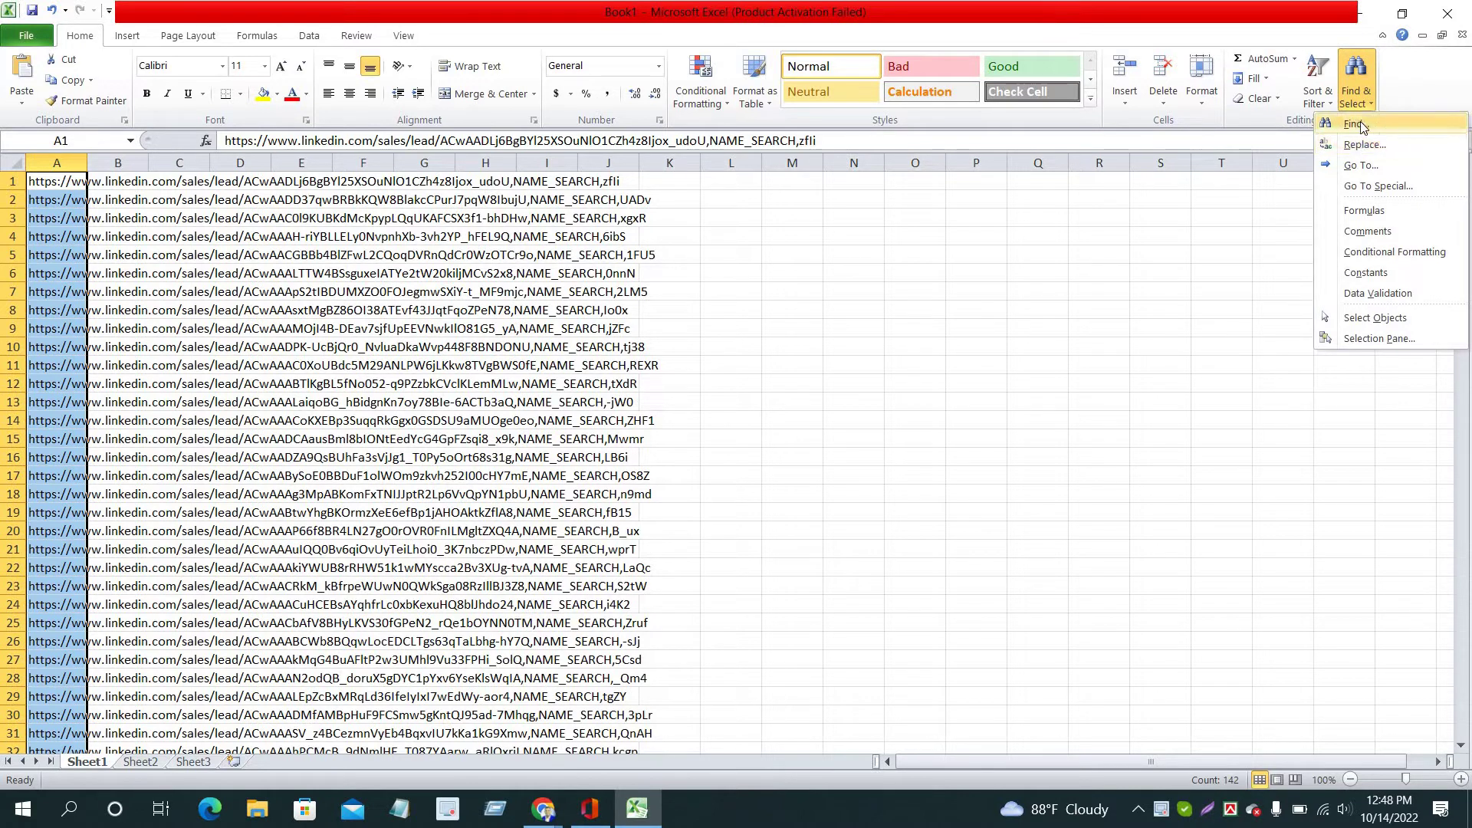
pyautogui.click(1365, 146)
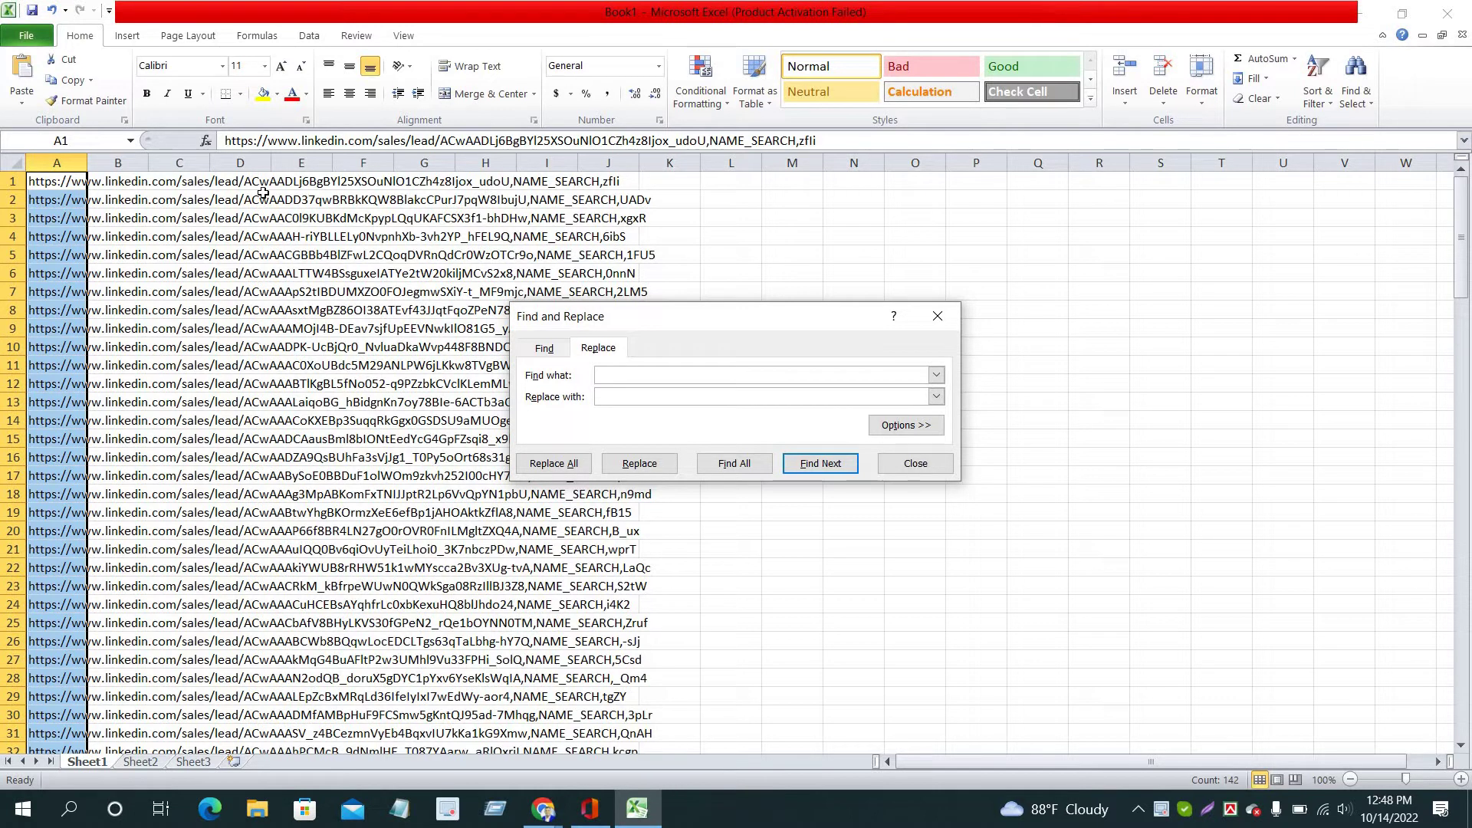
# Step: Switch to the Chrome window with the P 17 spreadsheet and open YouTube in a new tab
pyautogui.moveTo(547, 814)
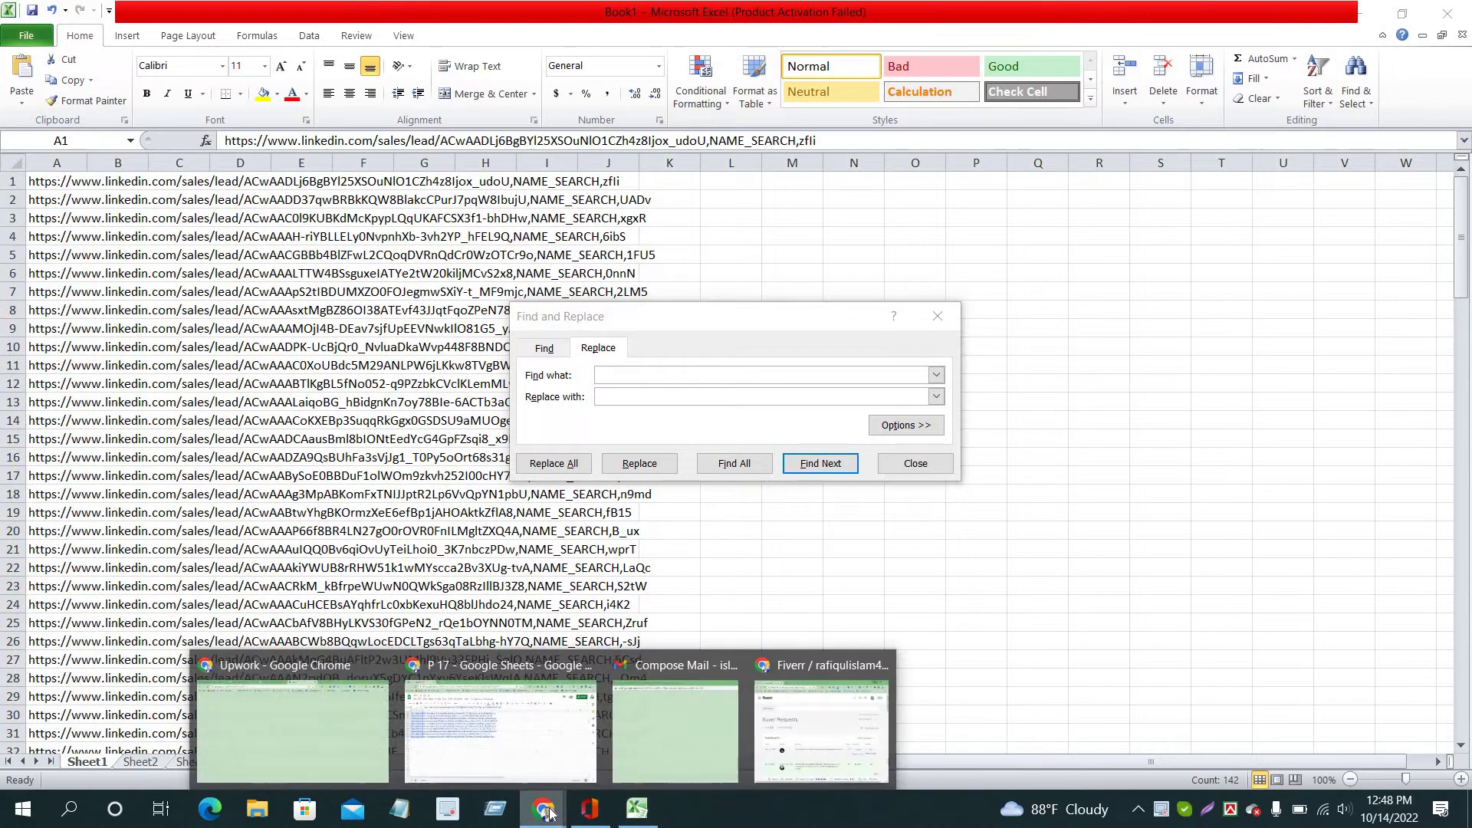
pyautogui.click(499, 767)
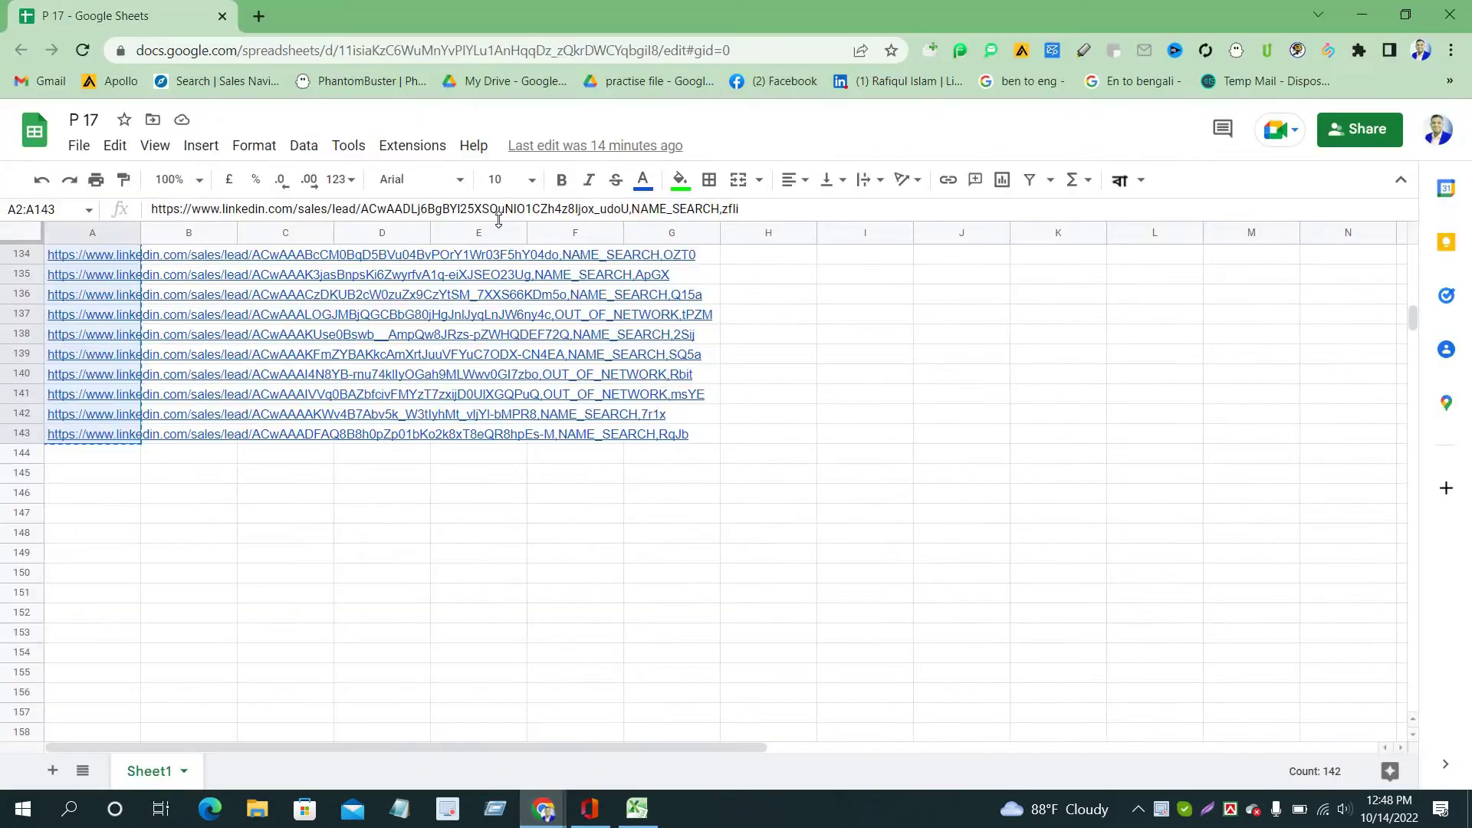
pyautogui.click(258, 16)
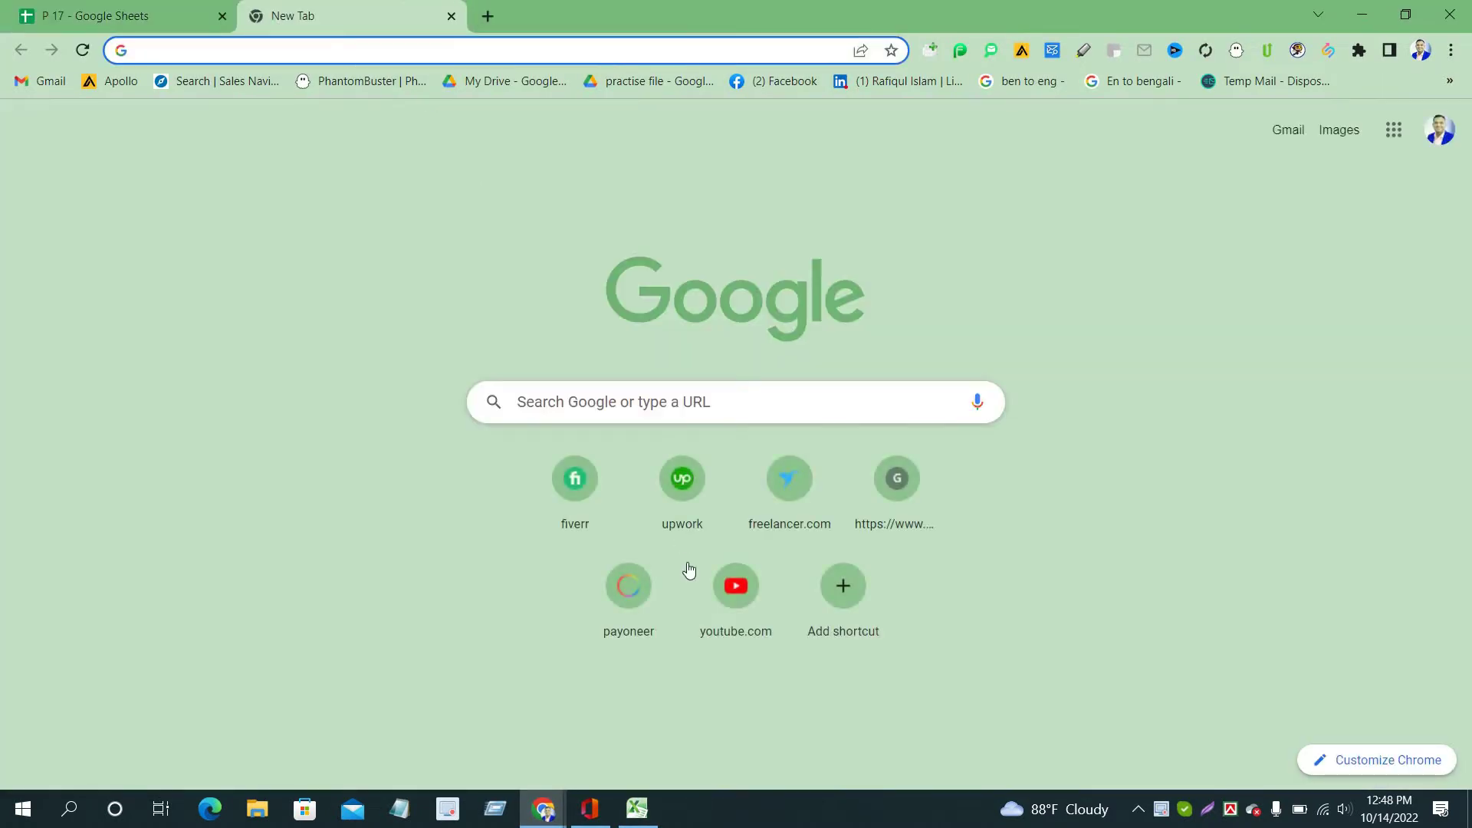
pyautogui.click(732, 607)
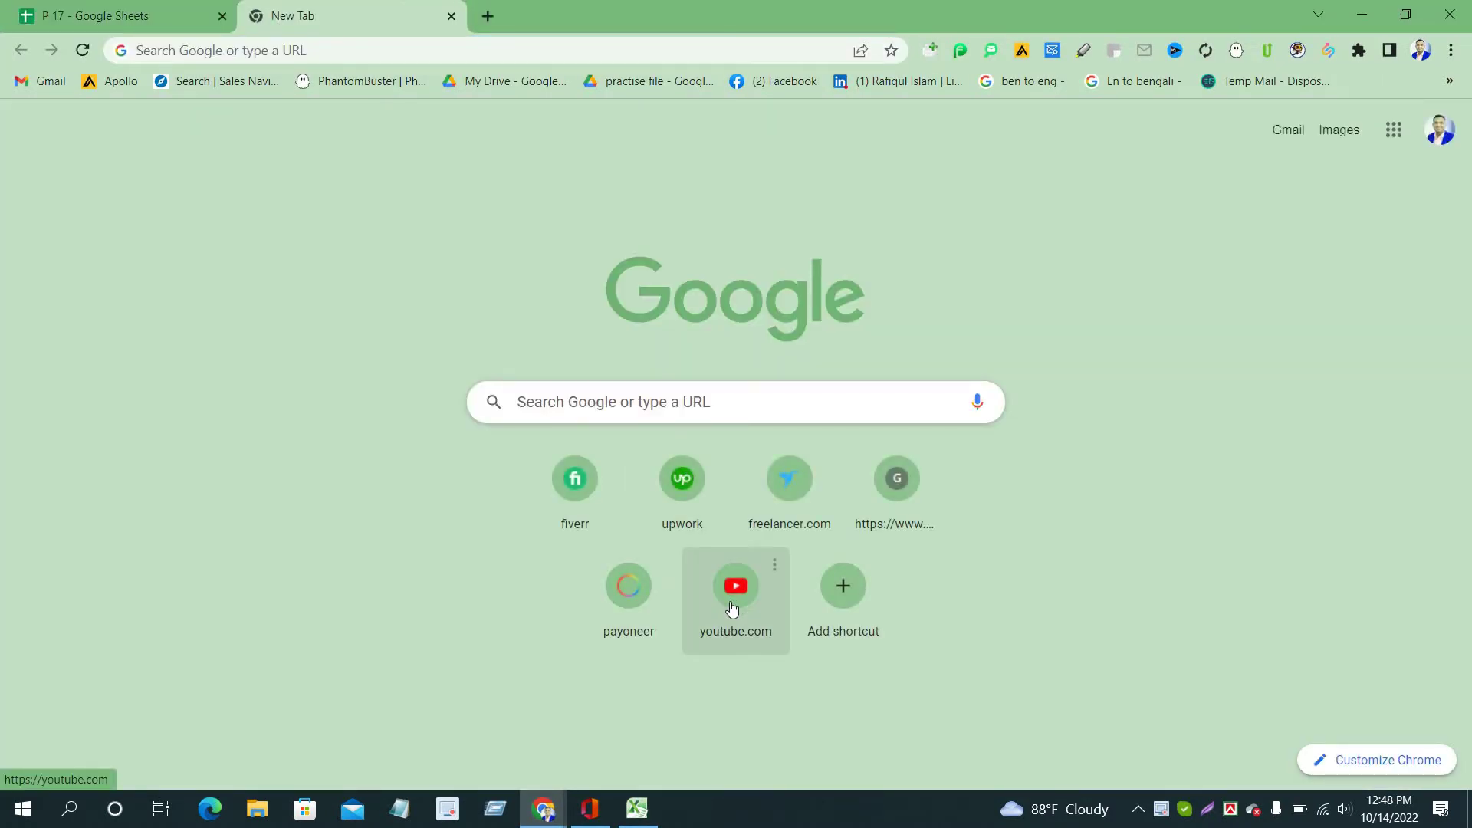
pyautogui.click(732, 606)
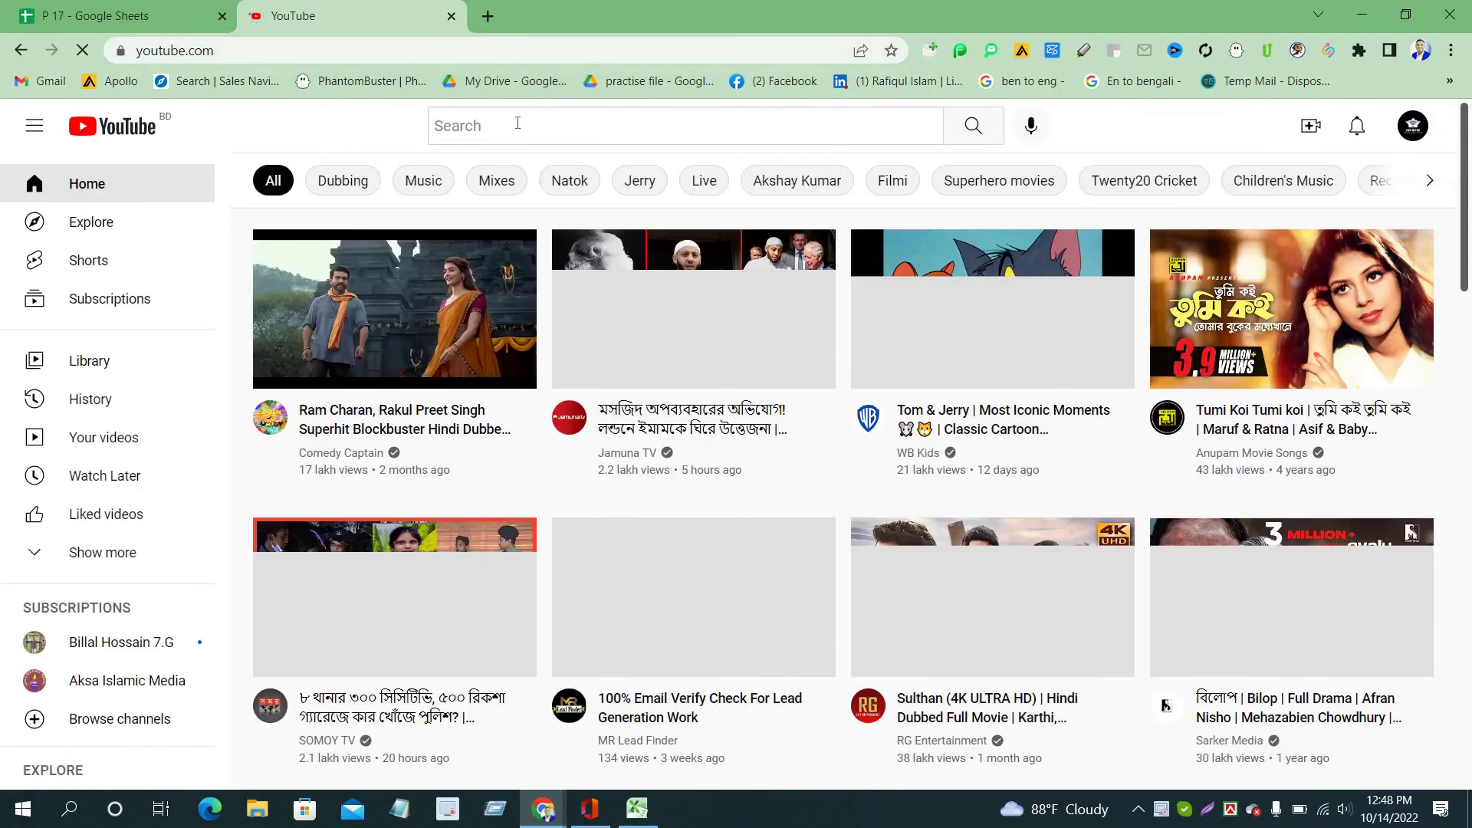
# Step: Search YouTube for "linkedin sales link chenge into normal link"
pyautogui.click(518, 122)
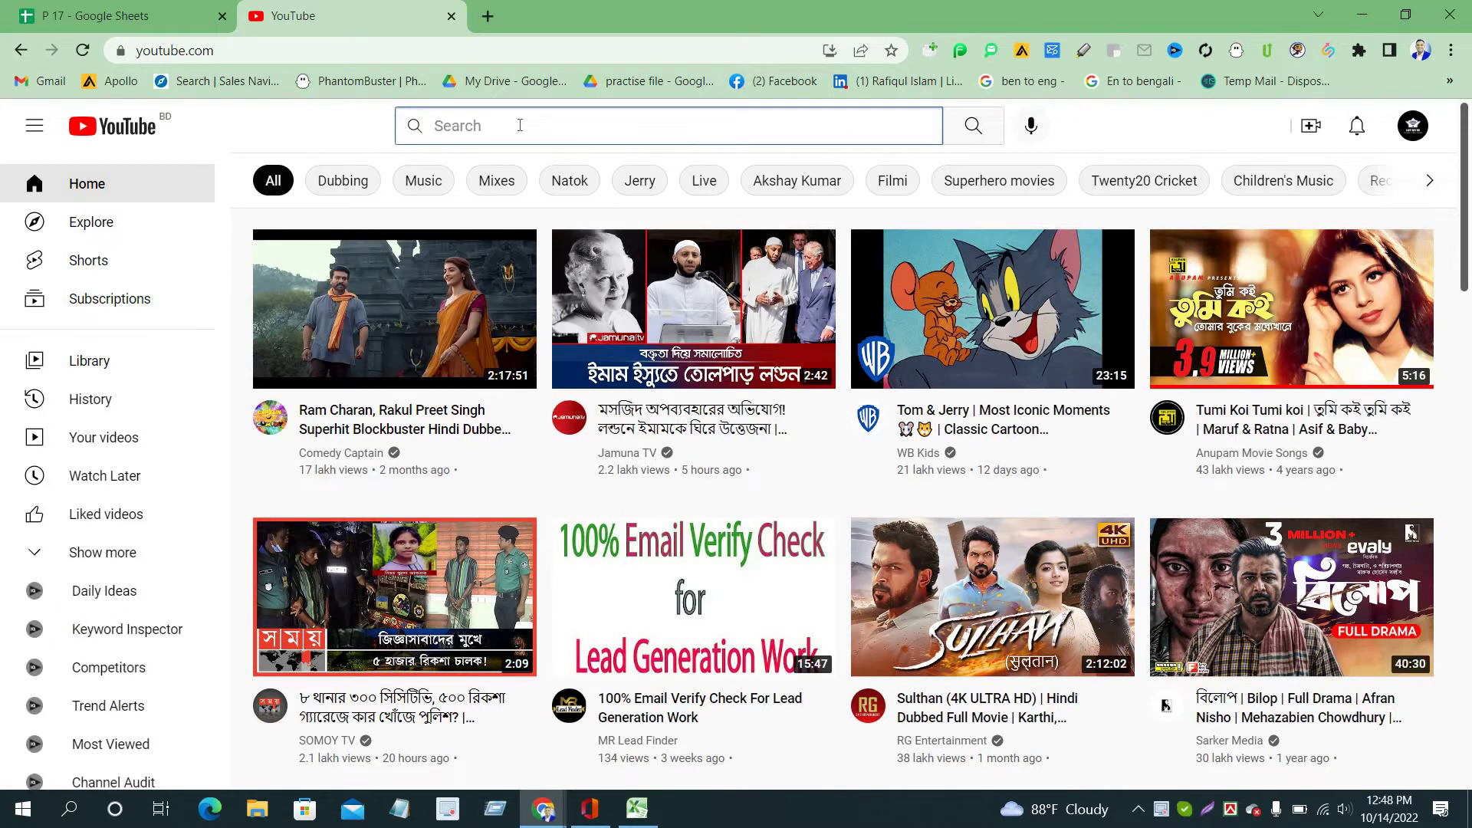
pyautogui.write('linkedin')
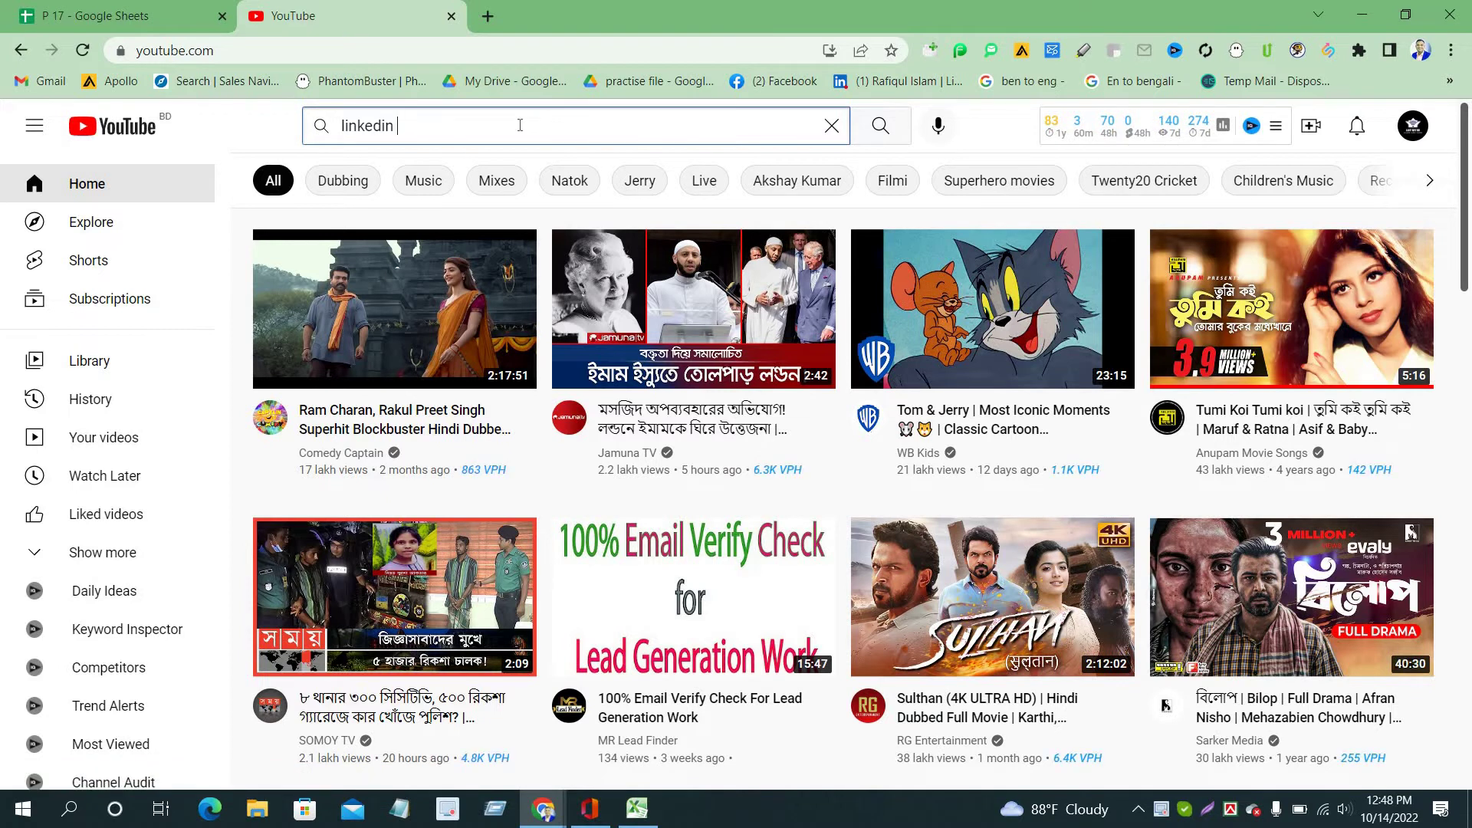
pyautogui.write('link chenge into normal link')
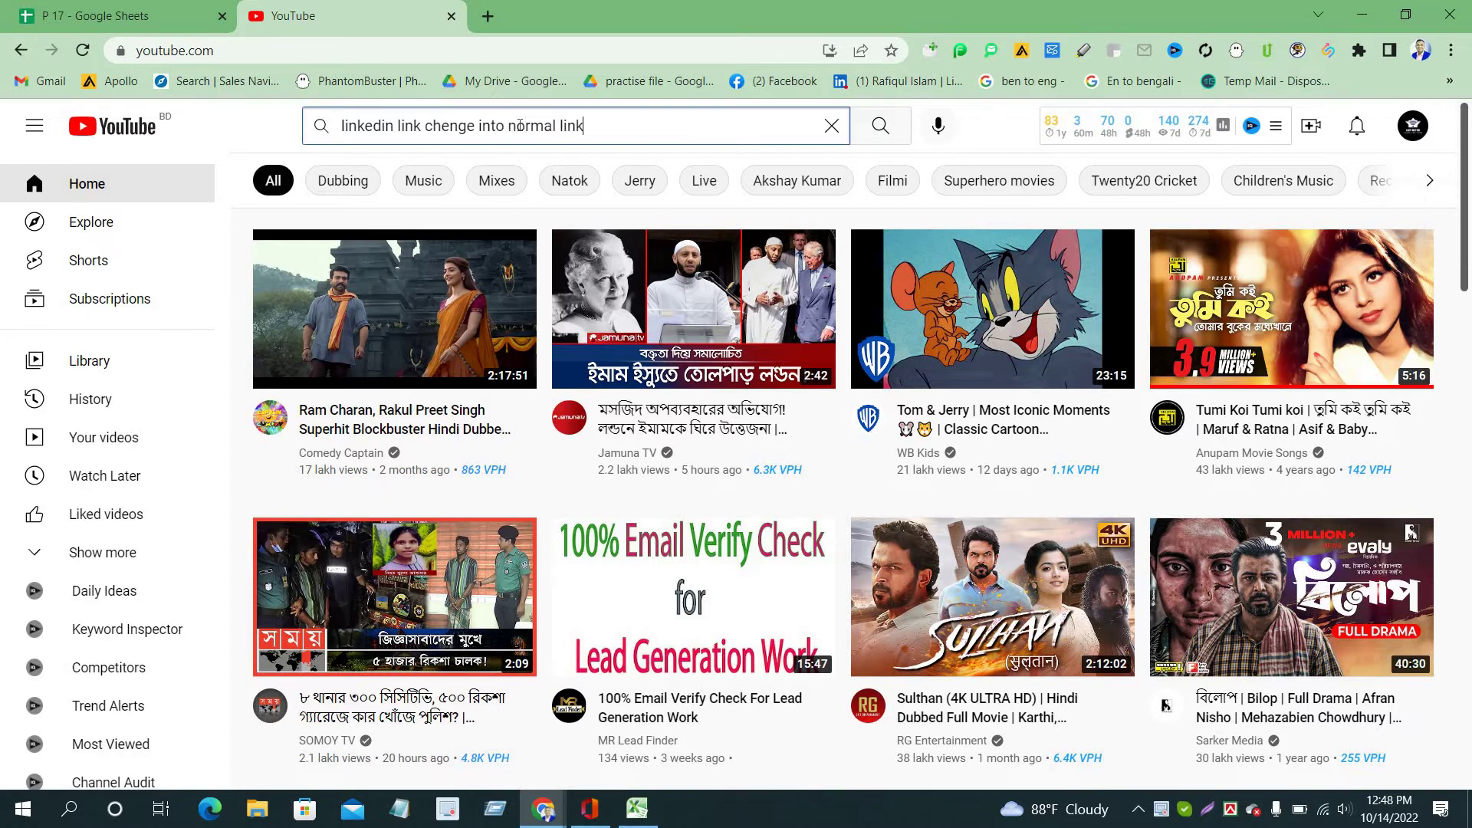
pyautogui.click(394, 130)
pyautogui.write('sales')
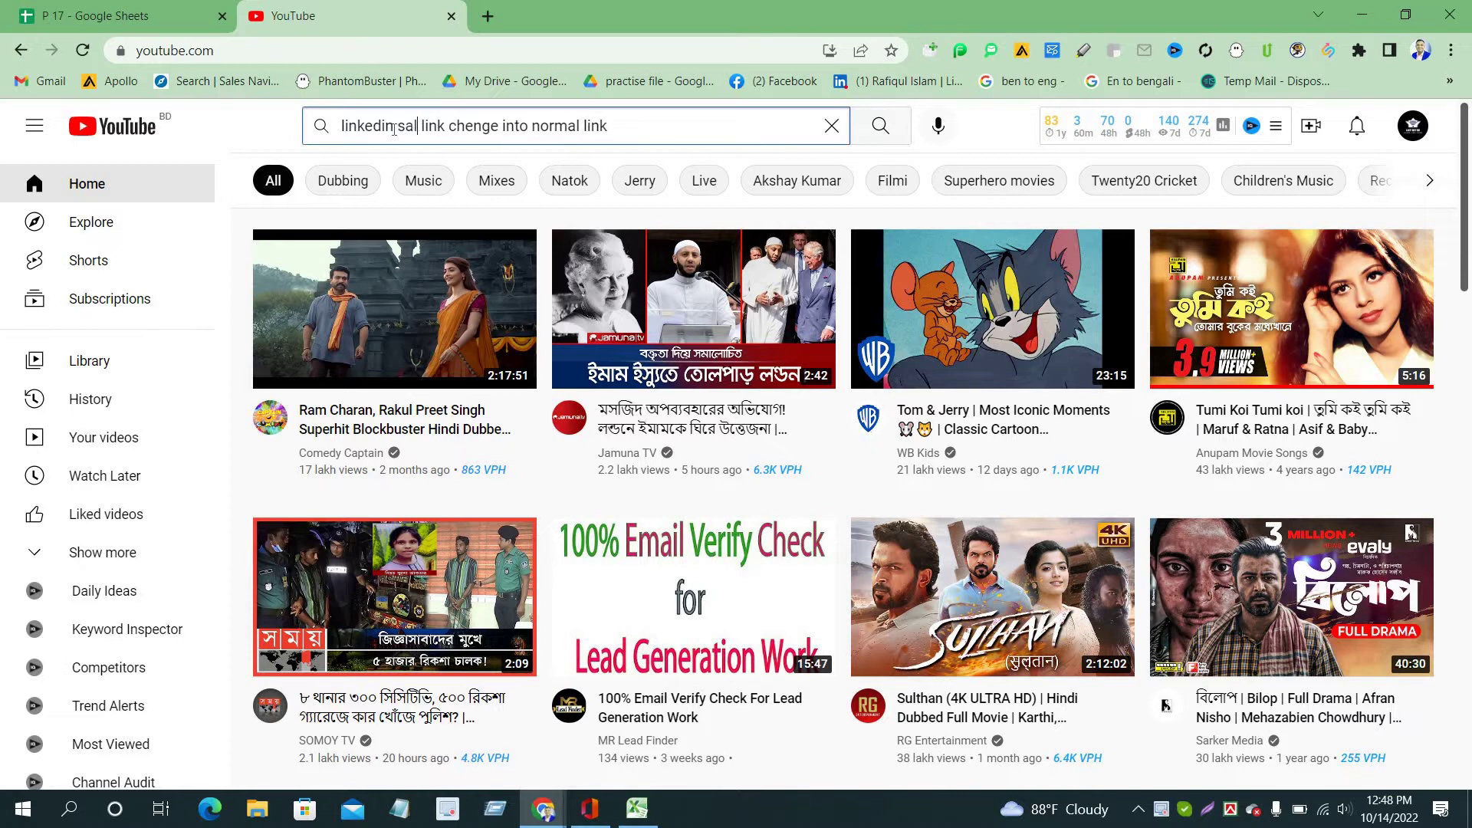
pyautogui.press('Return')
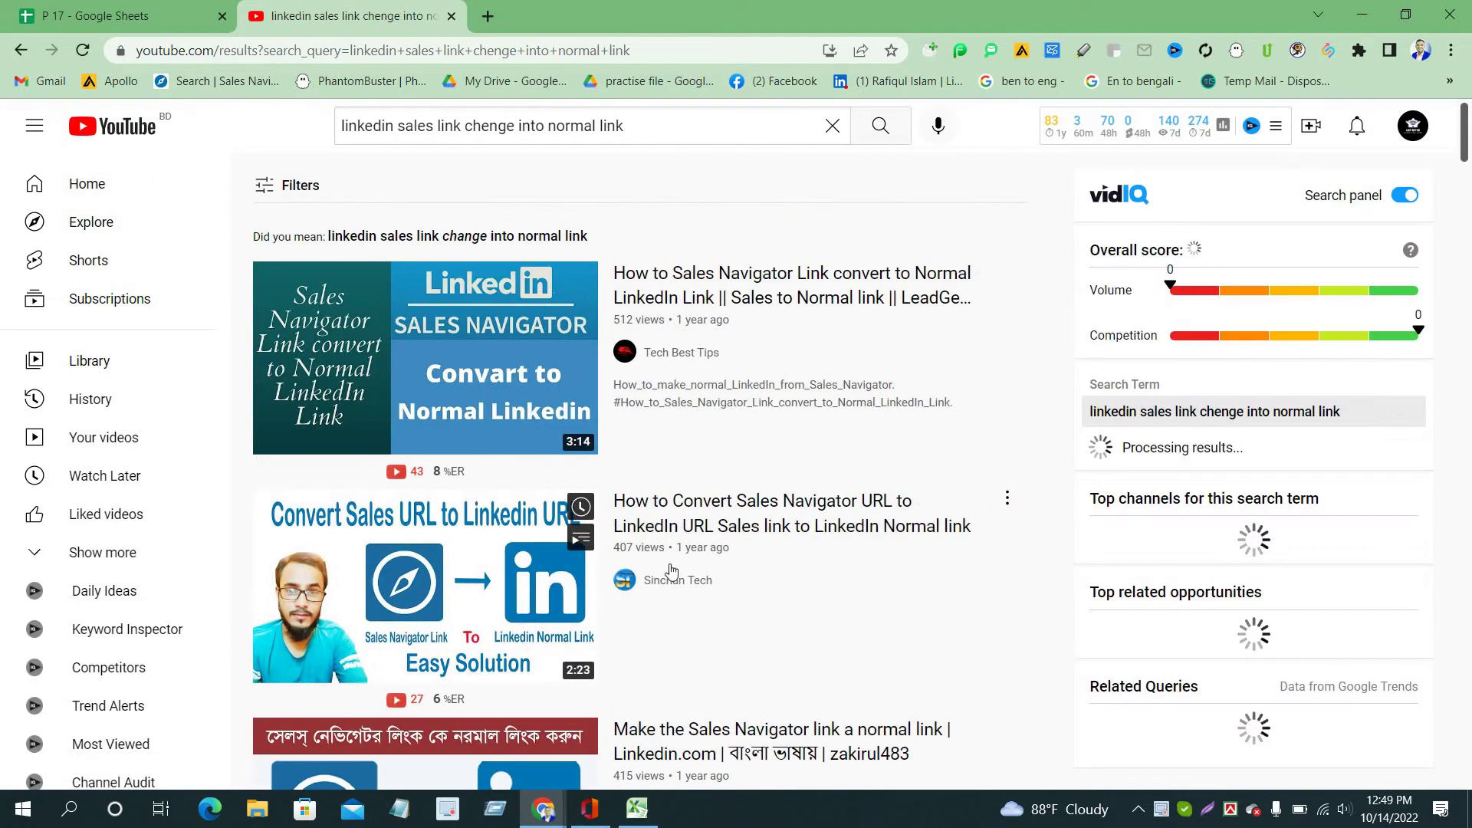
# Step: Browse the results and open the video "linkedin sales navigator link into normal link for Lead Generation Work 2022"
pyautogui.scroll(-5, 575, 580)
pyautogui.scroll(-12, 575, 580)
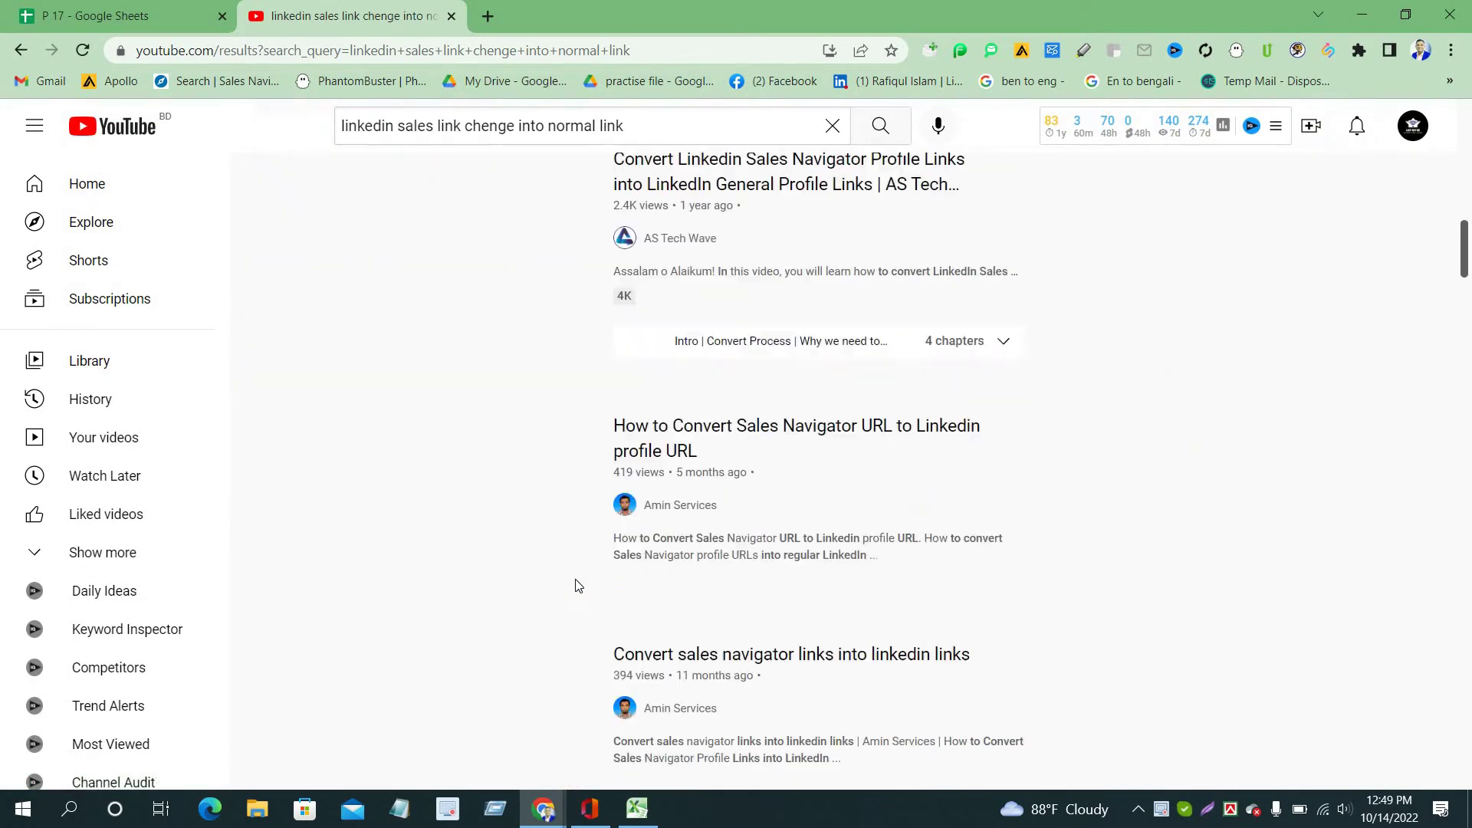
pyautogui.scroll(5, 662, 371)
pyautogui.moveTo(653, 313)
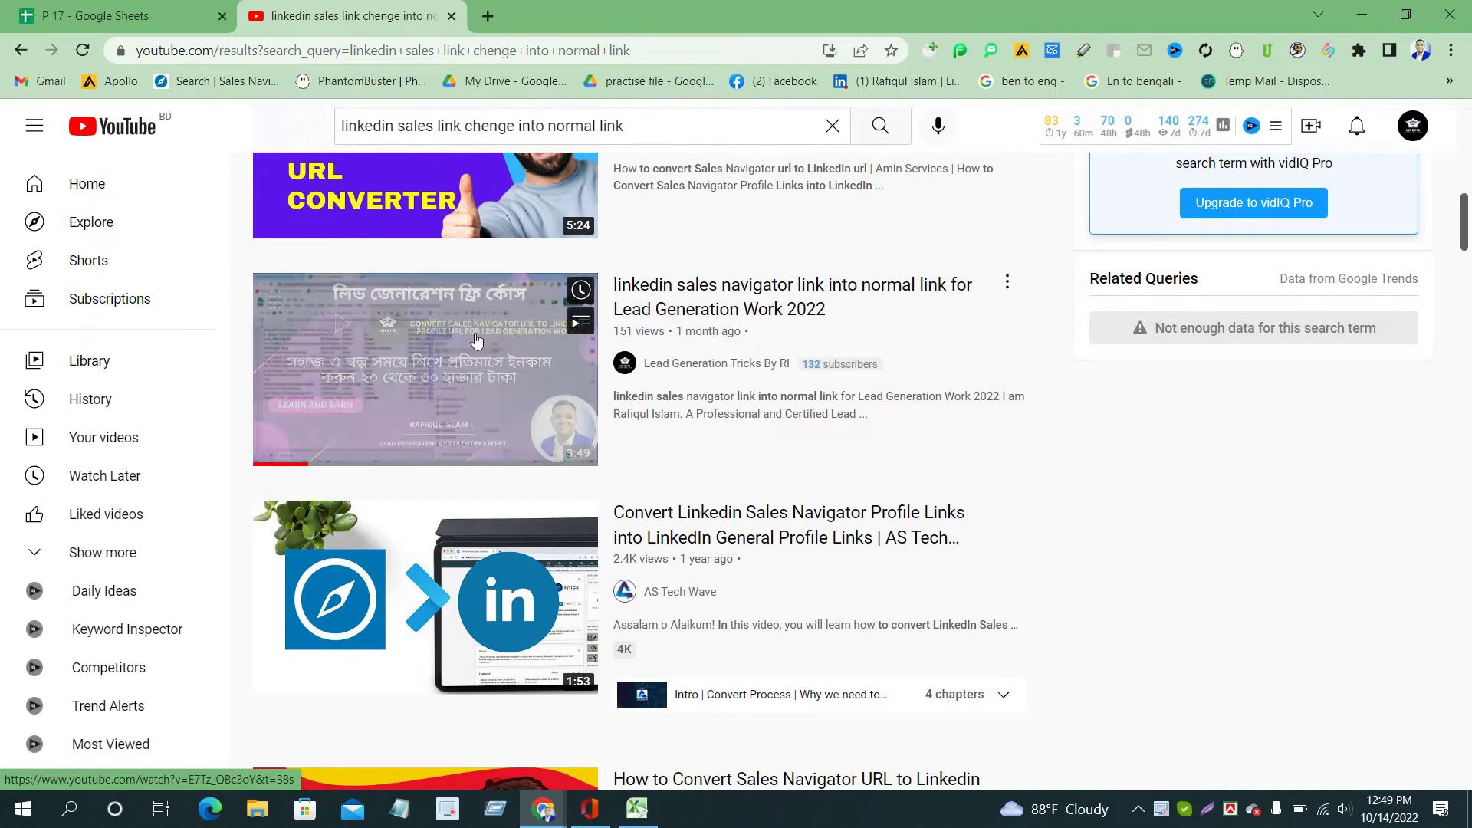
pyautogui.click(689, 289)
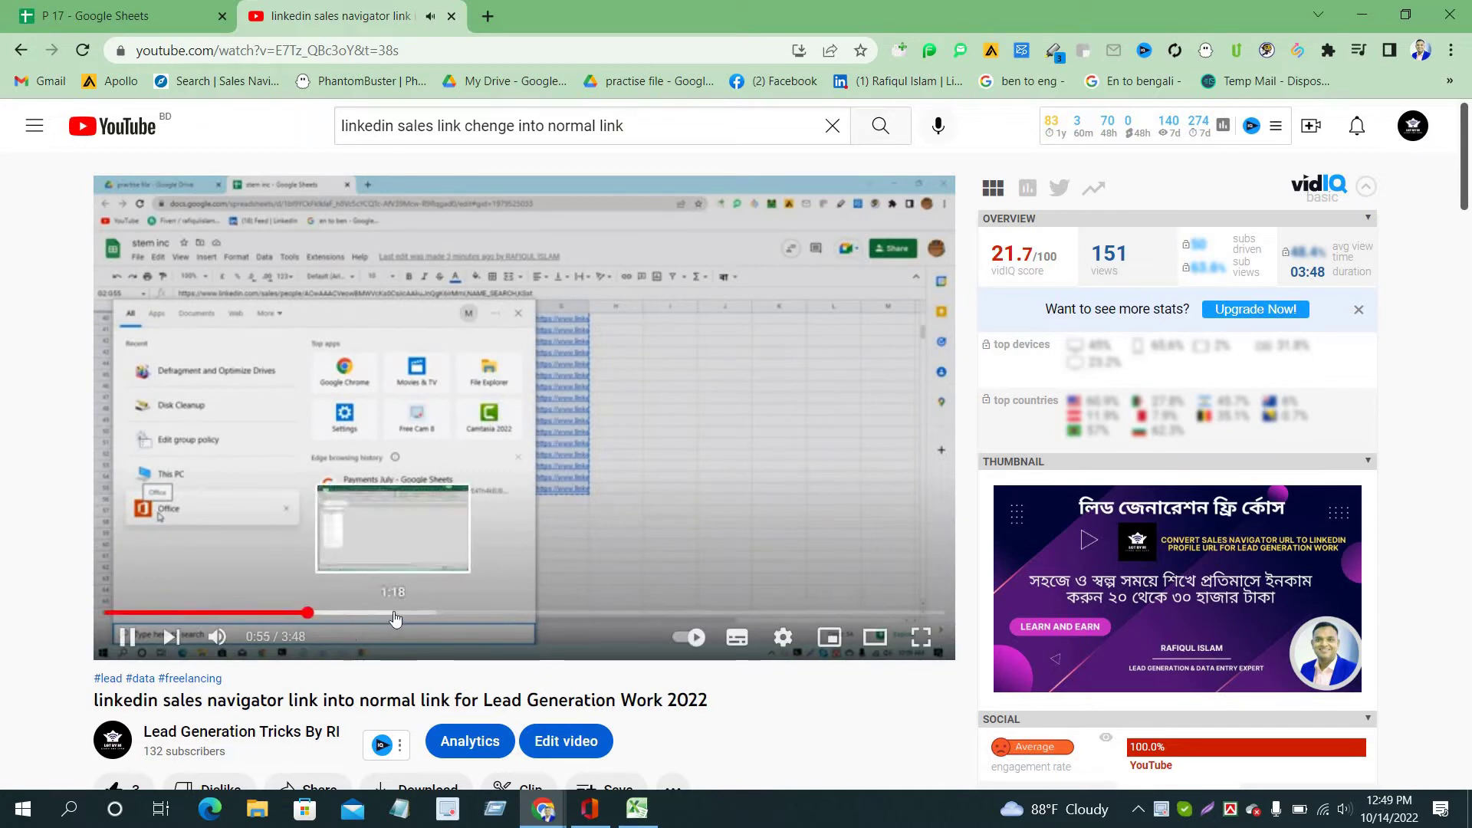
# Step: Skip ahead in the video to about 1:28 and set its playback quality to 720p
pyautogui.click(395, 613)
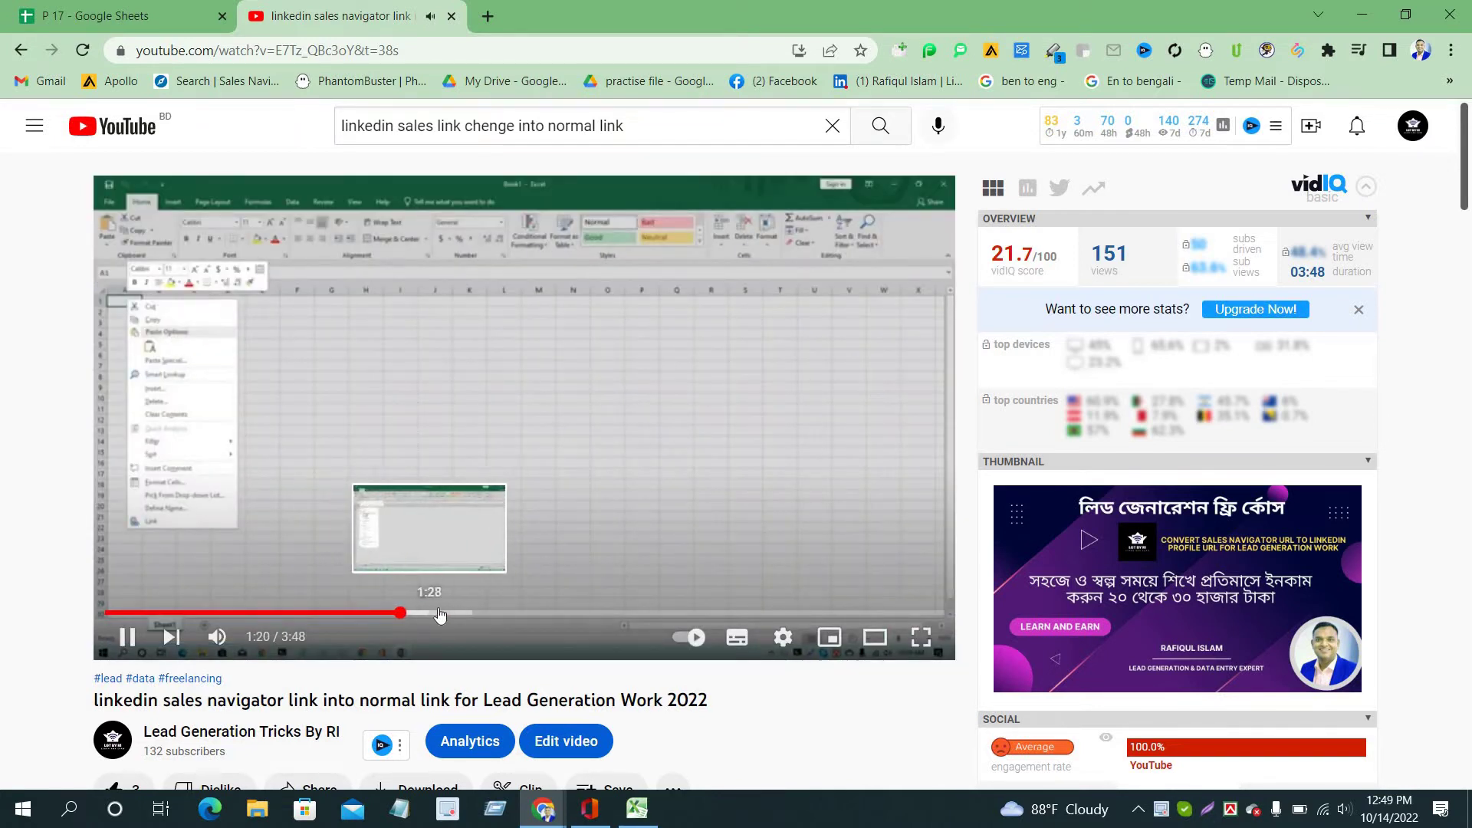
pyautogui.click(436, 613)
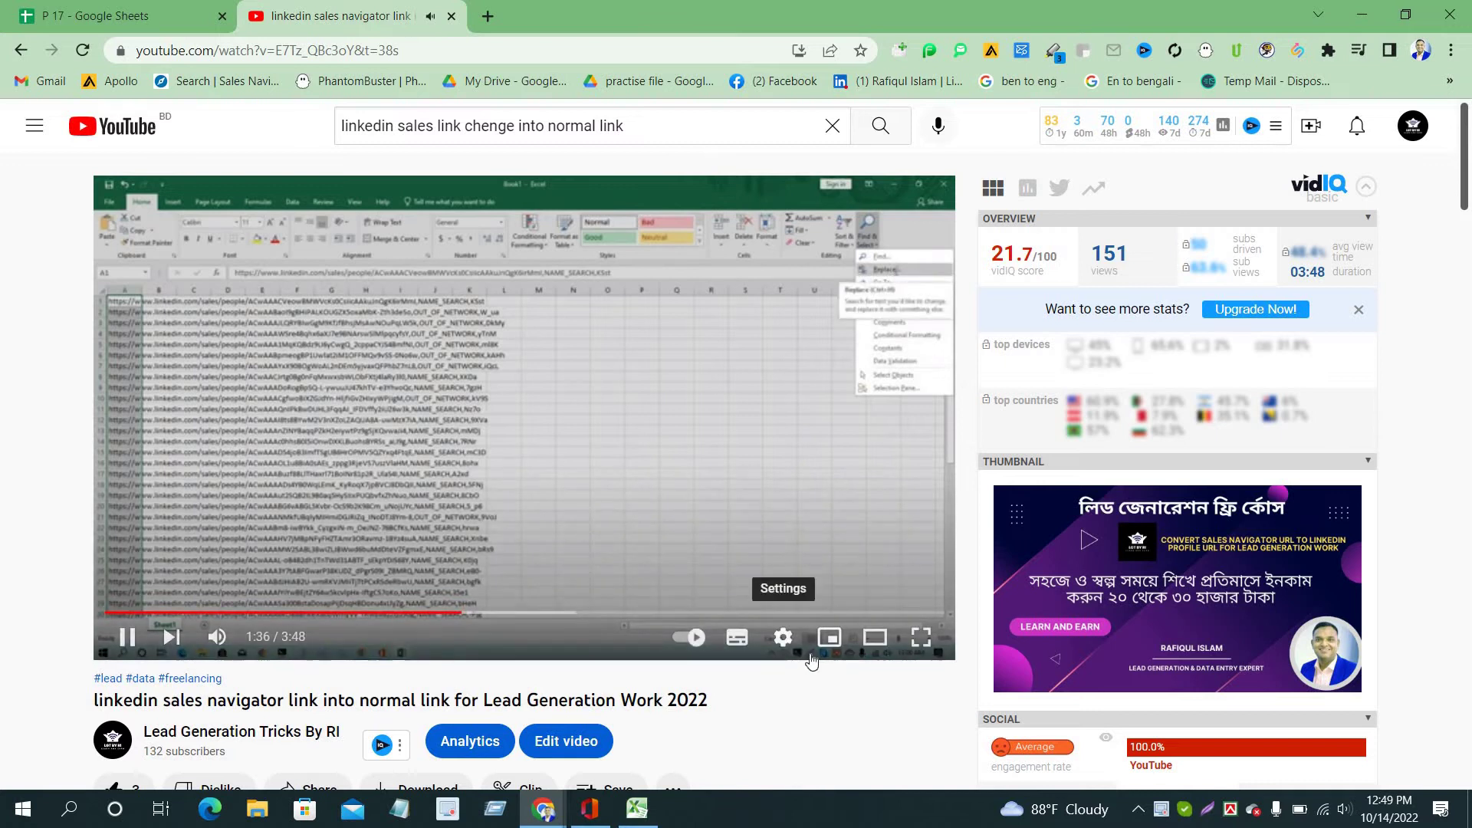
pyautogui.click(783, 637)
pyautogui.click(874, 574)
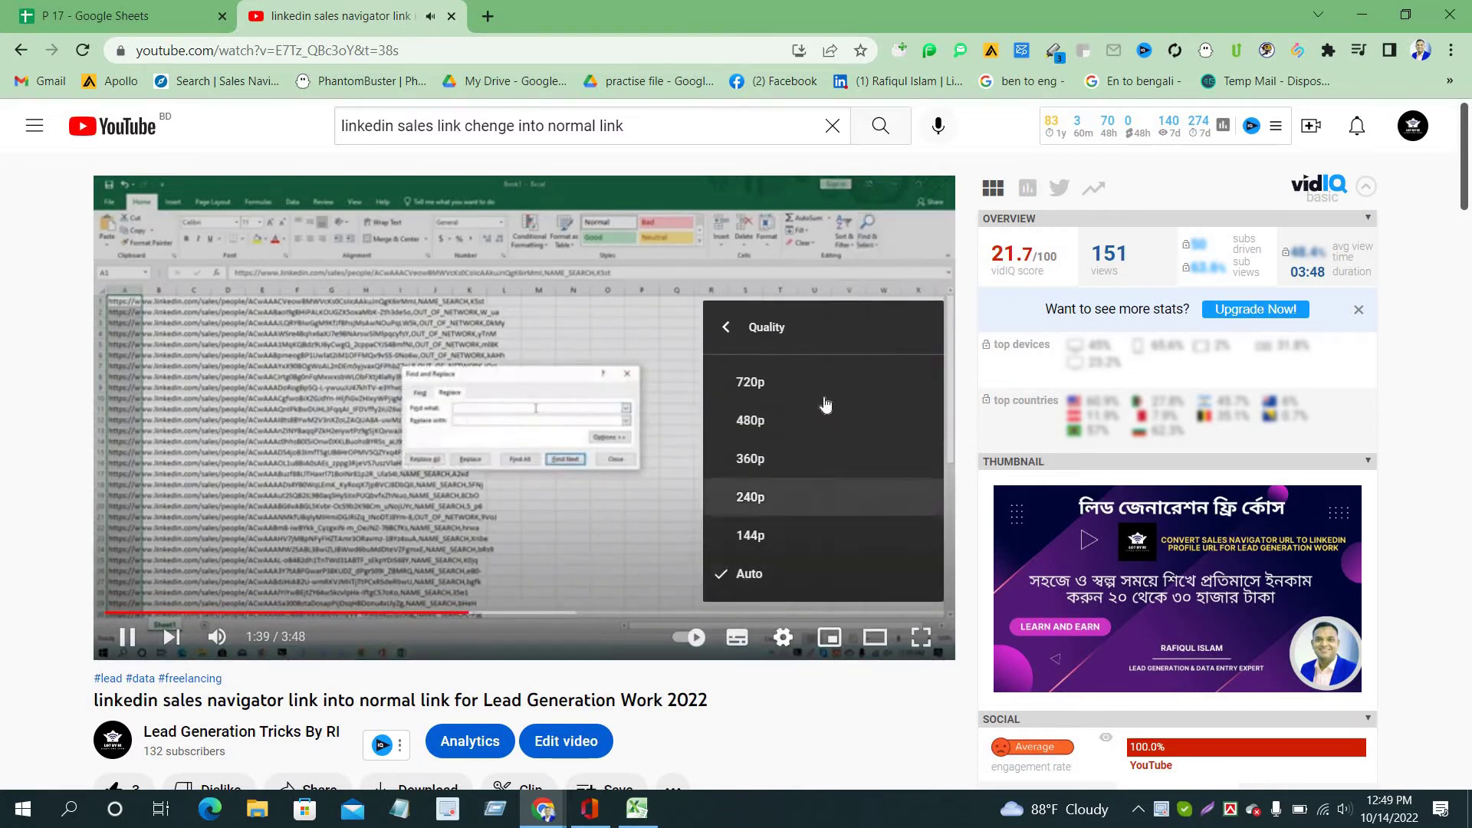
pyautogui.click(805, 386)
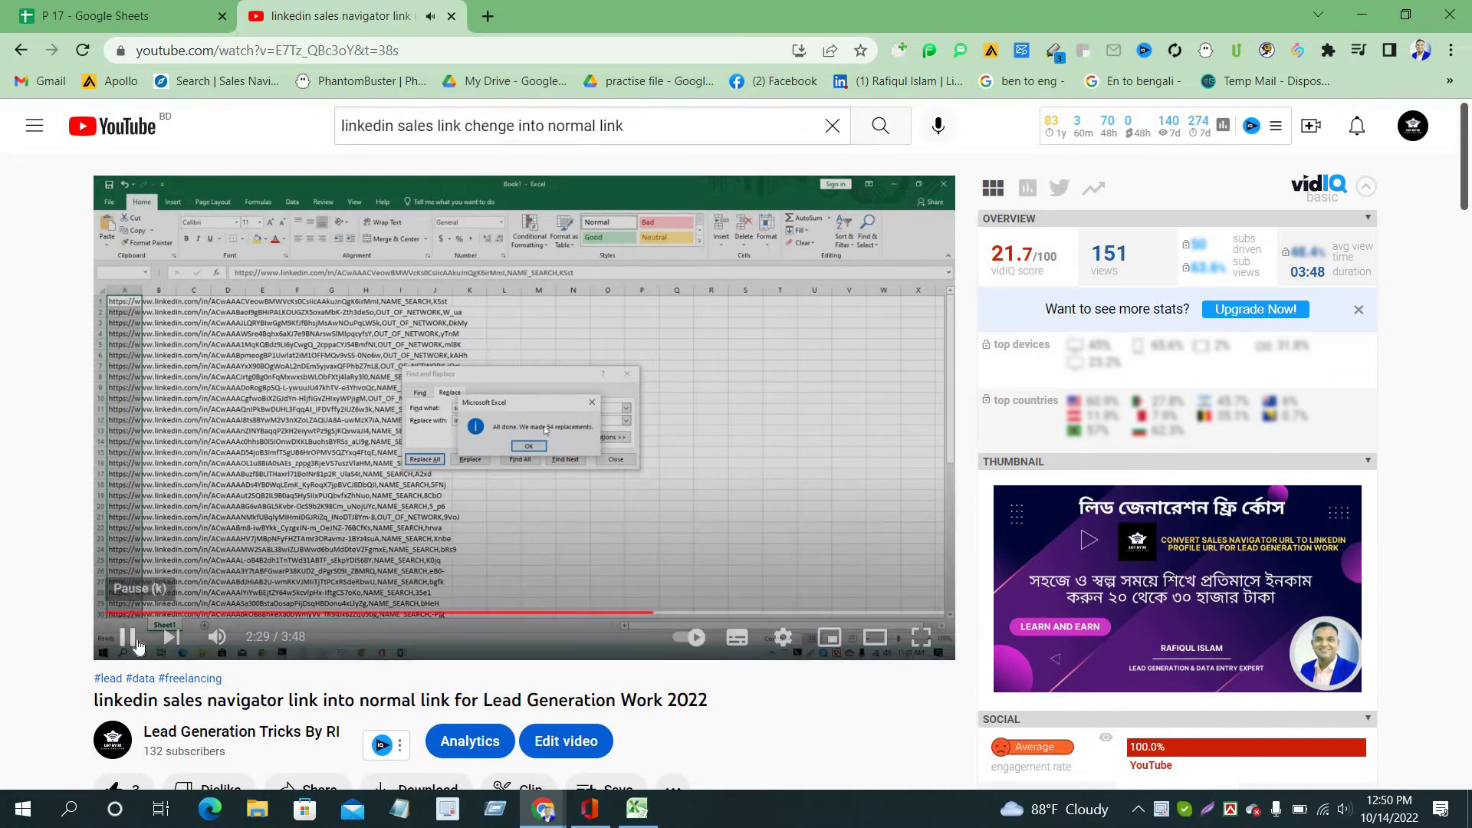
# Step: Pause the video and rewind it to 2:24, where the Find and Replace entries are shown
pyautogui.click(140, 646)
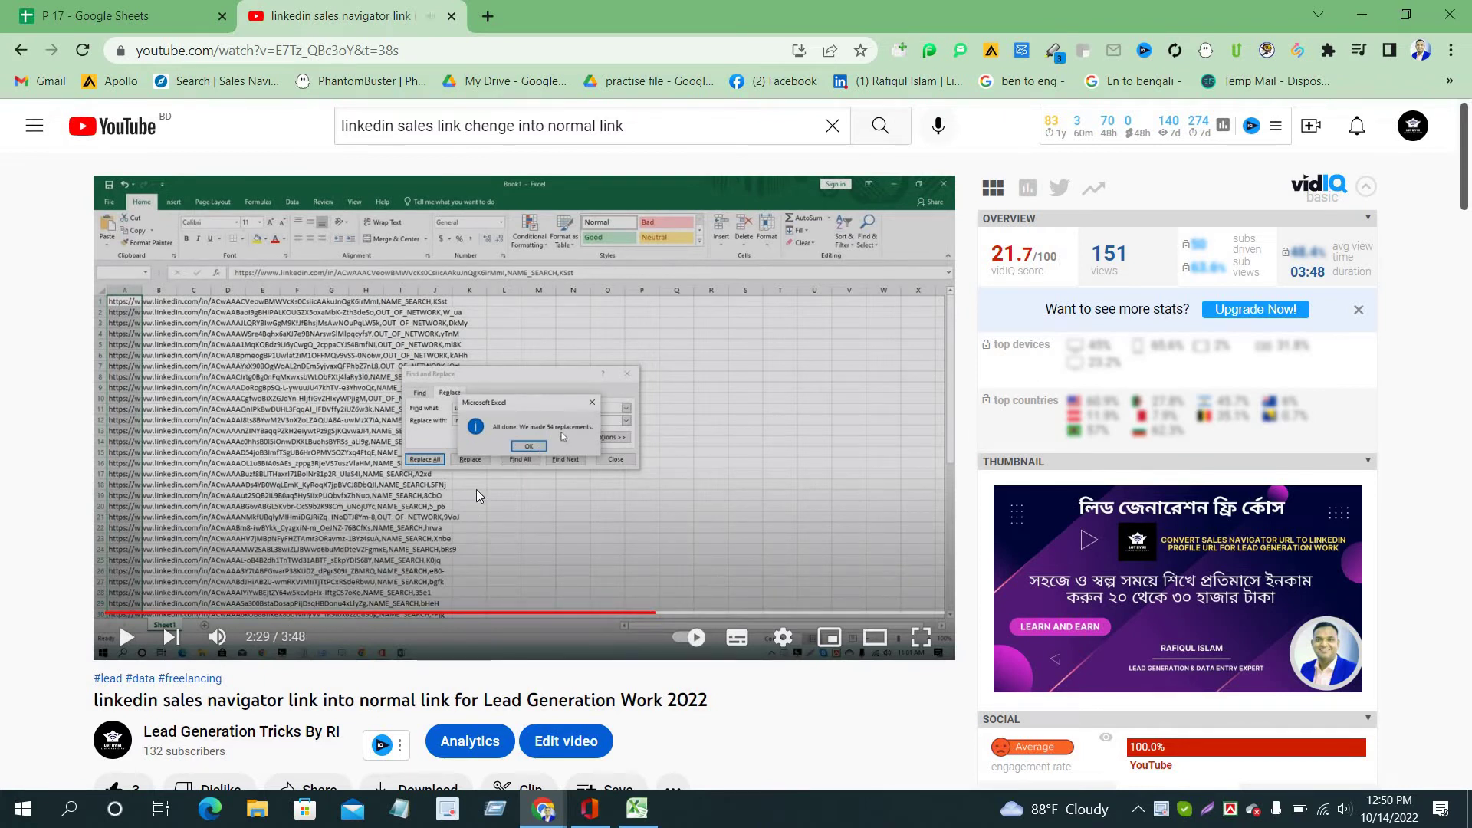
pyautogui.click(648, 616)
pyautogui.click(634, 615)
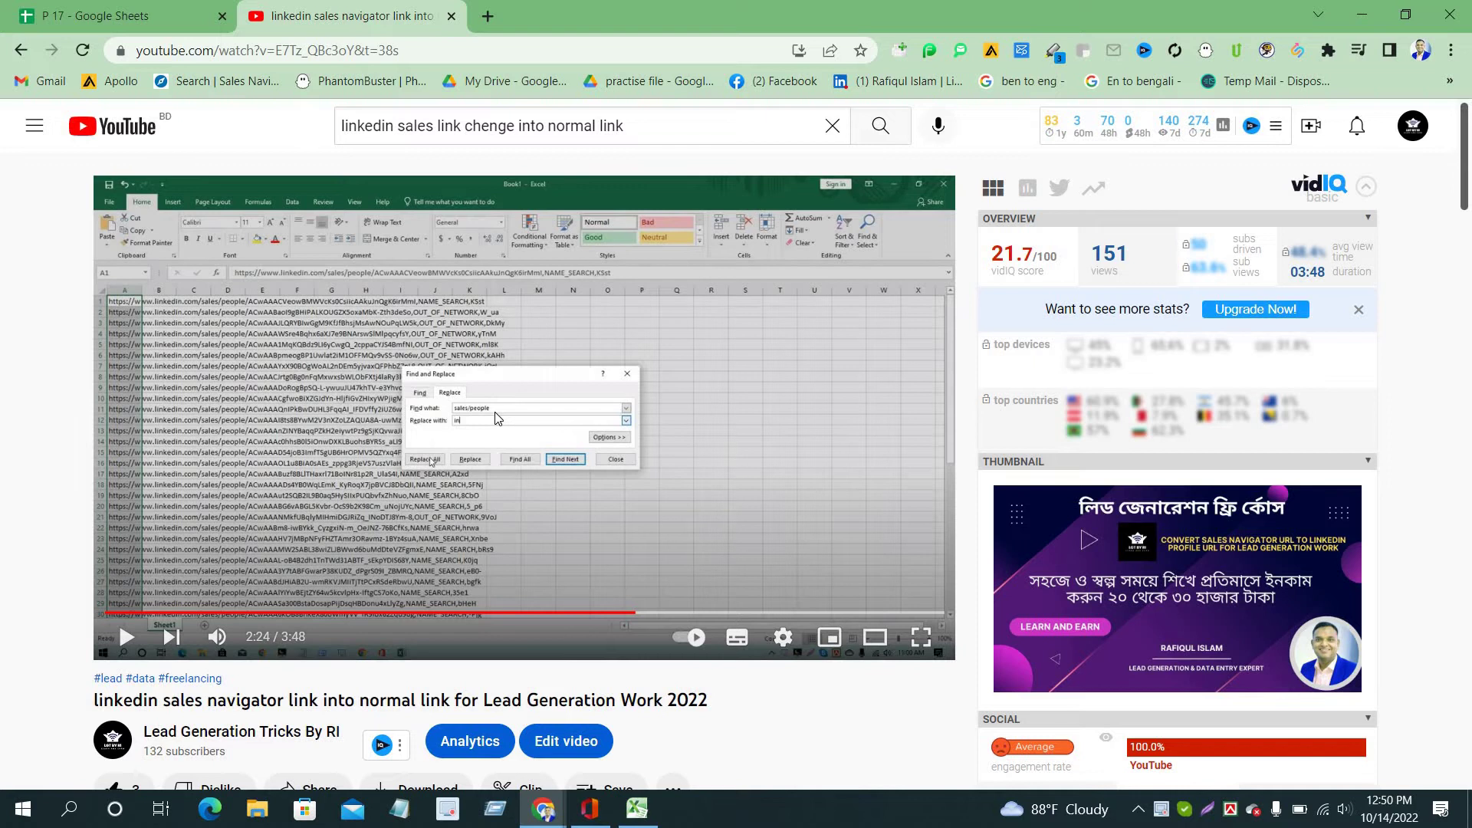
# Step: Return to the P 17 spreadsheet and highlight the sales/lead part of the URL in cell A2
pyautogui.click(157, 14)
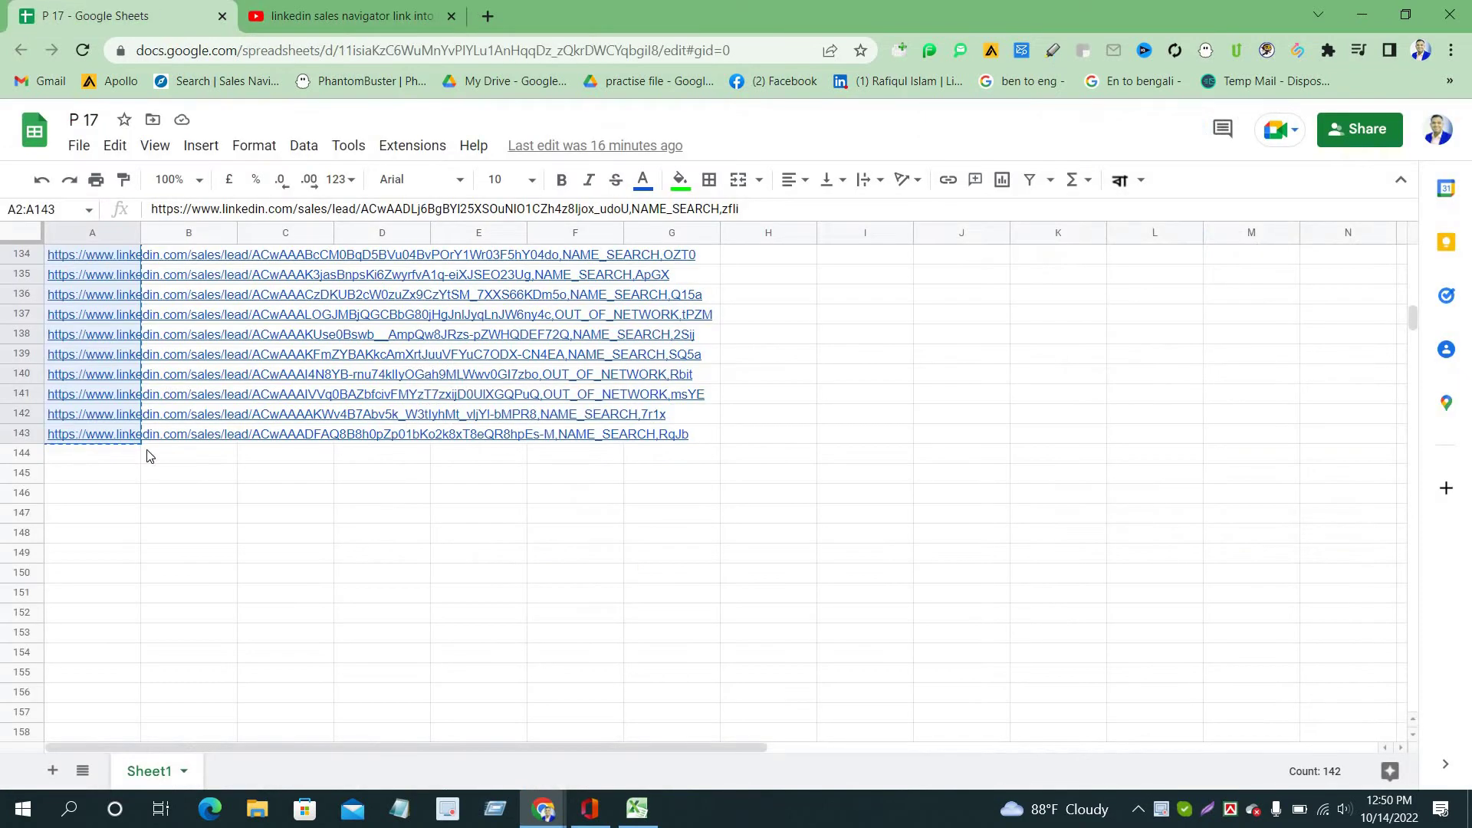
pyautogui.scroll(20, 191, 539)
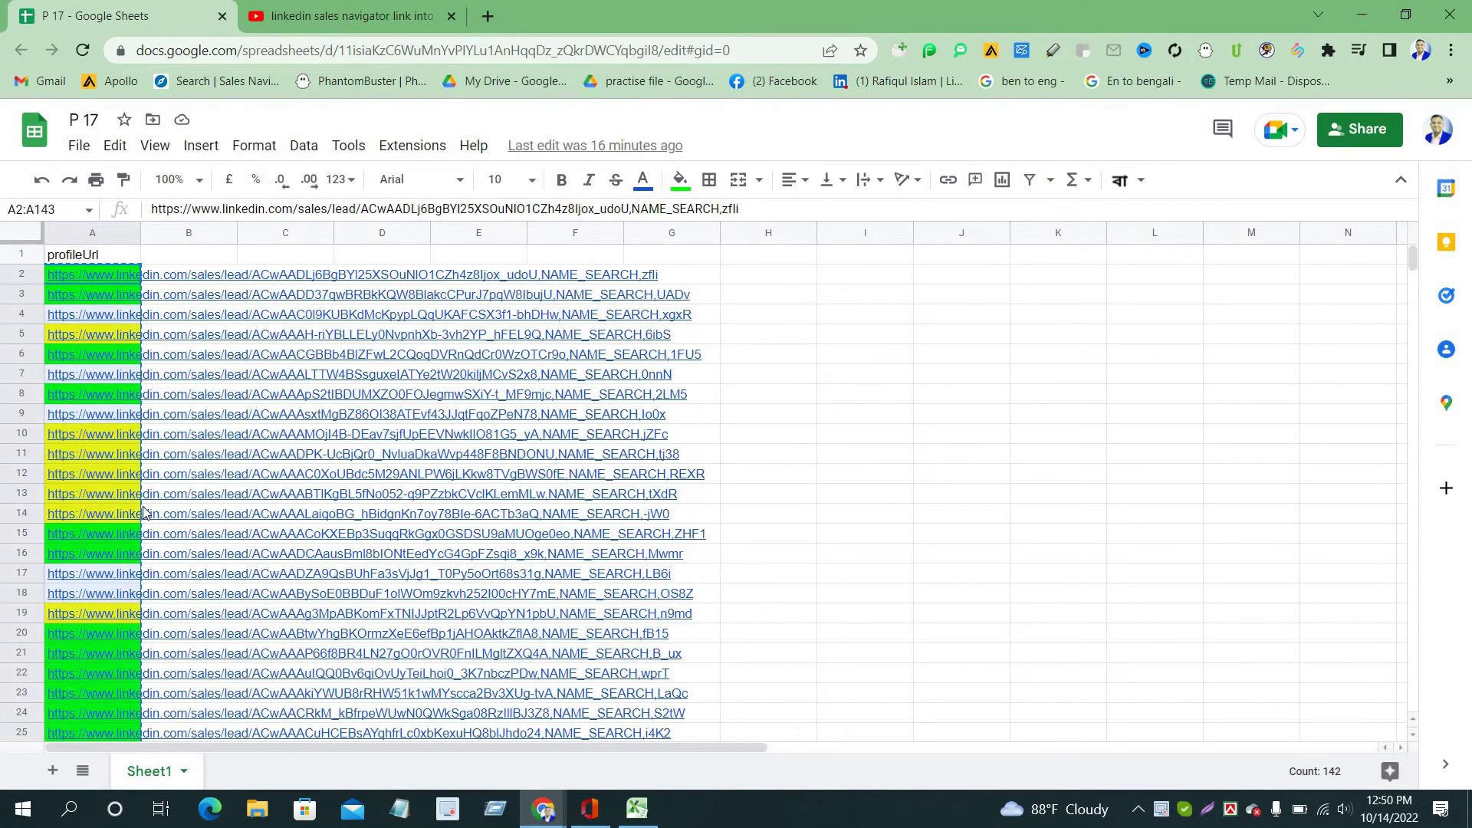
pyautogui.click(125, 278)
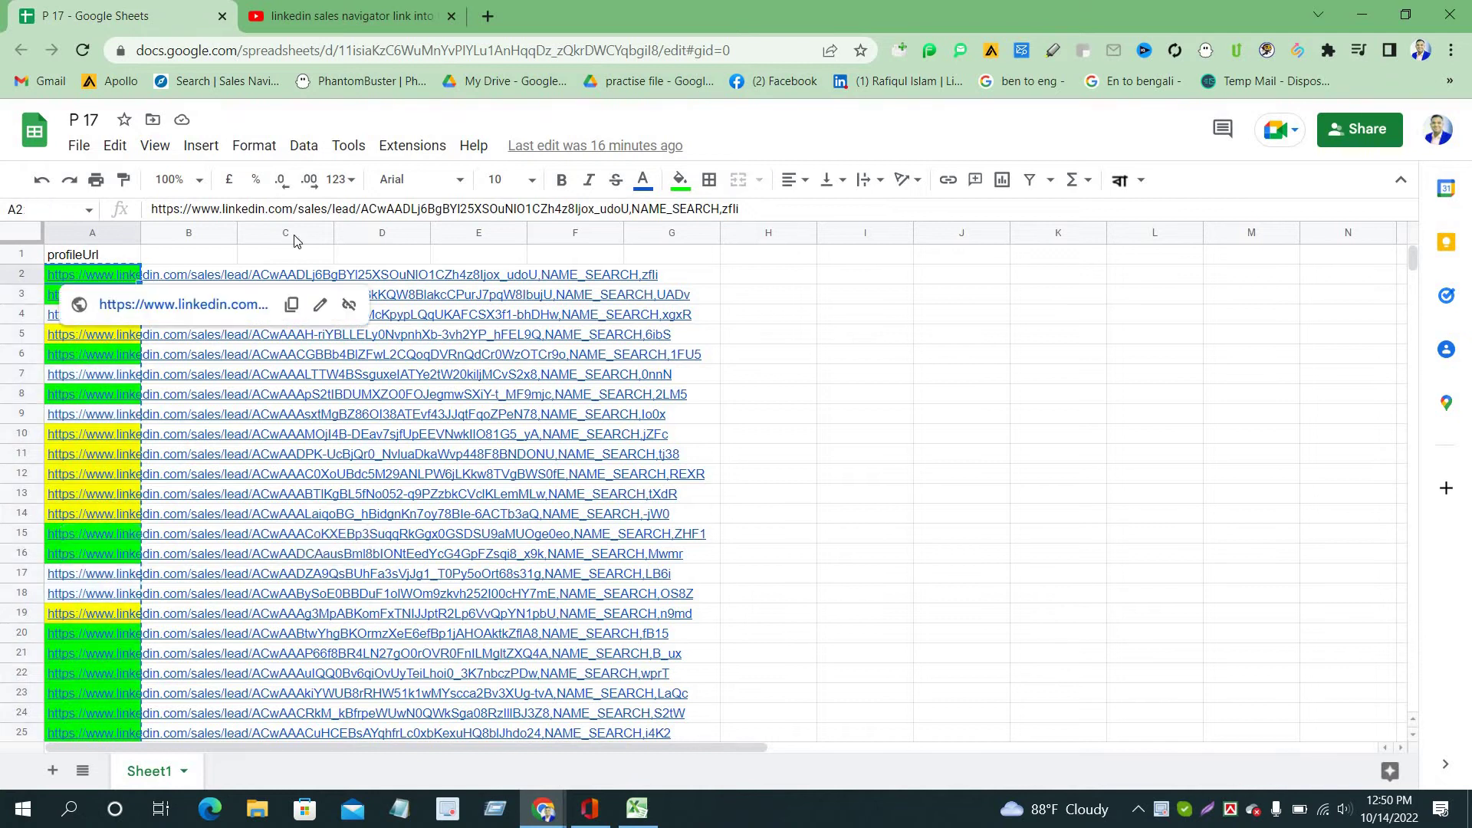
pyautogui.moveTo(304, 209); pyautogui.dragTo(355, 210)
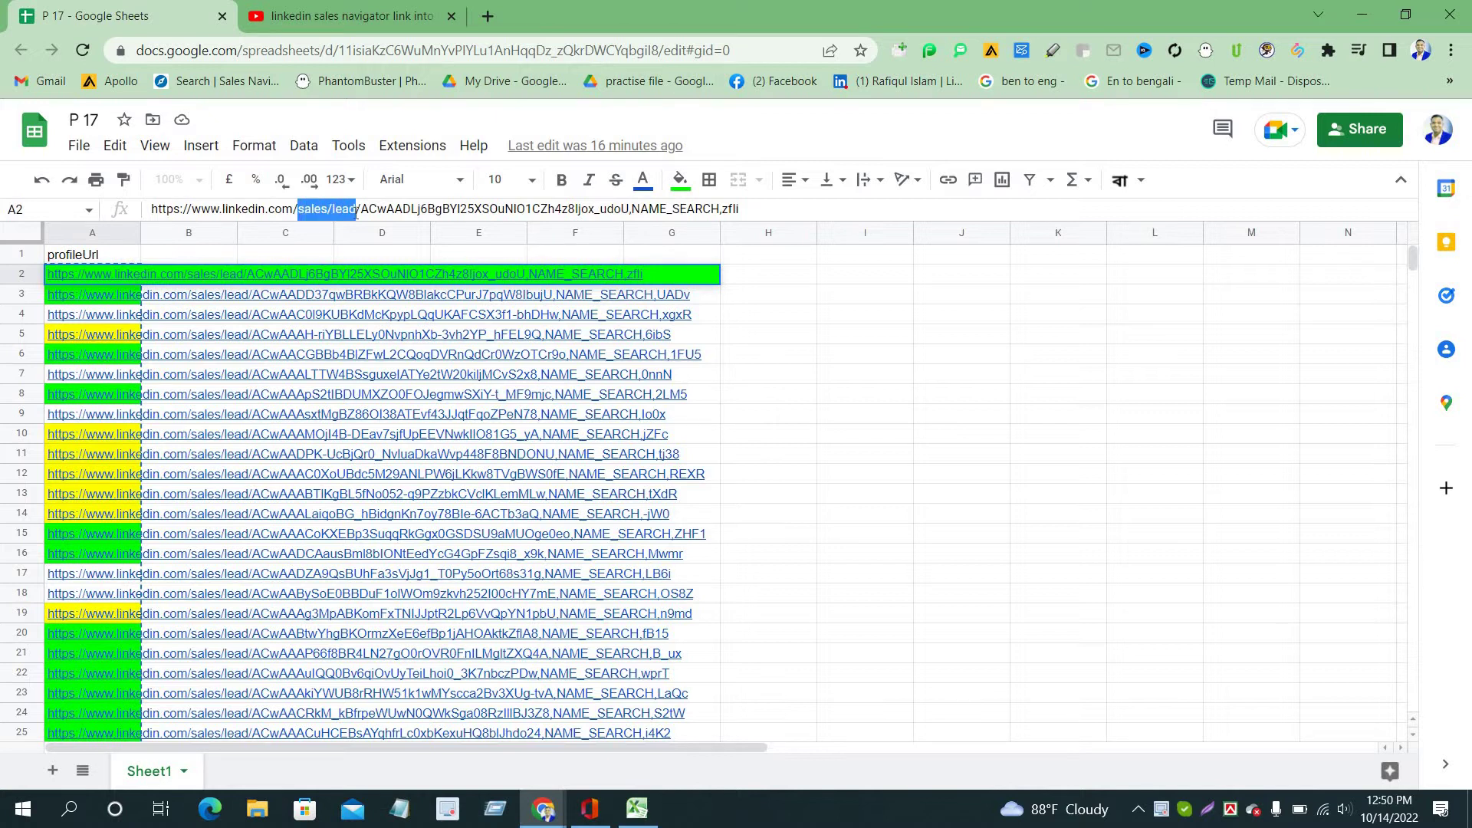
# Step: Switch back to the Excel workbook, replace every "sales/lead" in the URLs with "in", and close Find and Replace
pyautogui.click(589, 809)
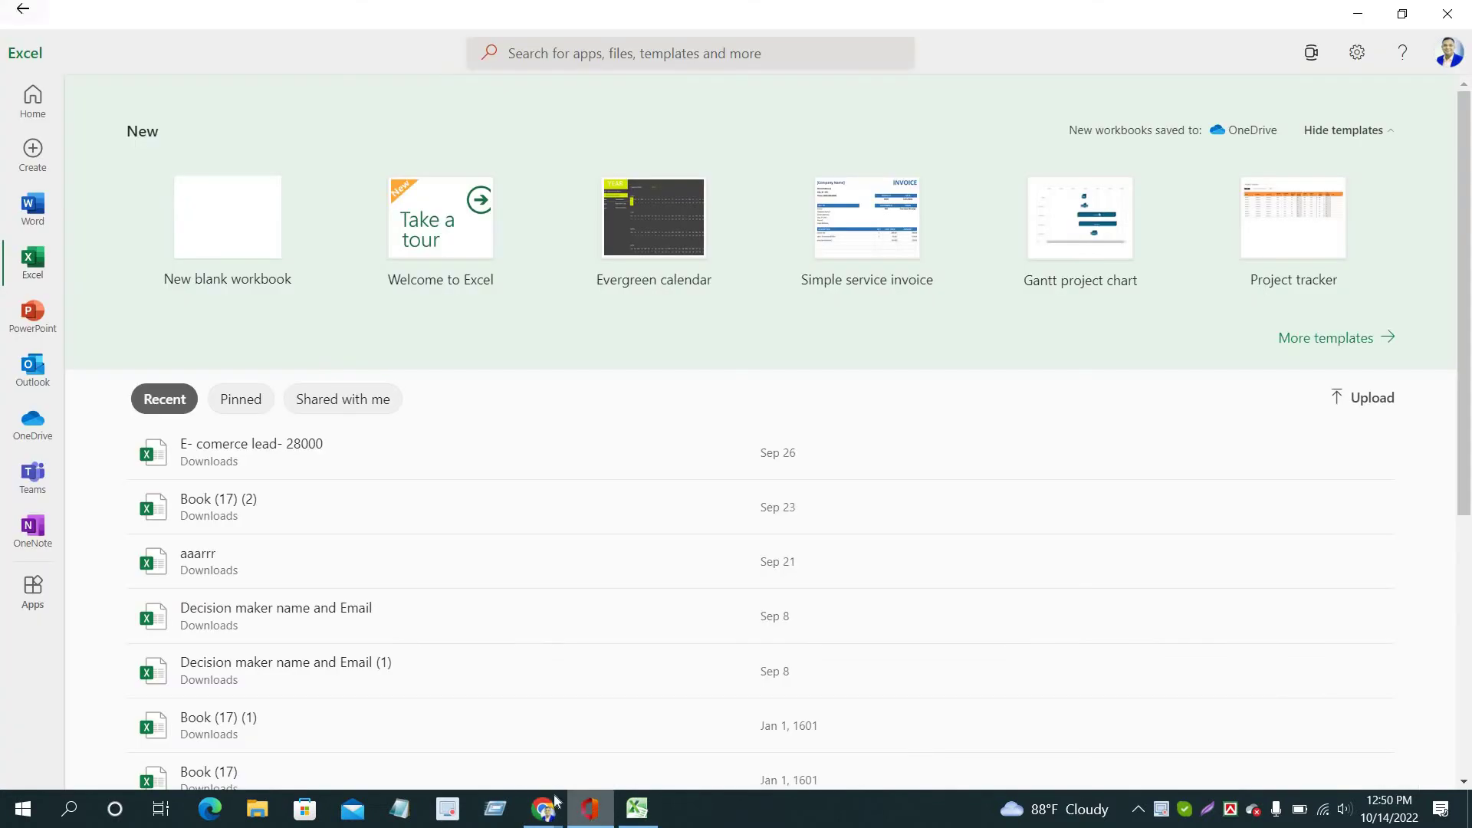
pyautogui.click(637, 809)
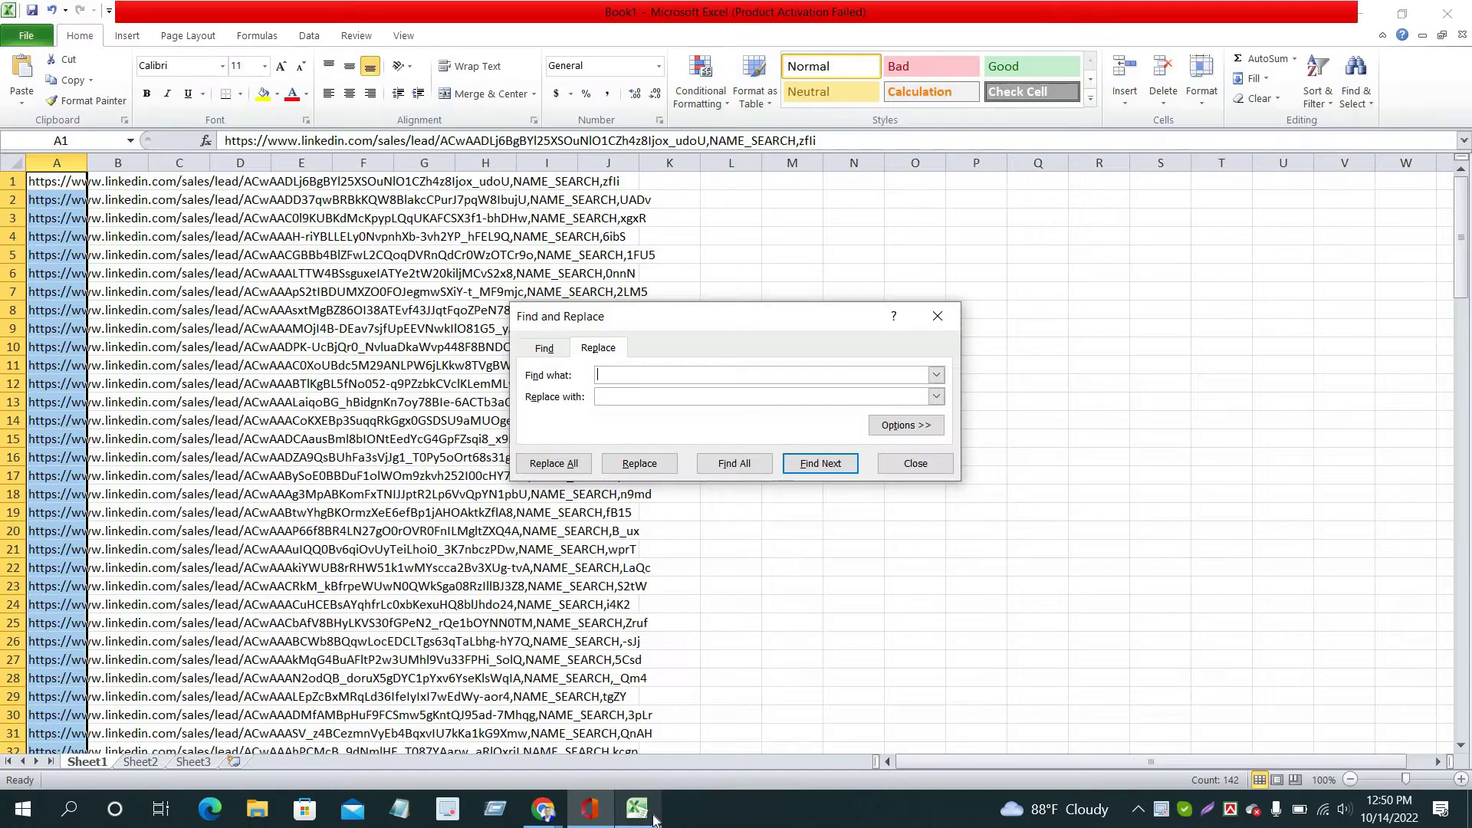
pyautogui.moveTo(680, 317); pyautogui.dragTo(861, 273)
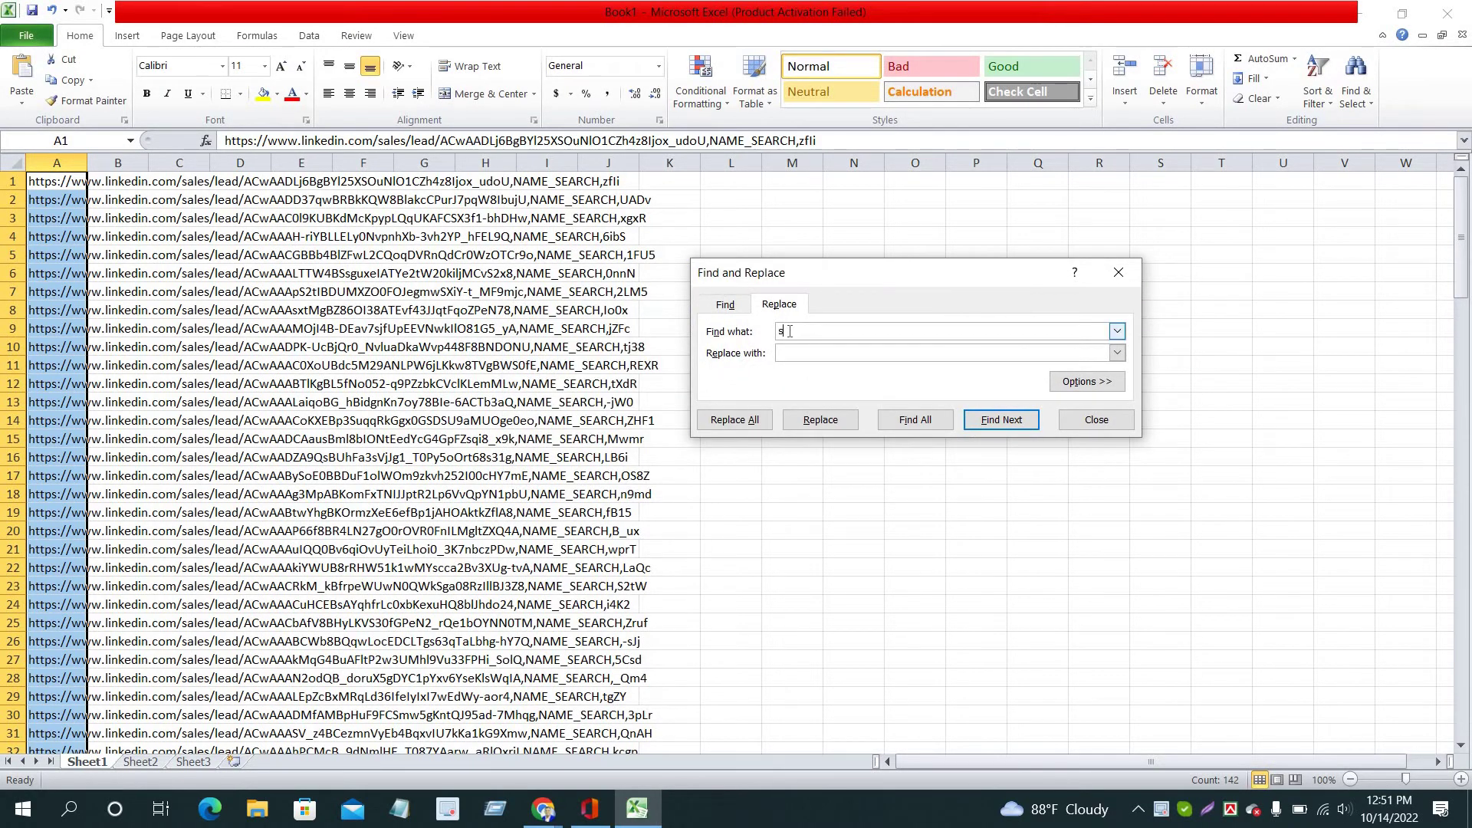
pyautogui.write('s/lead')
pyautogui.click(735, 423)
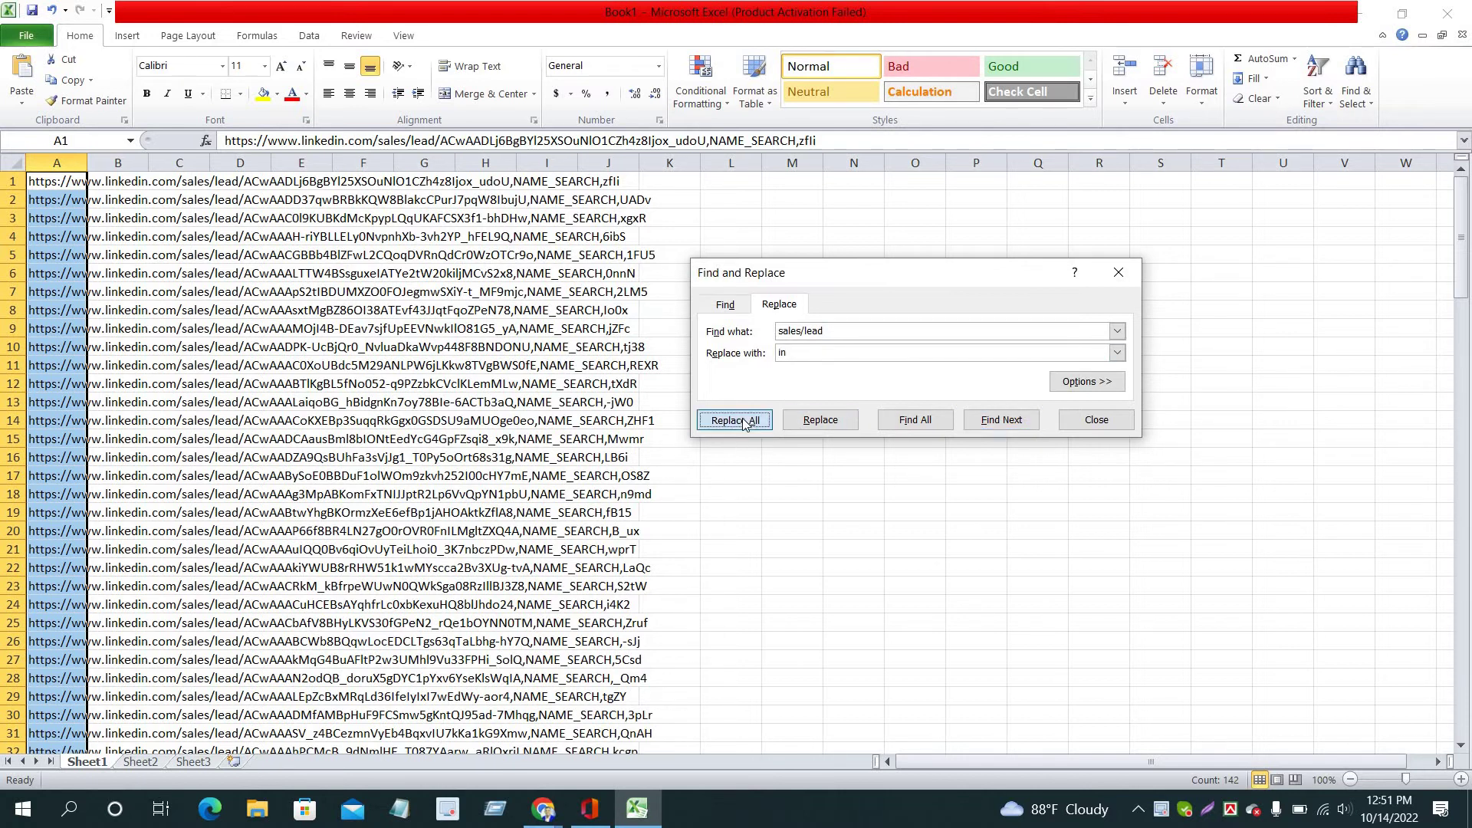
pyautogui.click(737, 454)
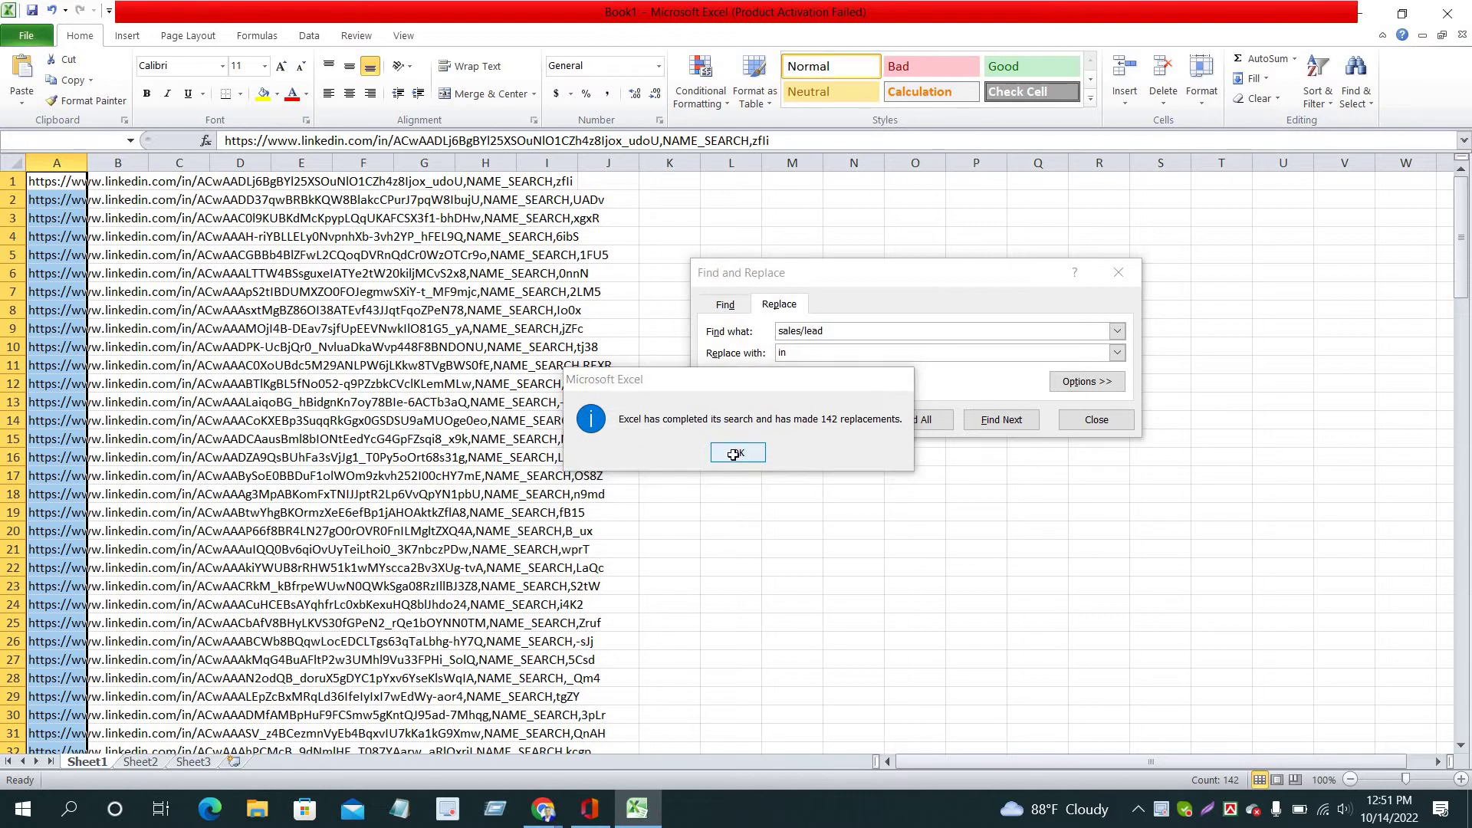
pyautogui.click(1117, 419)
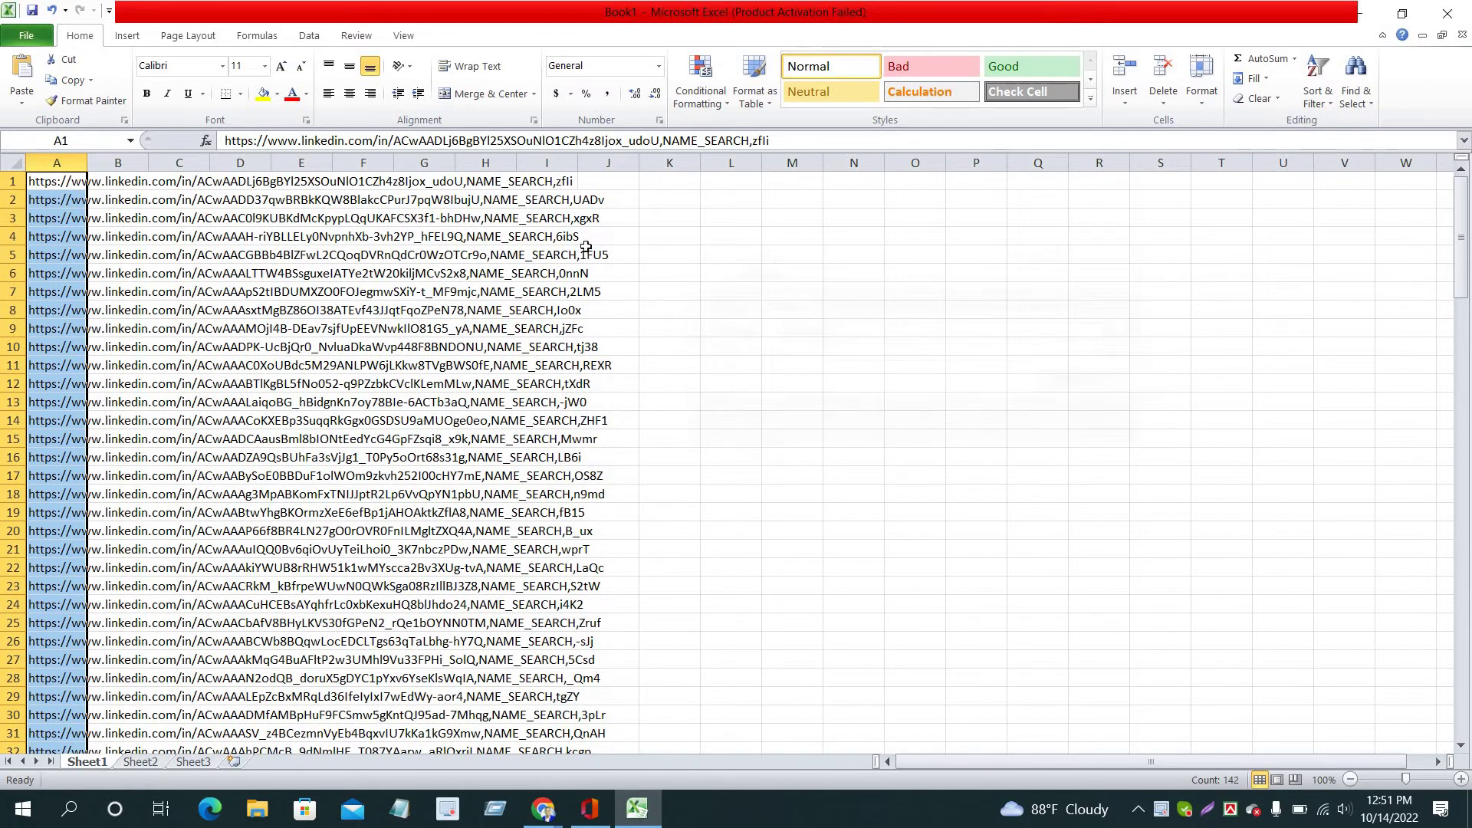
# Step: Split column A at the commas with Text to Columns as delimited data, and check the cleaned link in cell A2
pyautogui.click(301, 40)
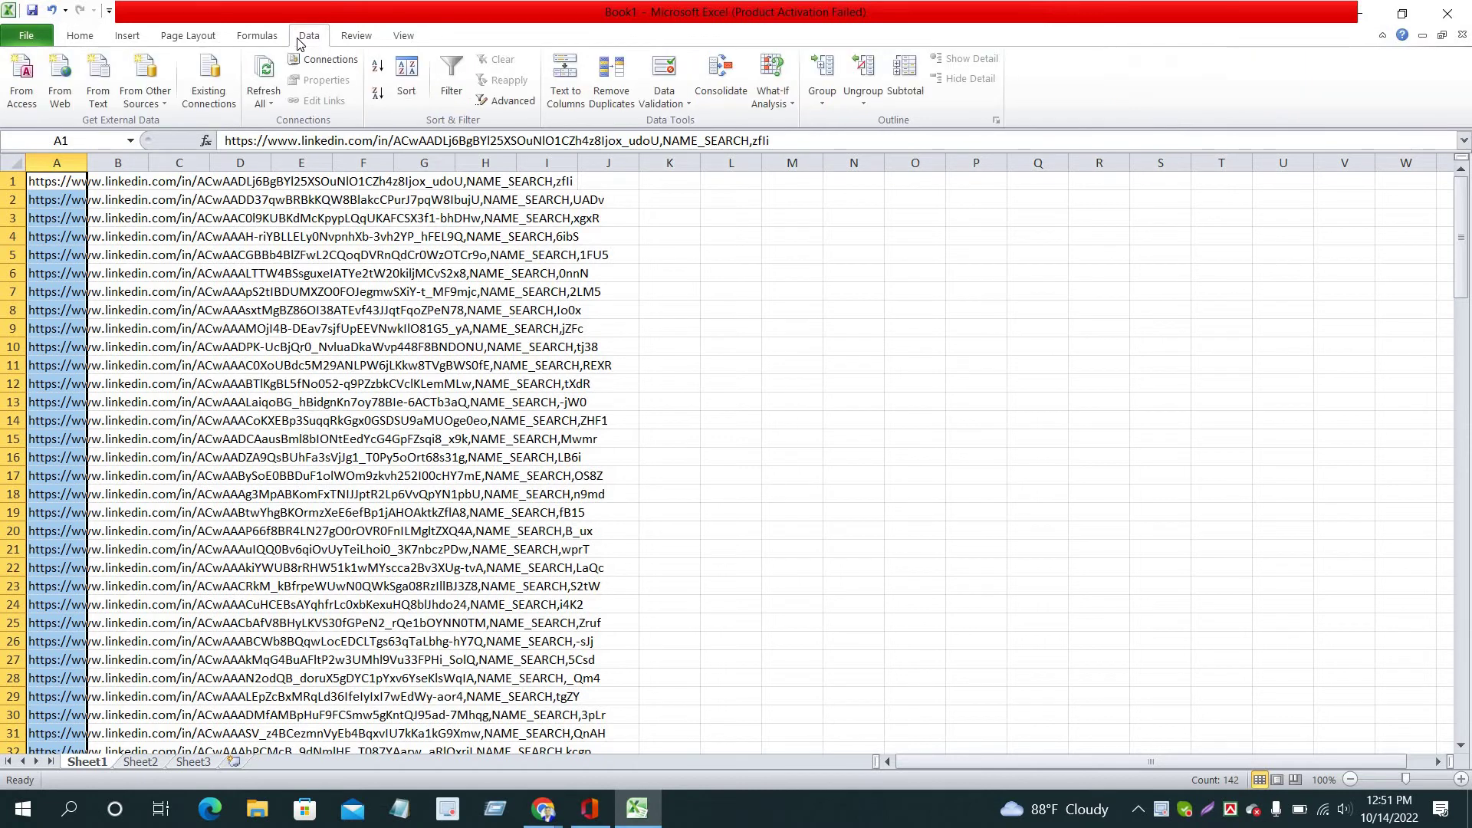
pyautogui.click(564, 84)
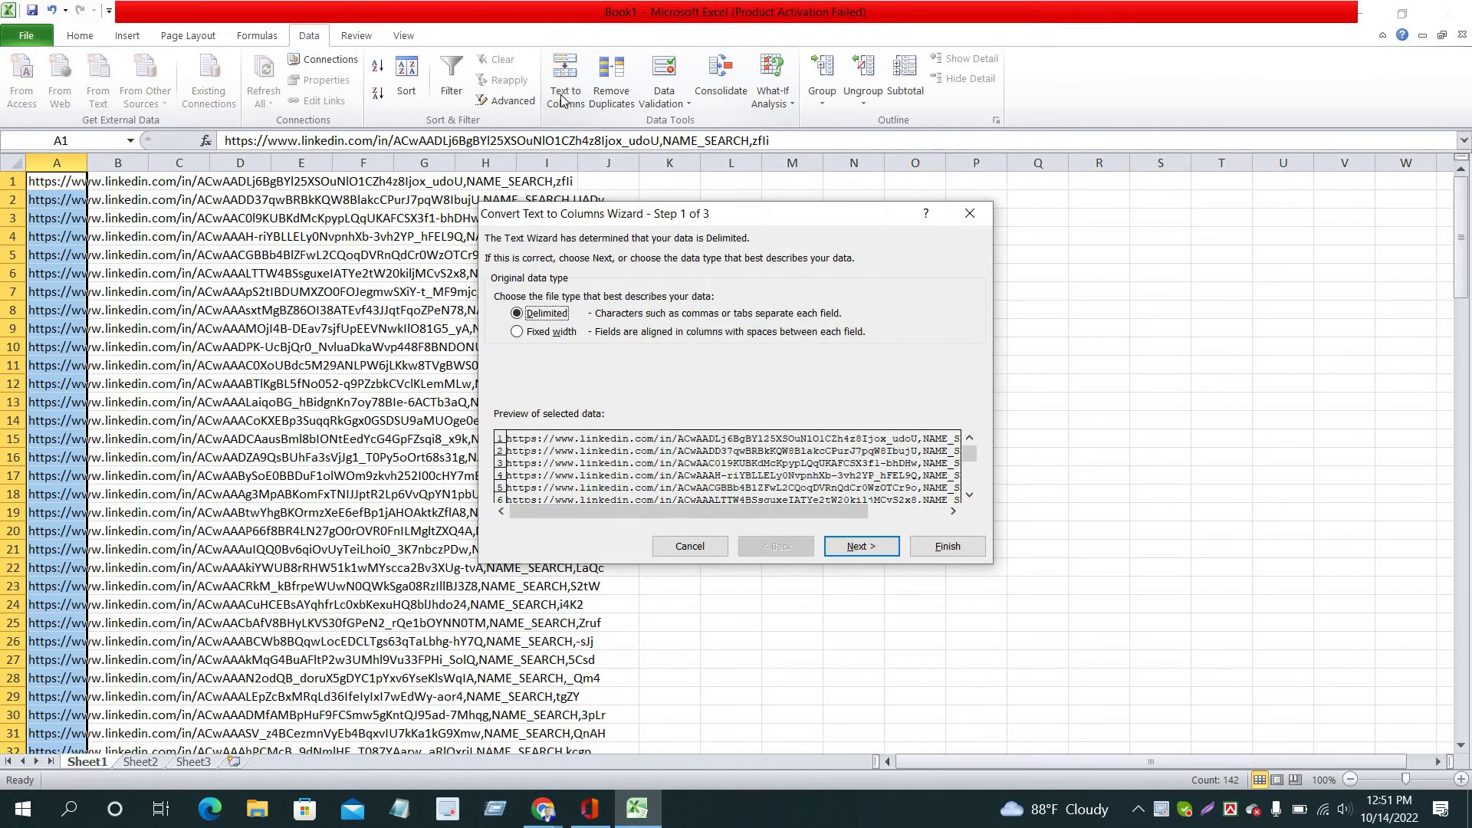
pyautogui.click(863, 549)
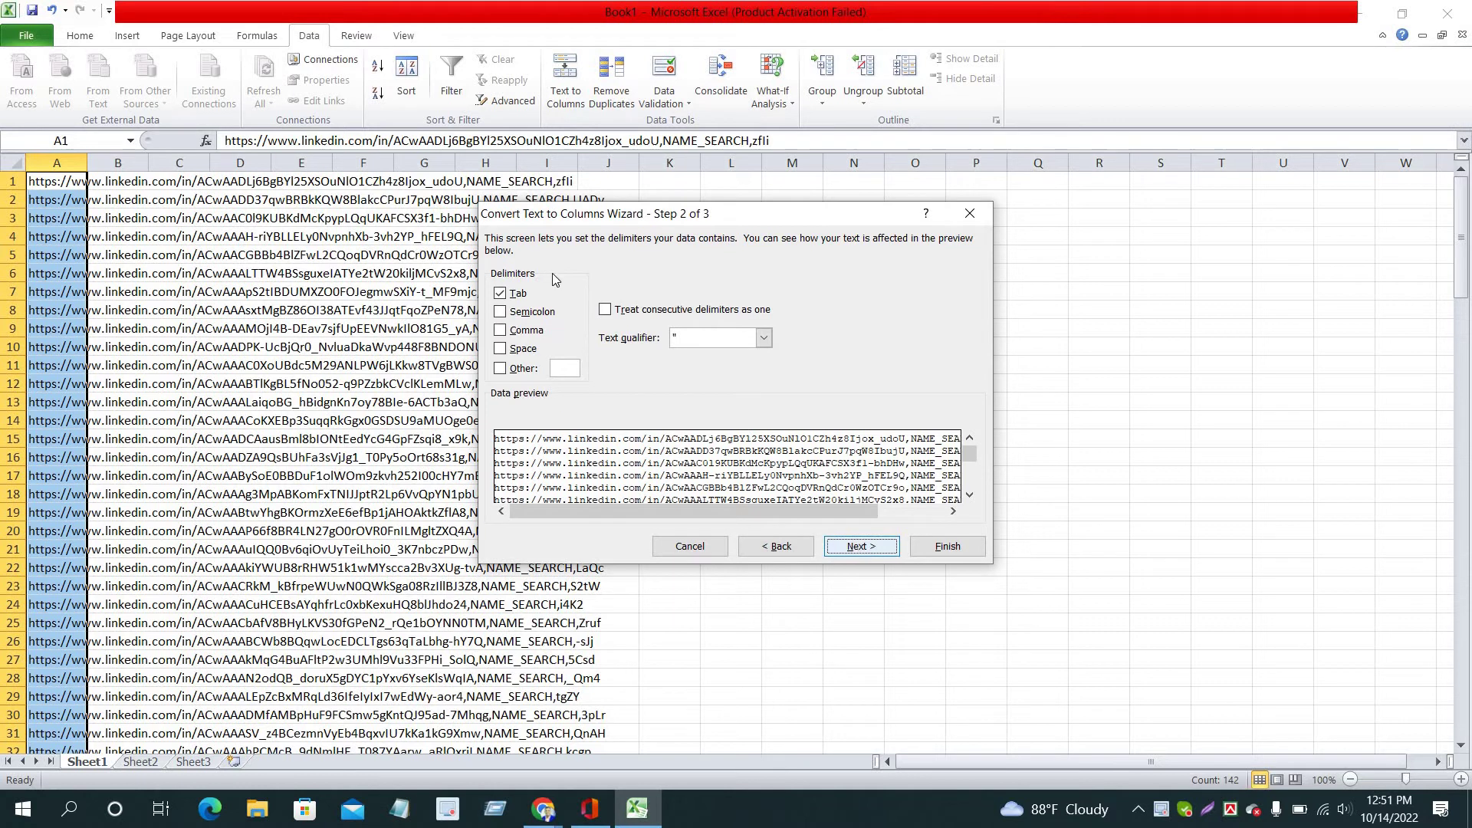
pyautogui.click(499, 329)
pyautogui.click(880, 547)
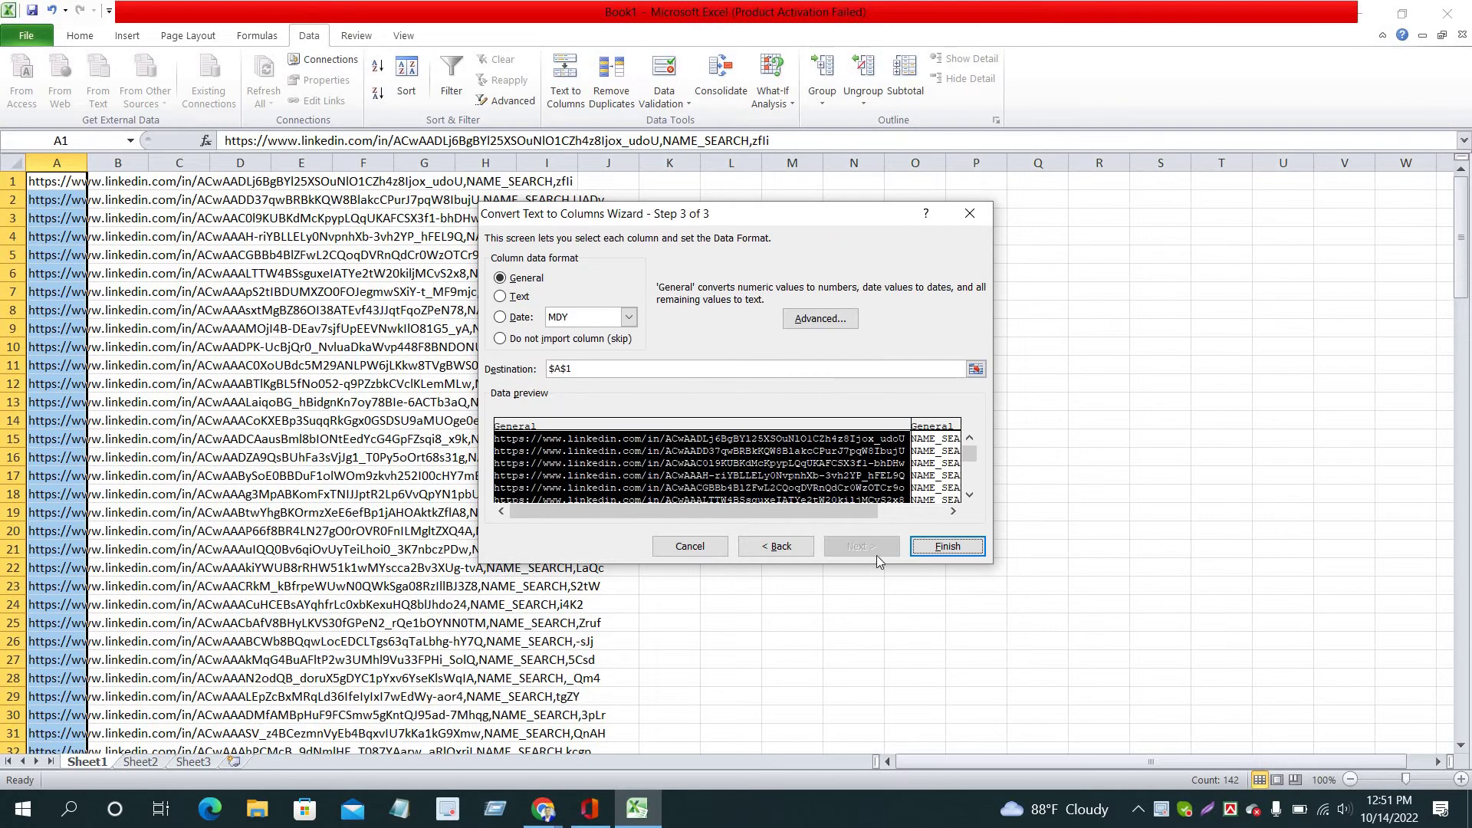
pyautogui.click(967, 553)
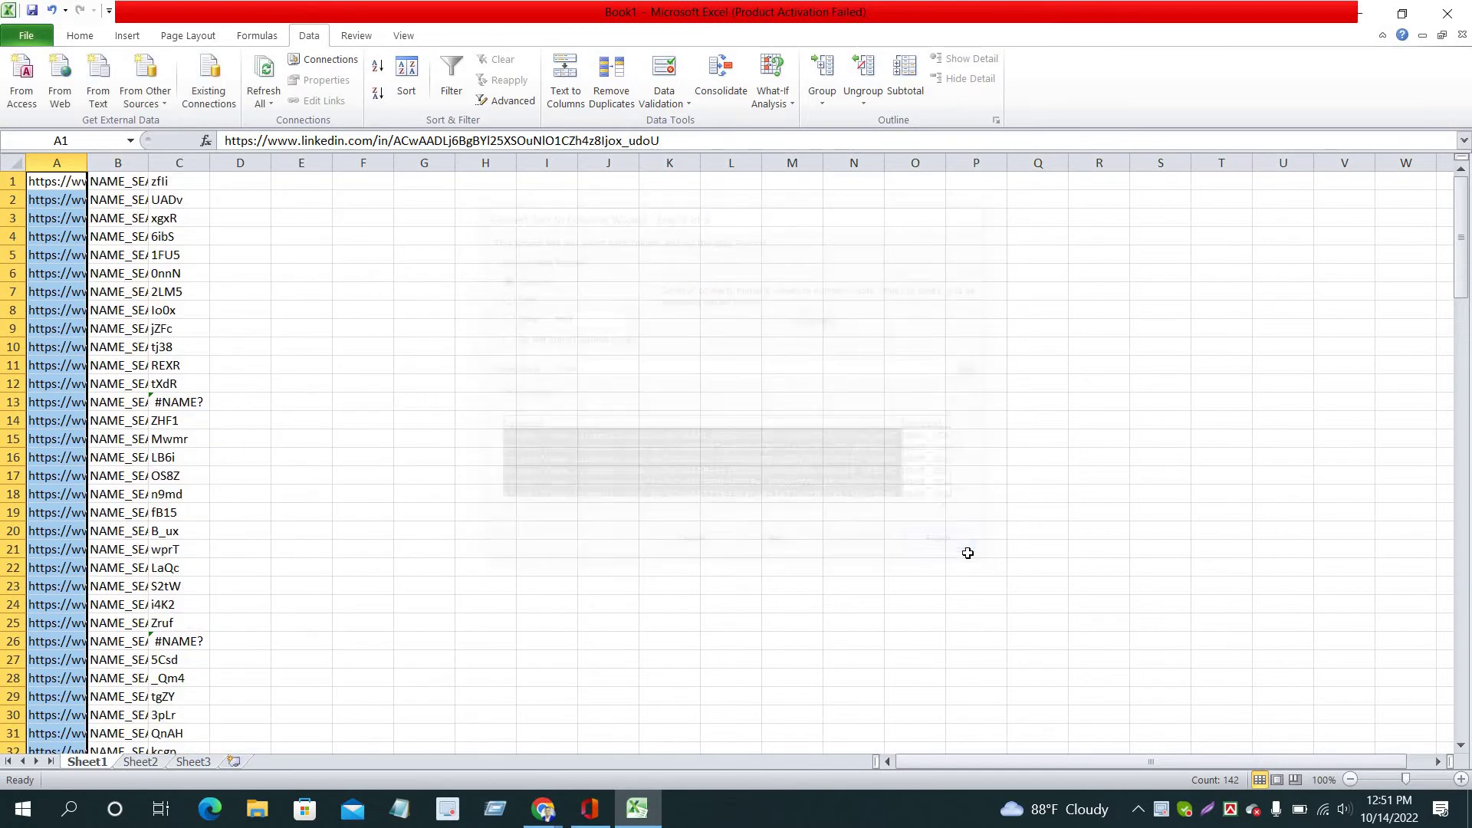
pyautogui.click(77, 235)
pyautogui.click(58, 213)
pyautogui.click(60, 201)
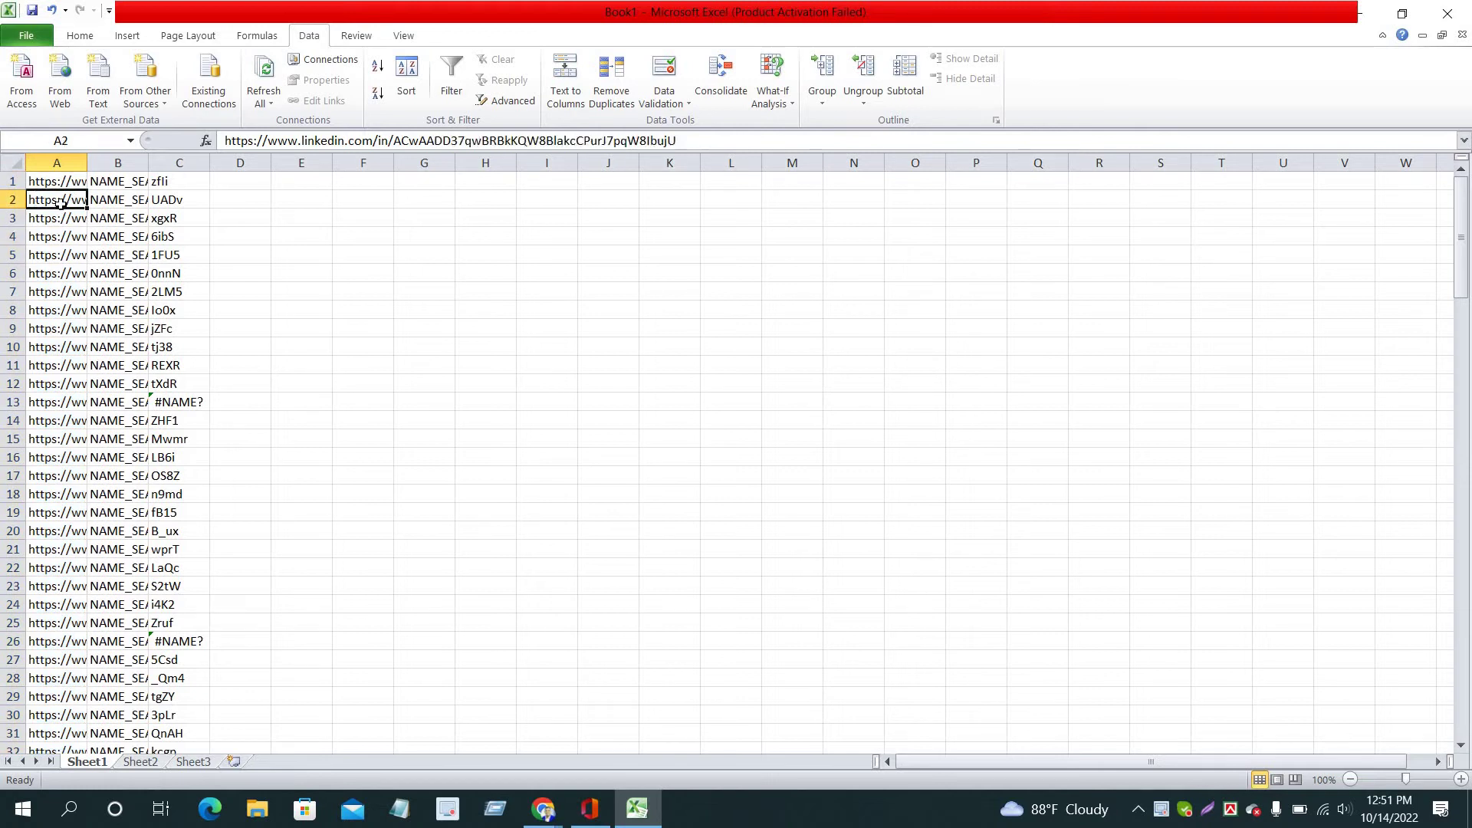
pyautogui.click(401, 312)
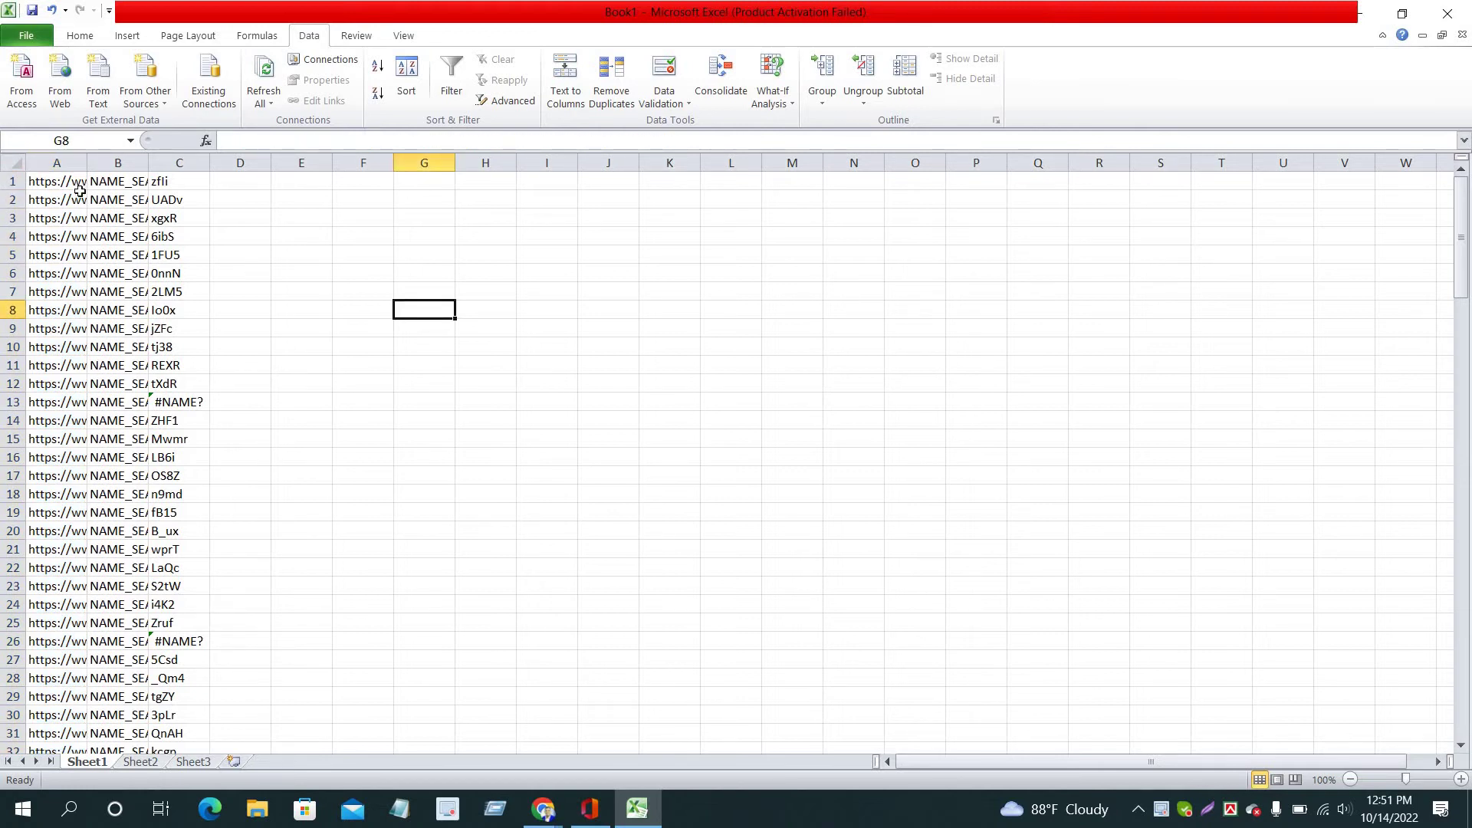
# Step: Copy the cleaned links in column A and paste them into column H of the P 17 spreadsheet in Google Sheets
pyautogui.click(63, 163)
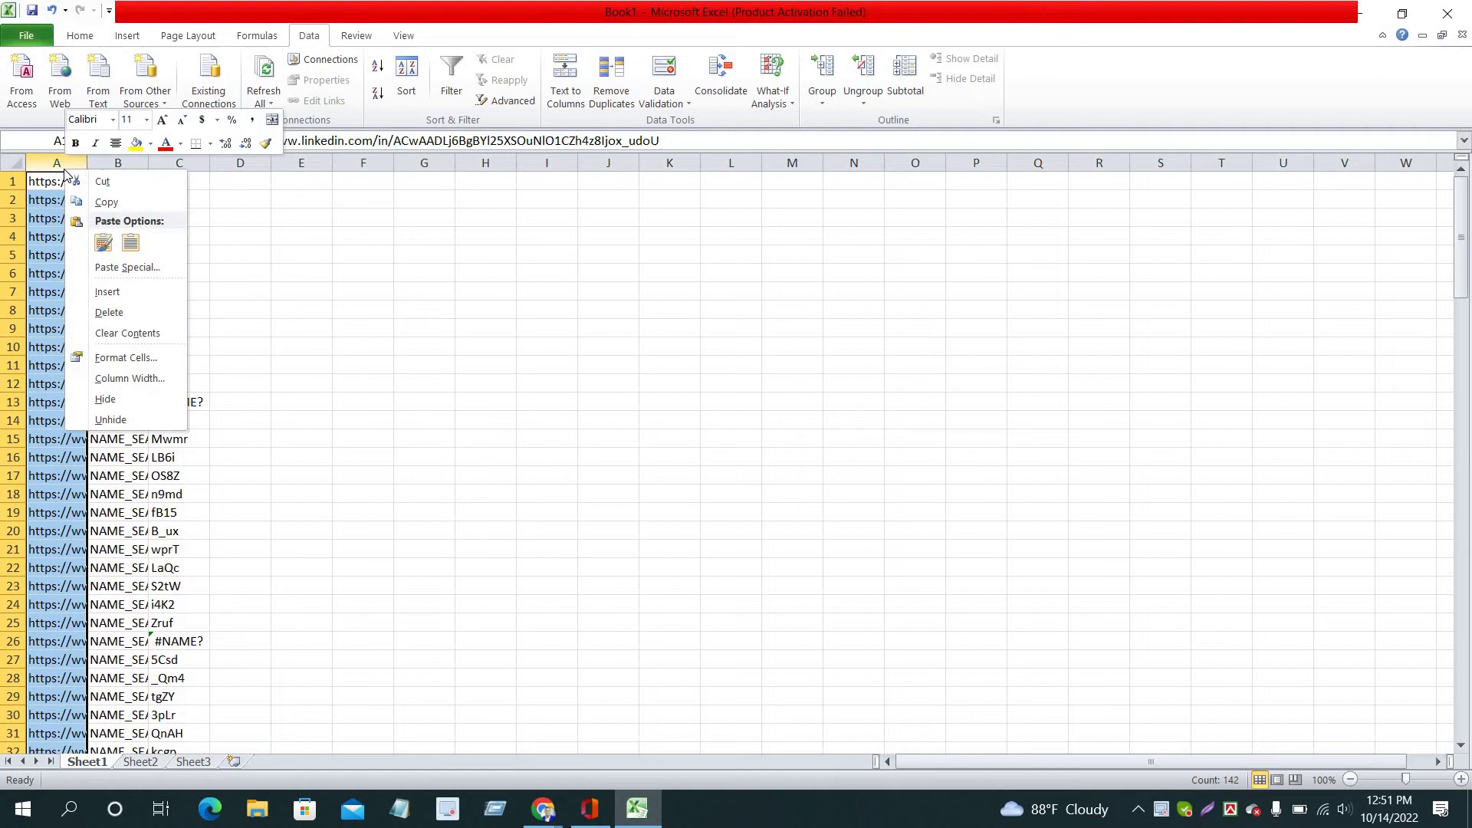
pyautogui.click(106, 201)
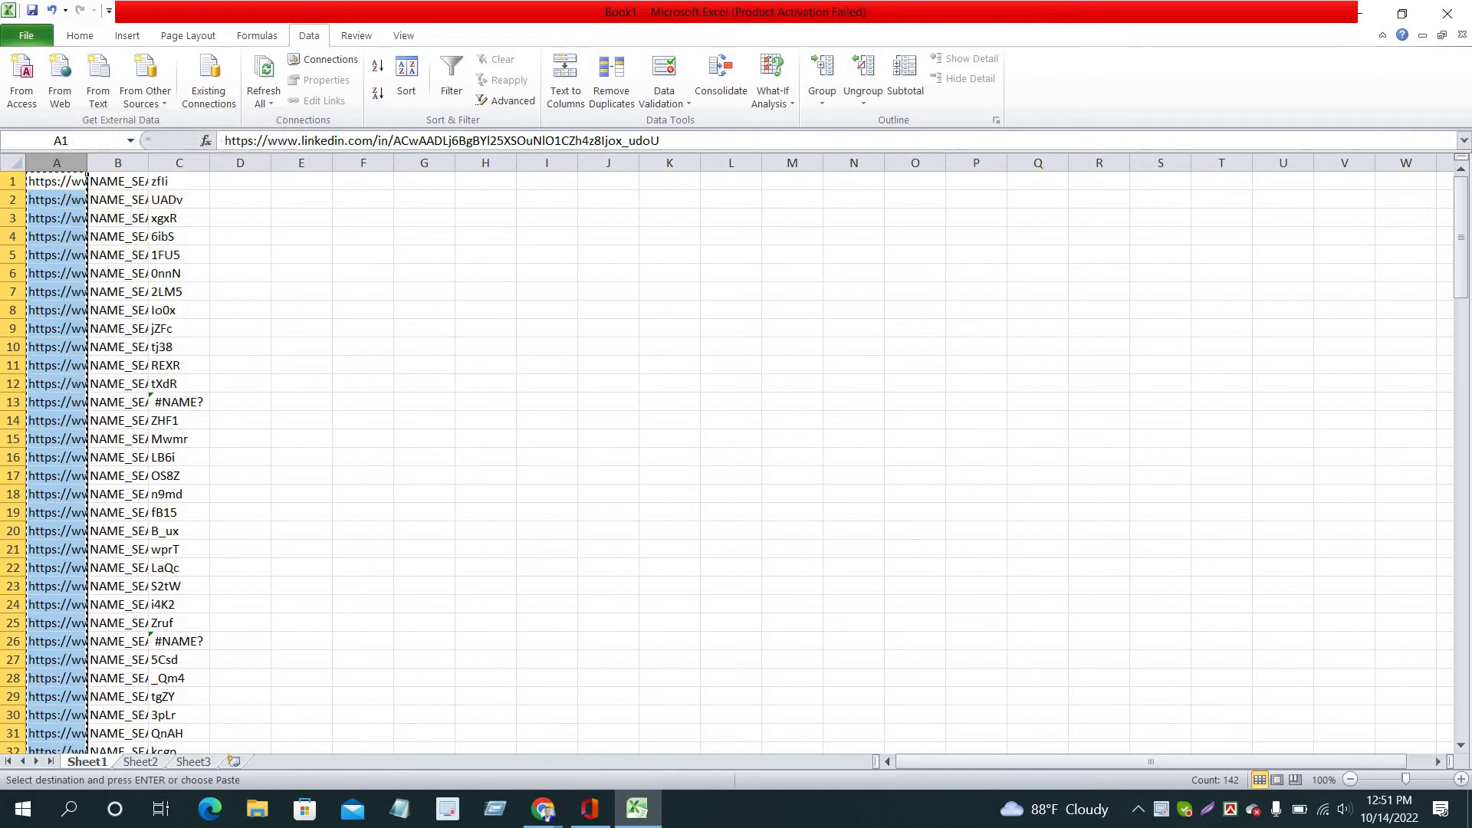
pyautogui.click(542, 809)
pyautogui.click(475, 759)
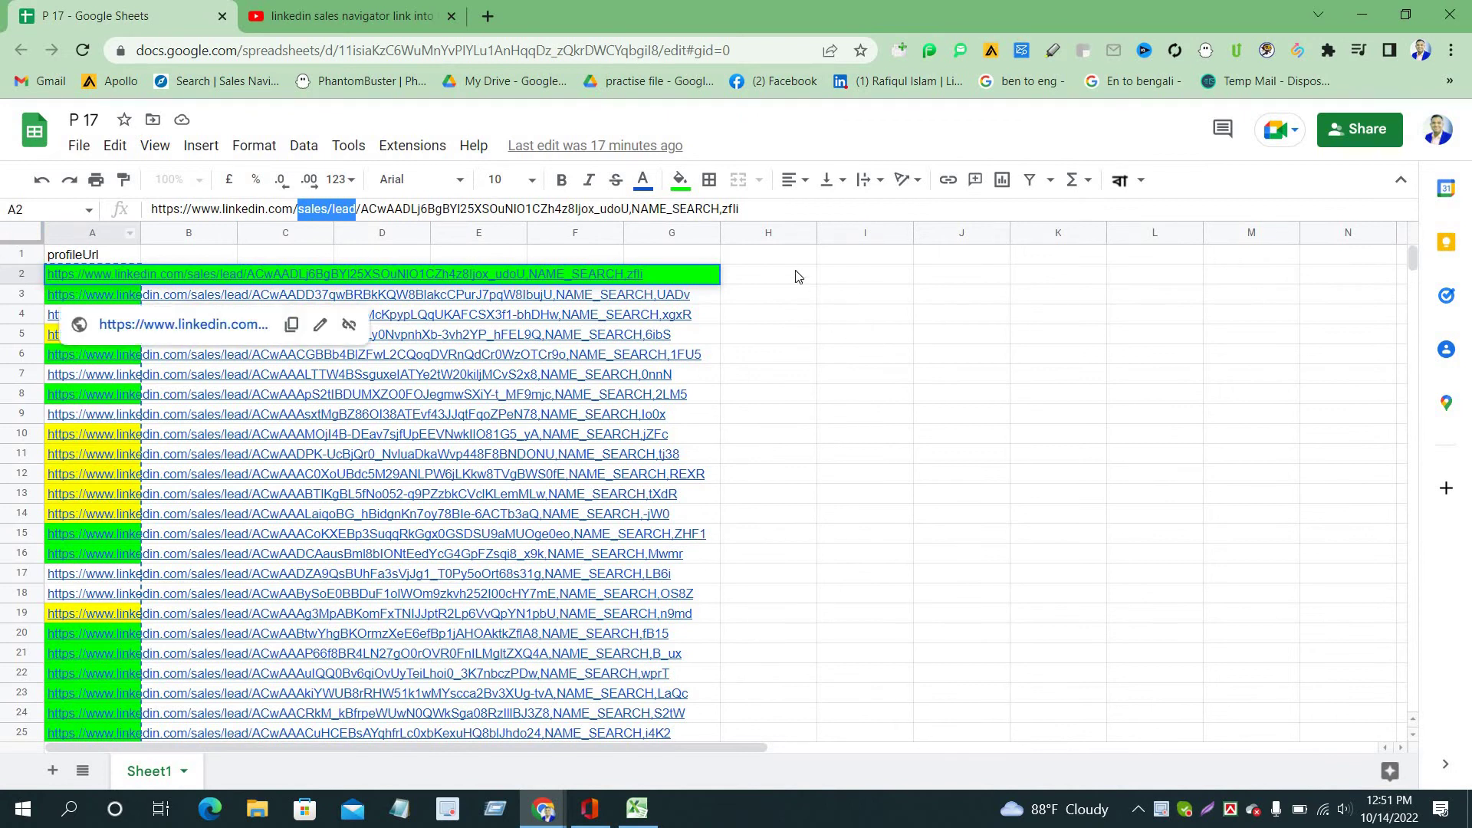
pyautogui.click(767, 233)
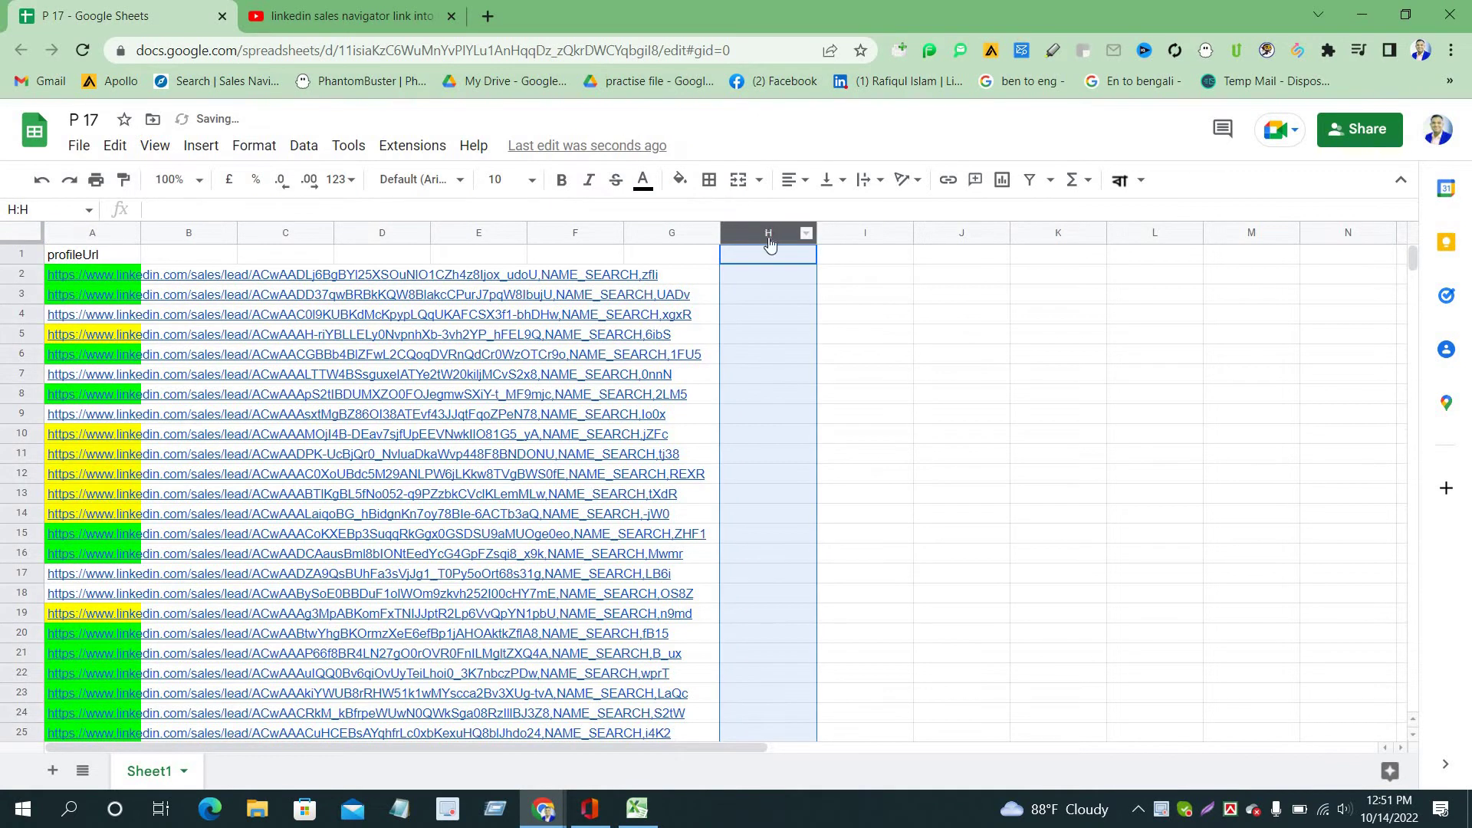
pyautogui.rightClick(767, 233)
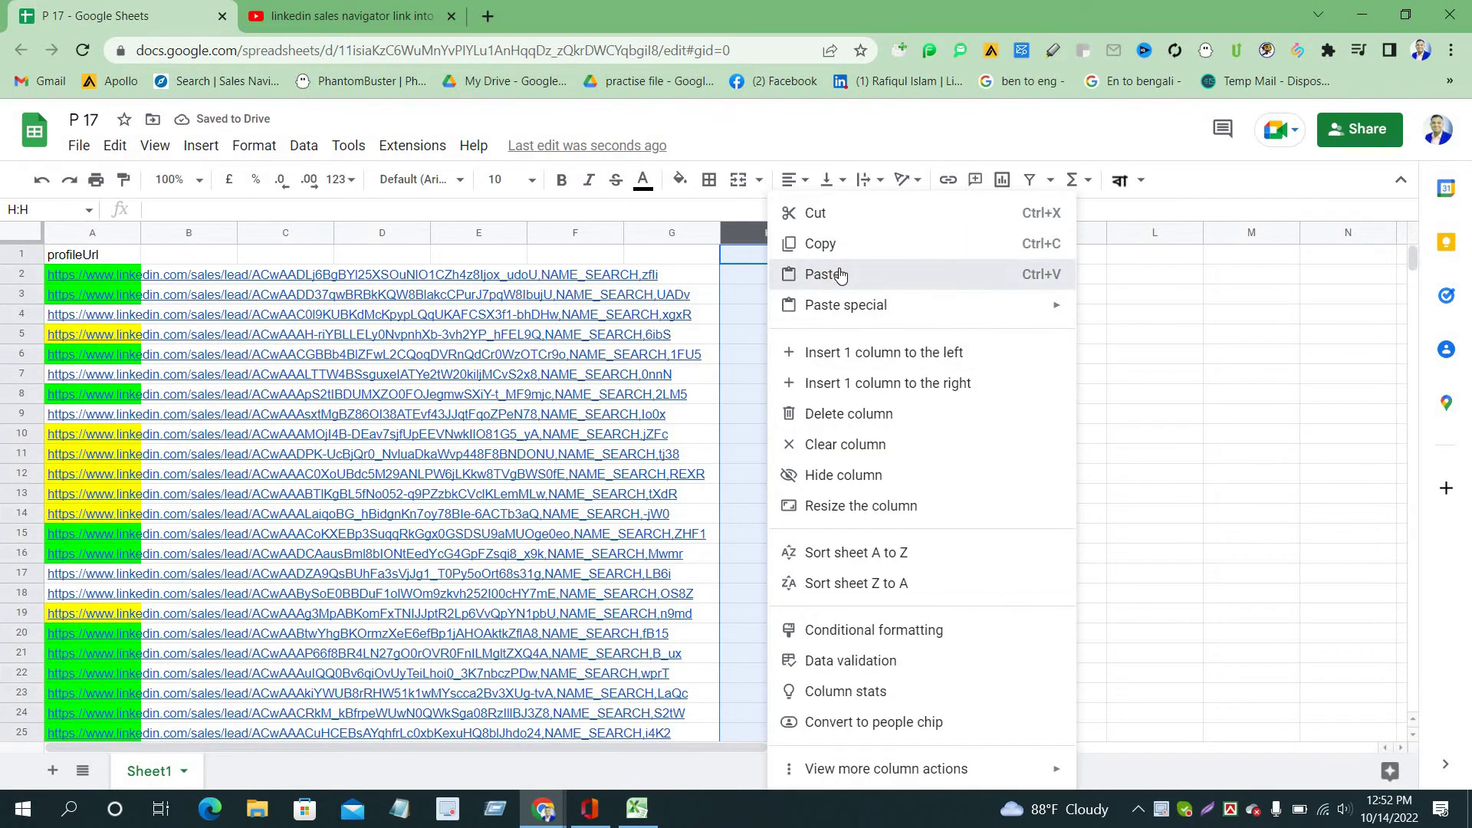
pyautogui.click(840, 274)
pyautogui.click(1353, 443)
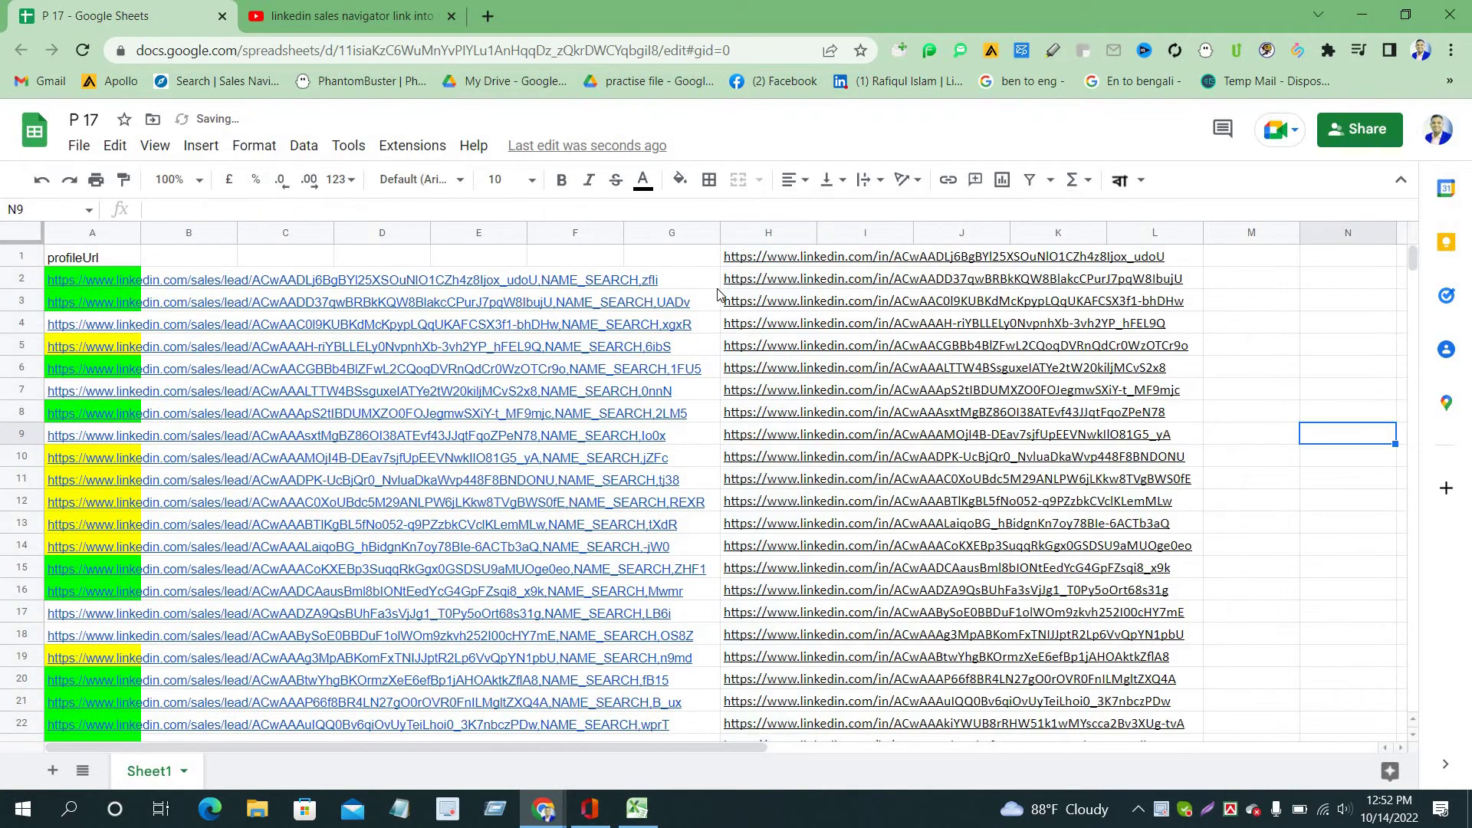
# Step: Open the converted LinkedIn link in cell H1 to test it, and return to the P 17 spreadsheet
pyautogui.click(794, 264)
pyautogui.click(815, 288)
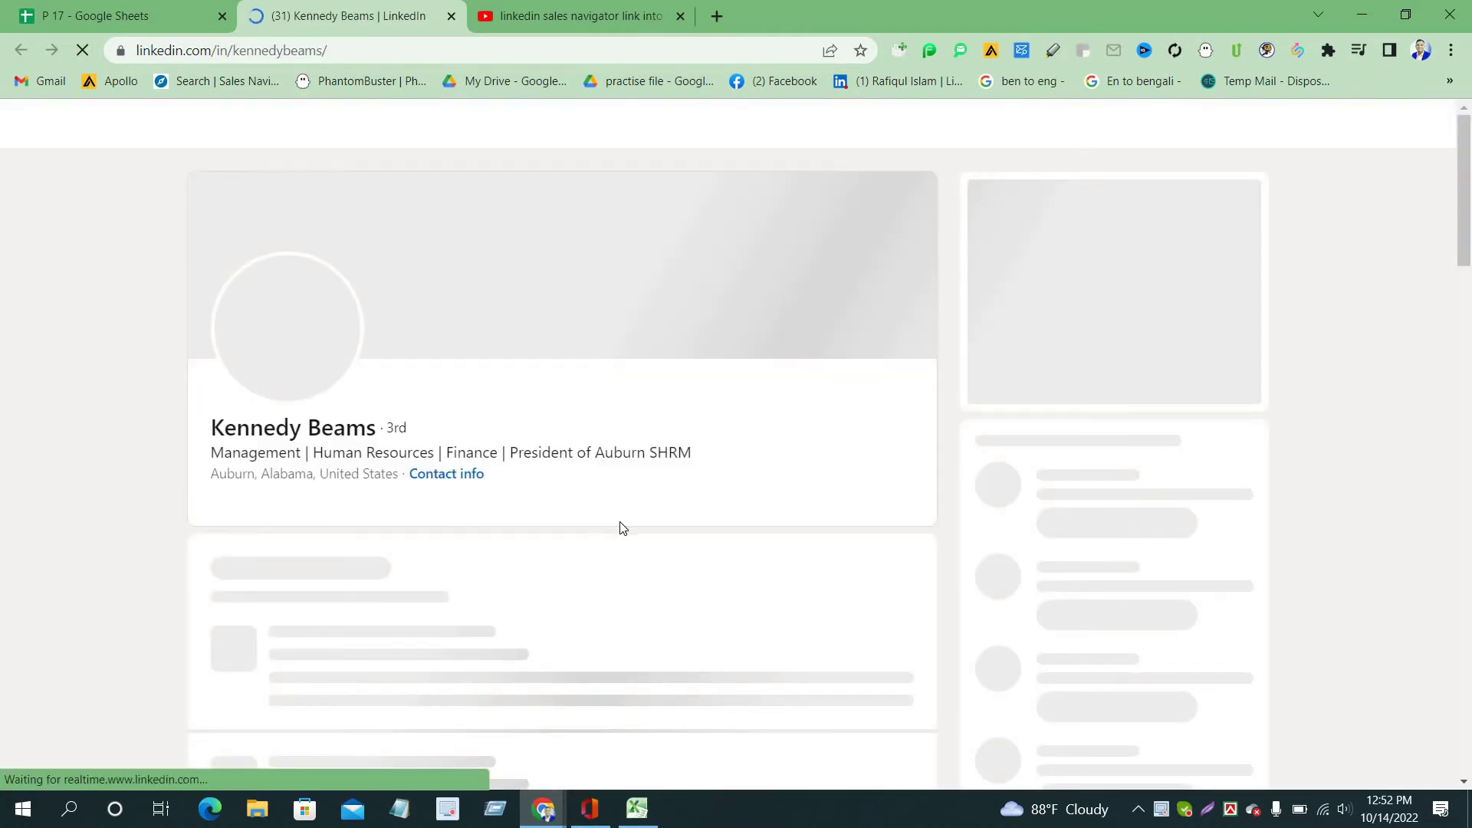
pyautogui.hotkey('ctrl', 'shift', 'Tab')
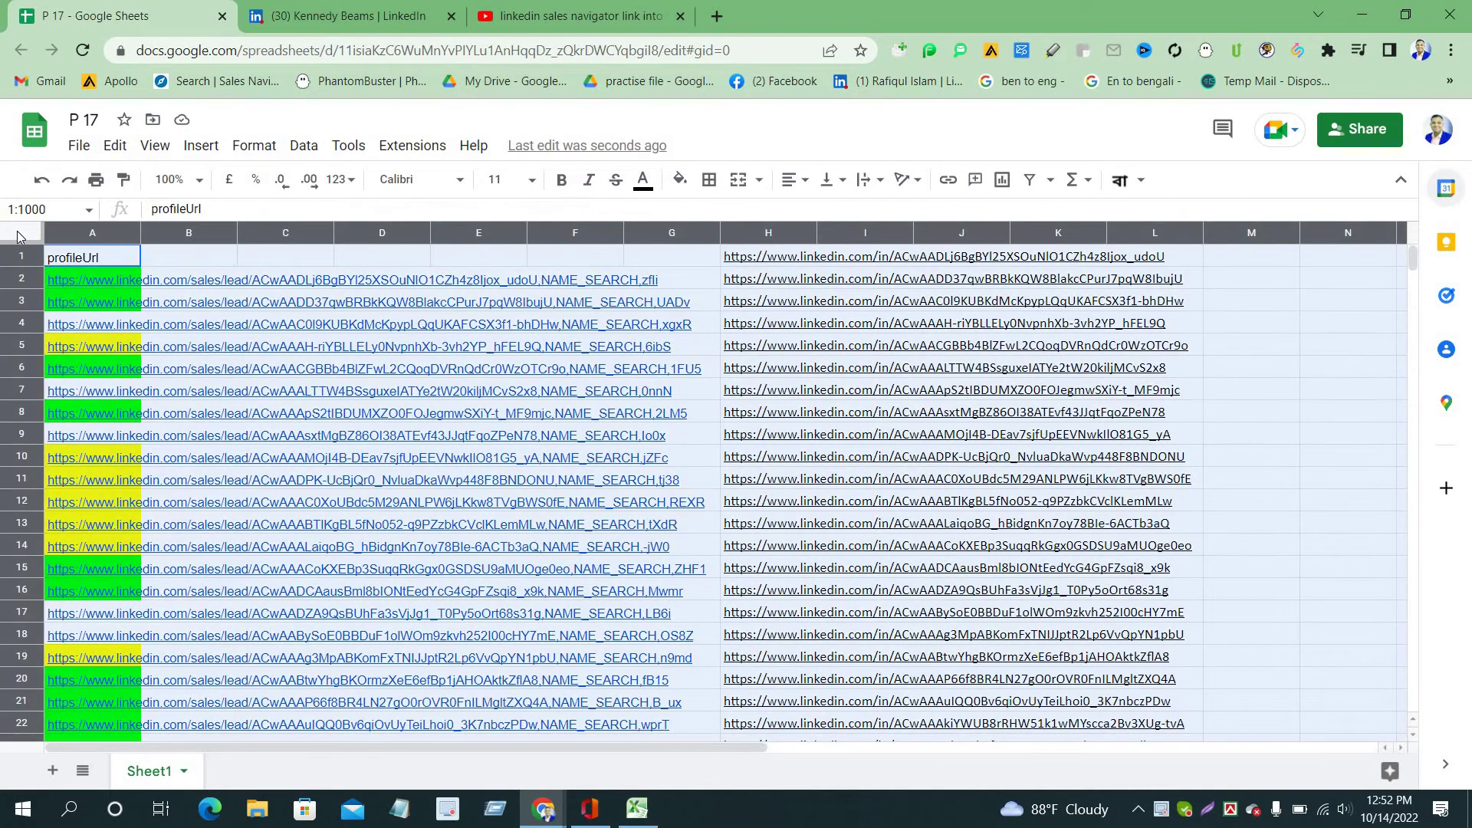
# Step: Set the text wrapping of the entire sheet to Clip so the long URLs stay within their columns
pyautogui.click(21, 234)
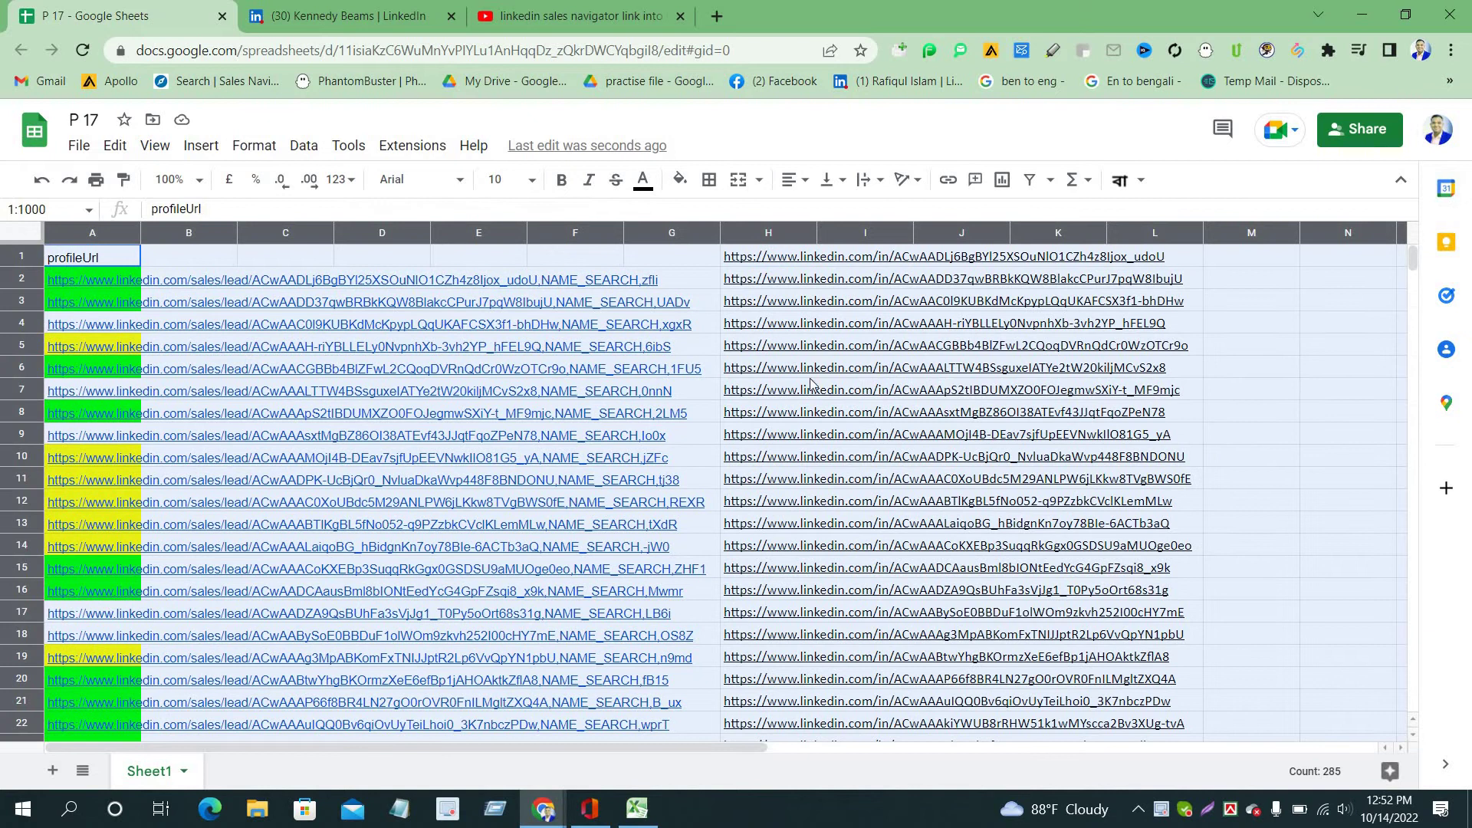
pyautogui.click(880, 182)
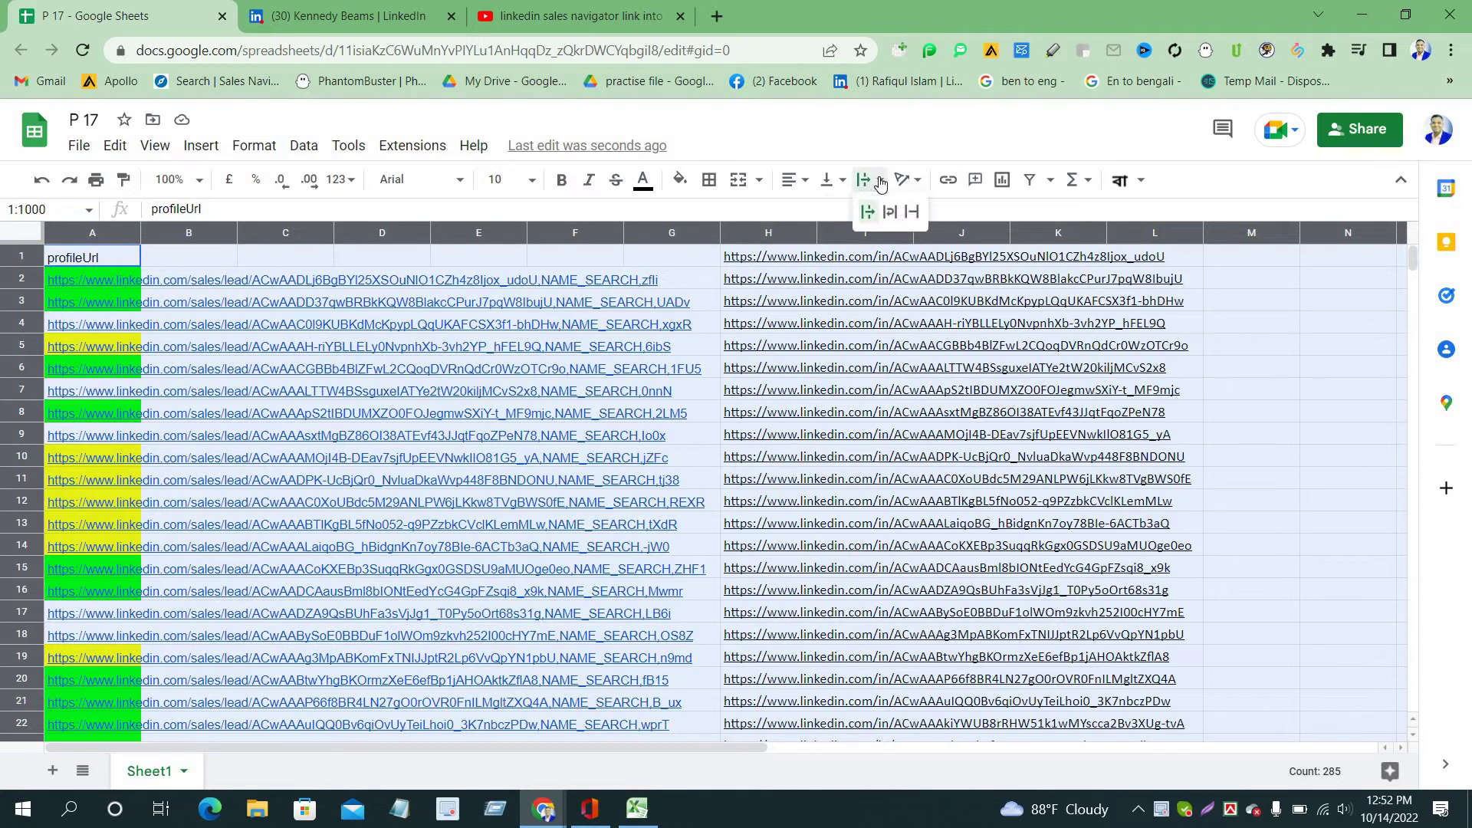
pyautogui.click(912, 213)
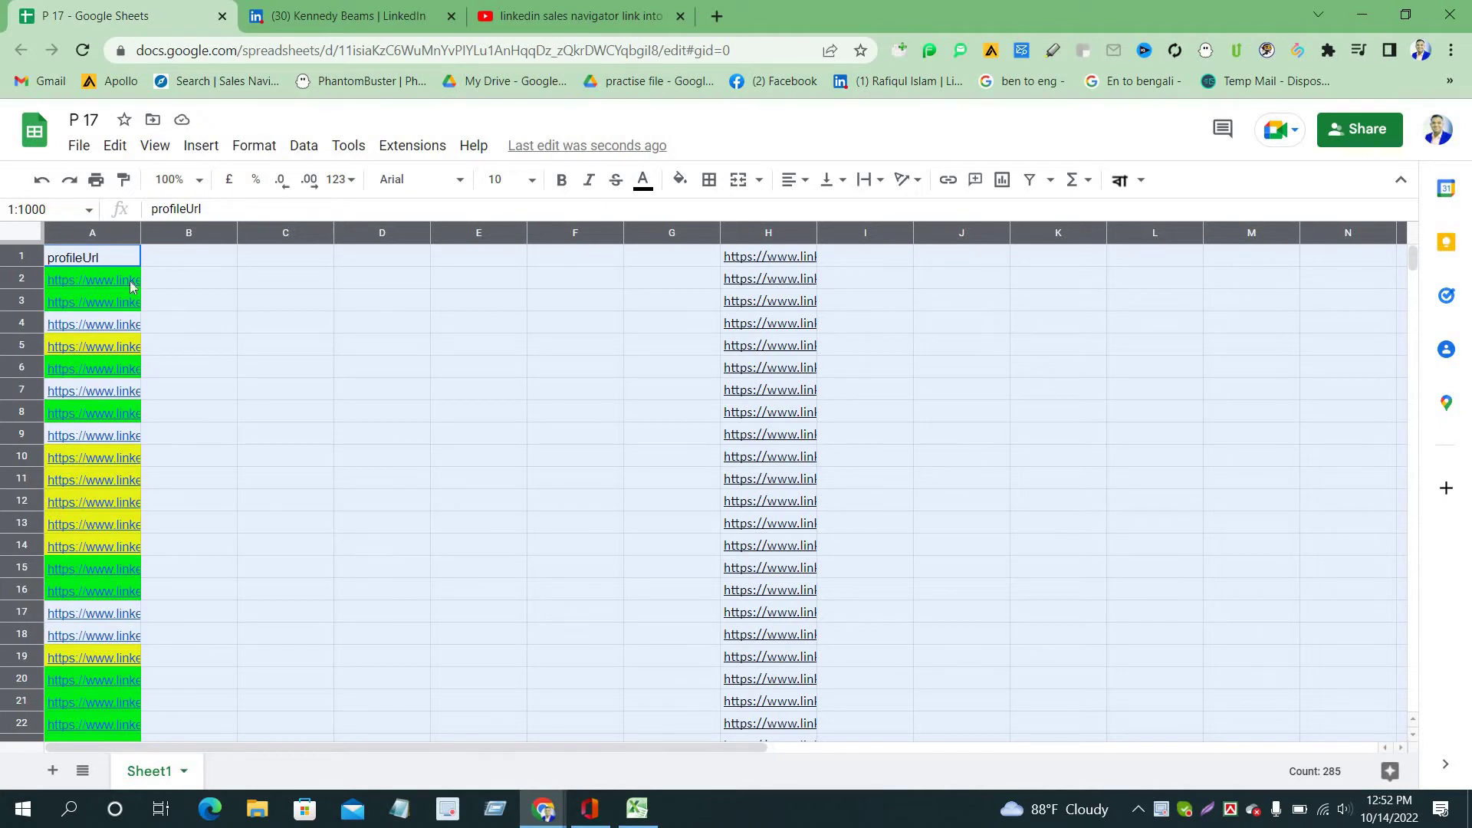
pyautogui.click(346, 375)
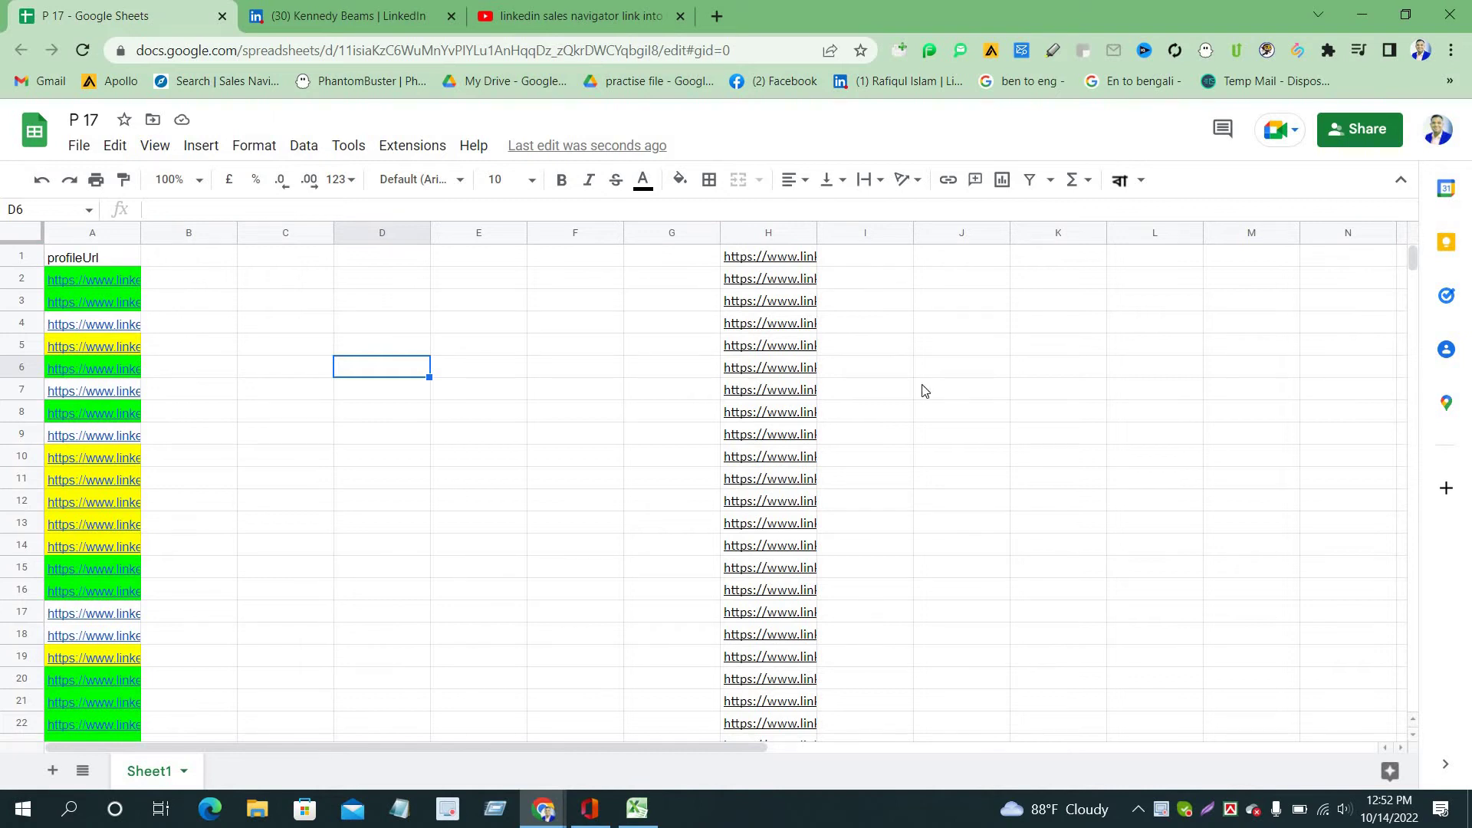
# Step: On the opened LinkedIn profile, pin the Email Finder – PIPILEADS extension and use it to get the email and save the contact to My List
pyautogui.click(307, 17)
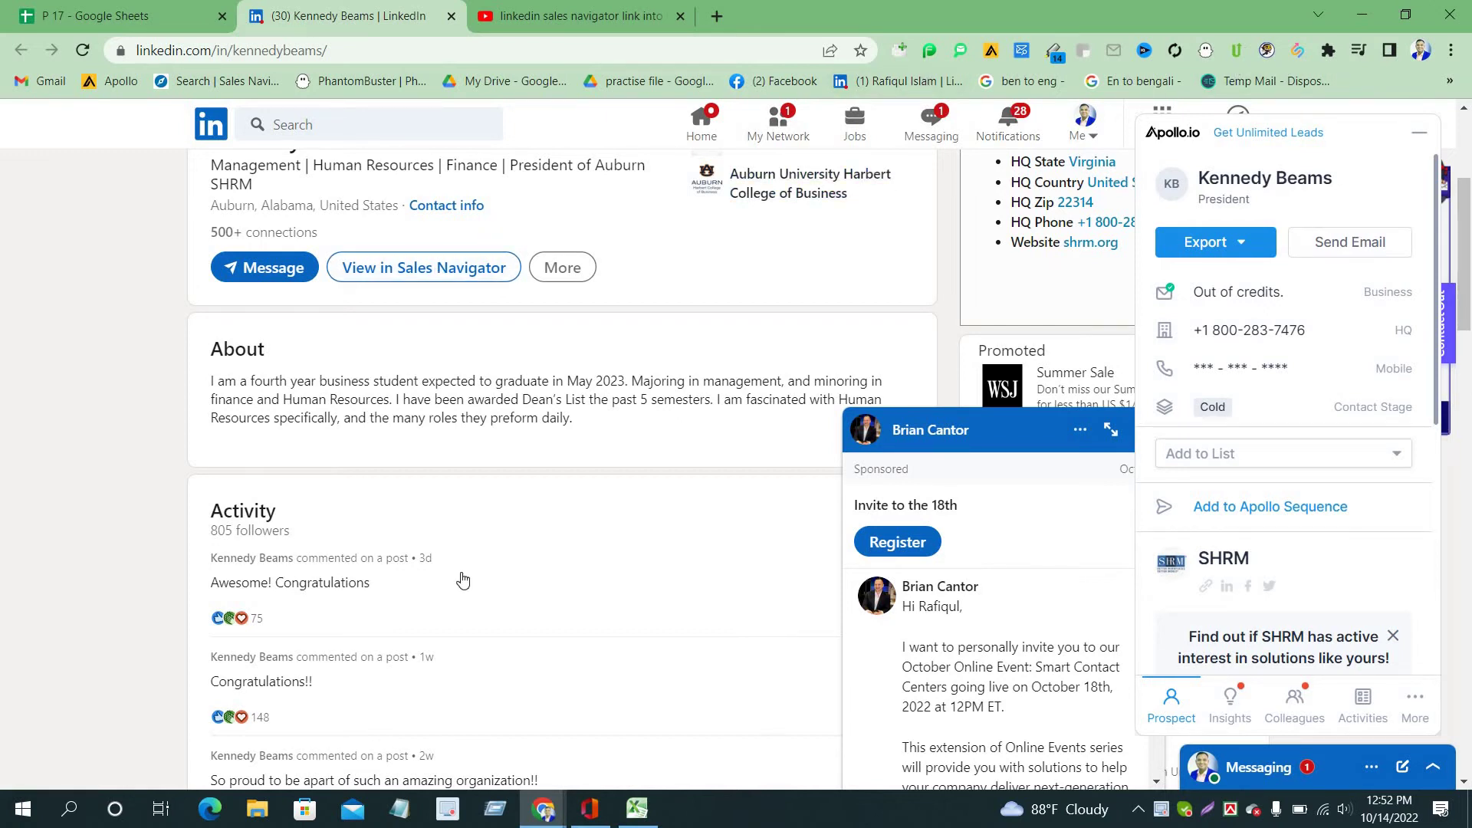
pyautogui.scroll(3, 462, 580)
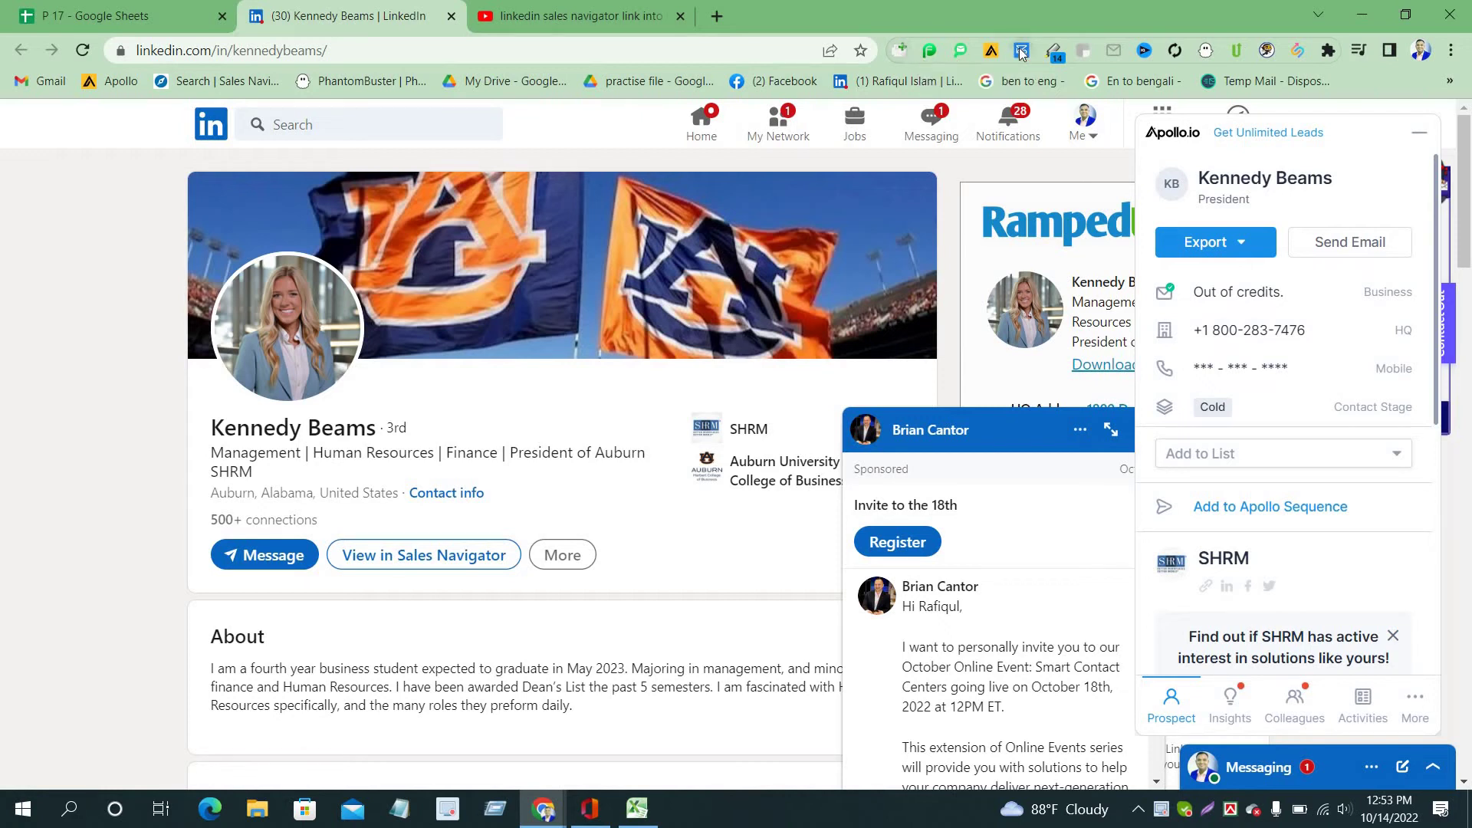
pyautogui.click(1329, 51)
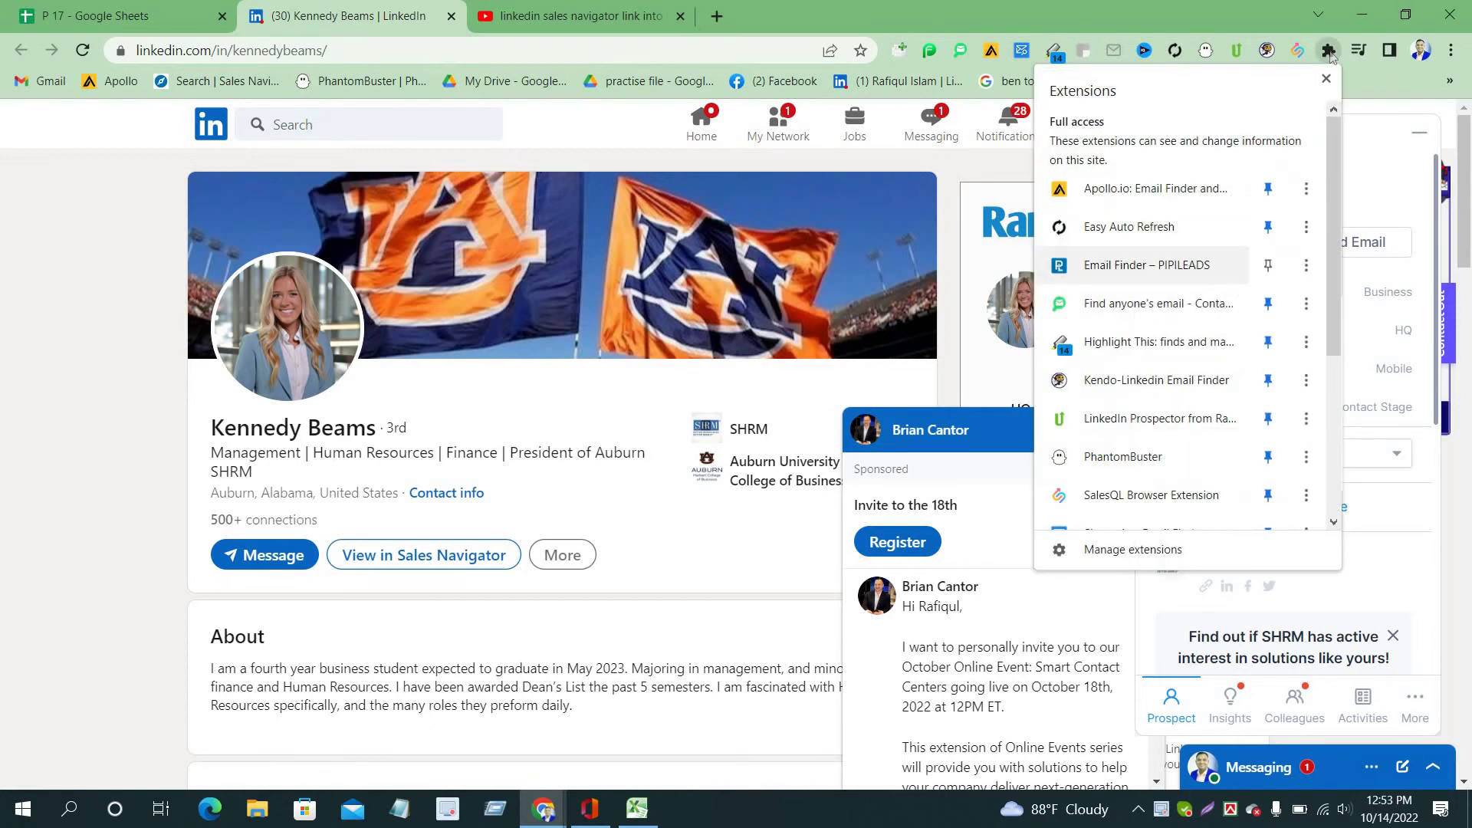
pyautogui.click(1265, 274)
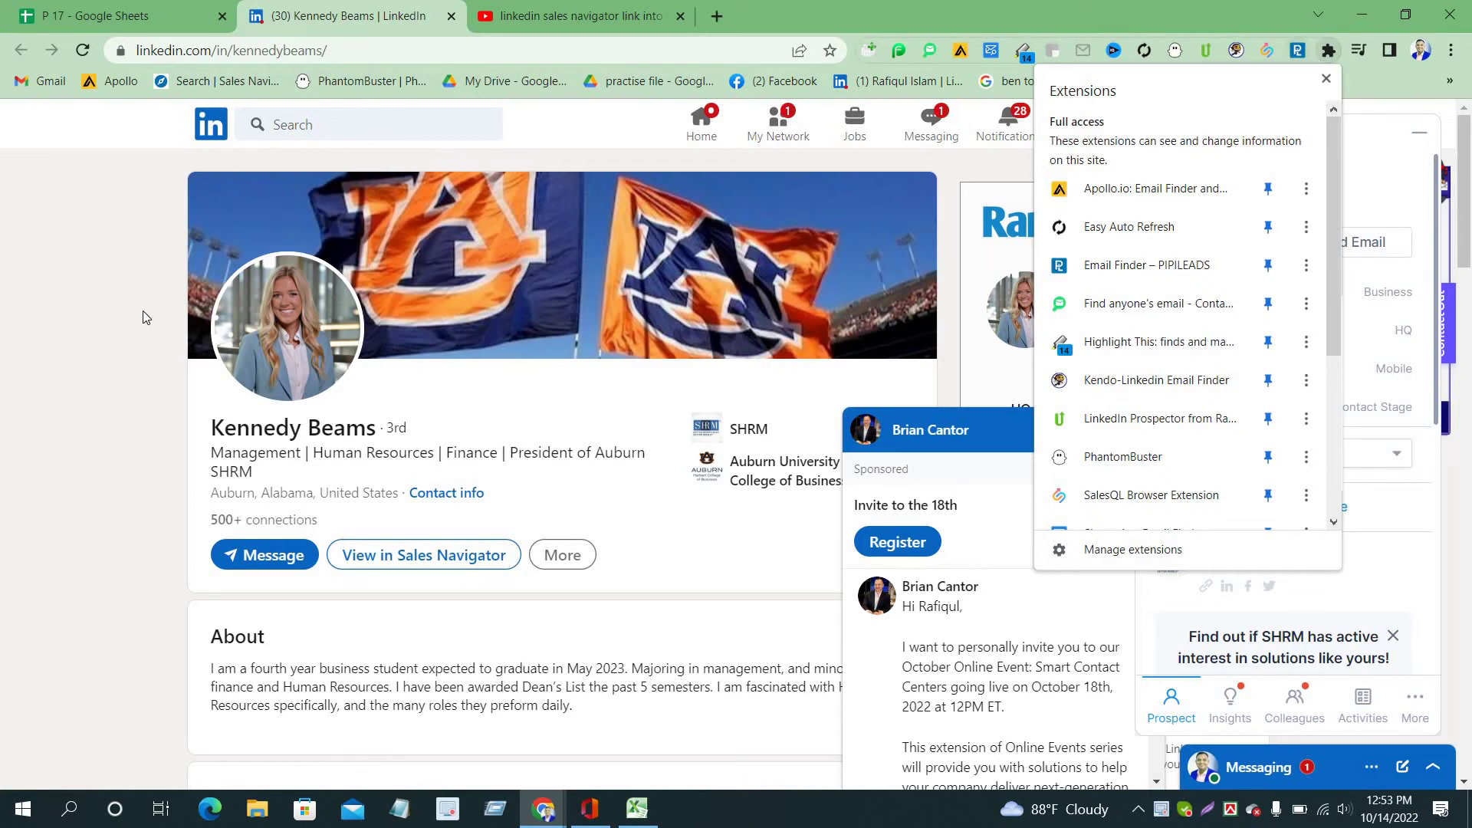
pyautogui.click(1329, 50)
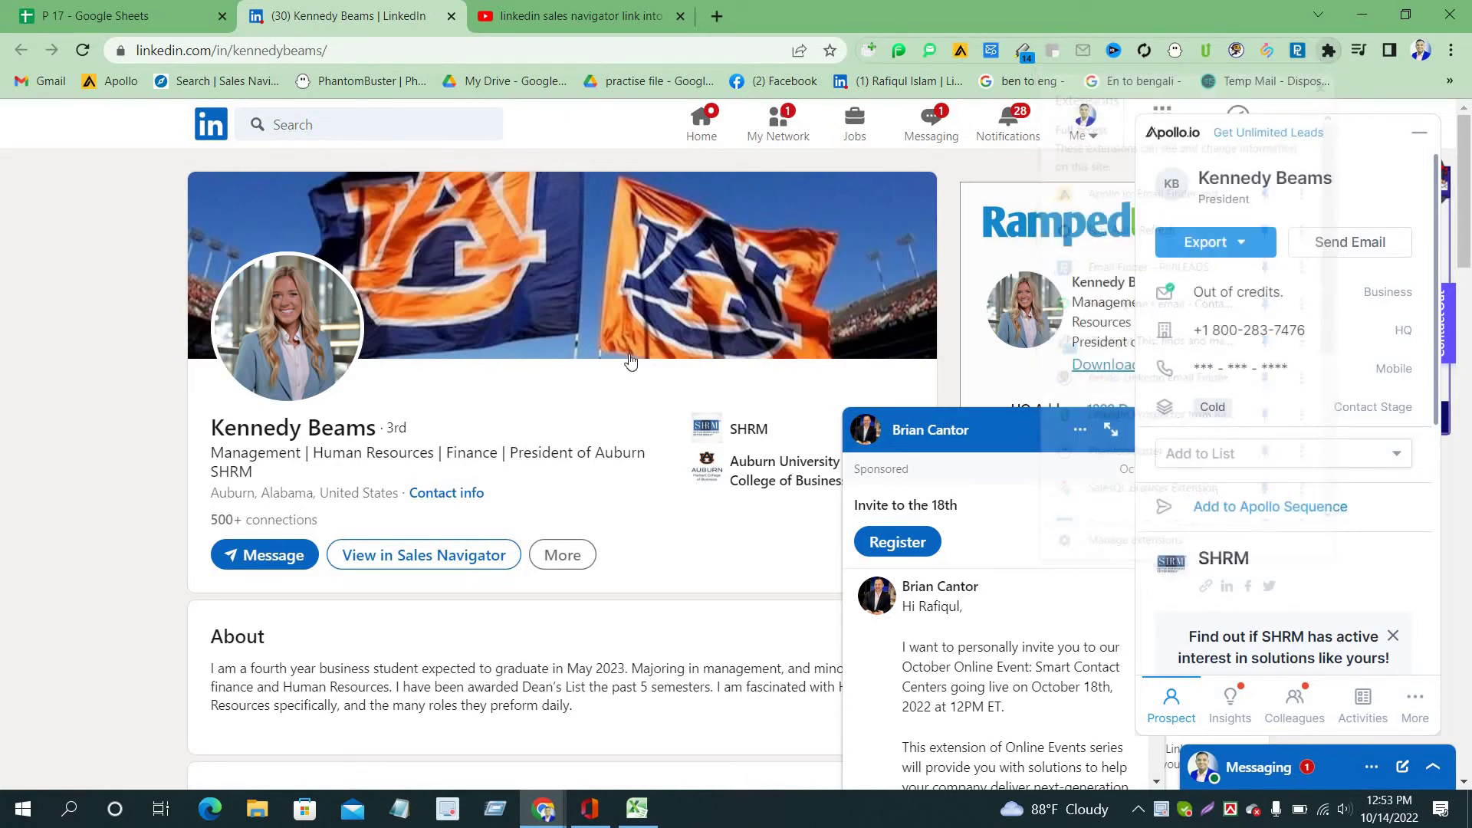
pyautogui.click(1298, 50)
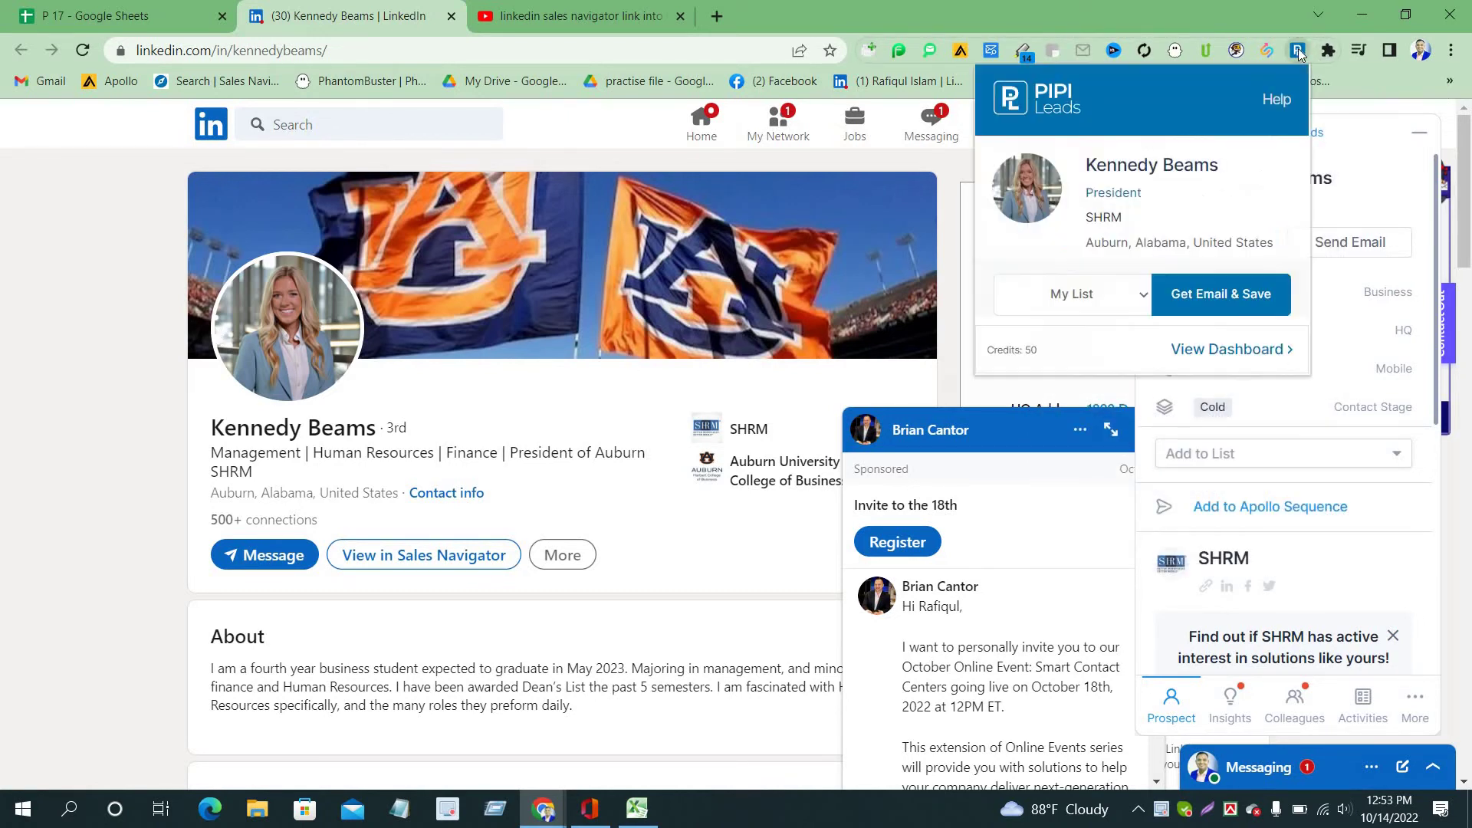
pyautogui.click(1244, 297)
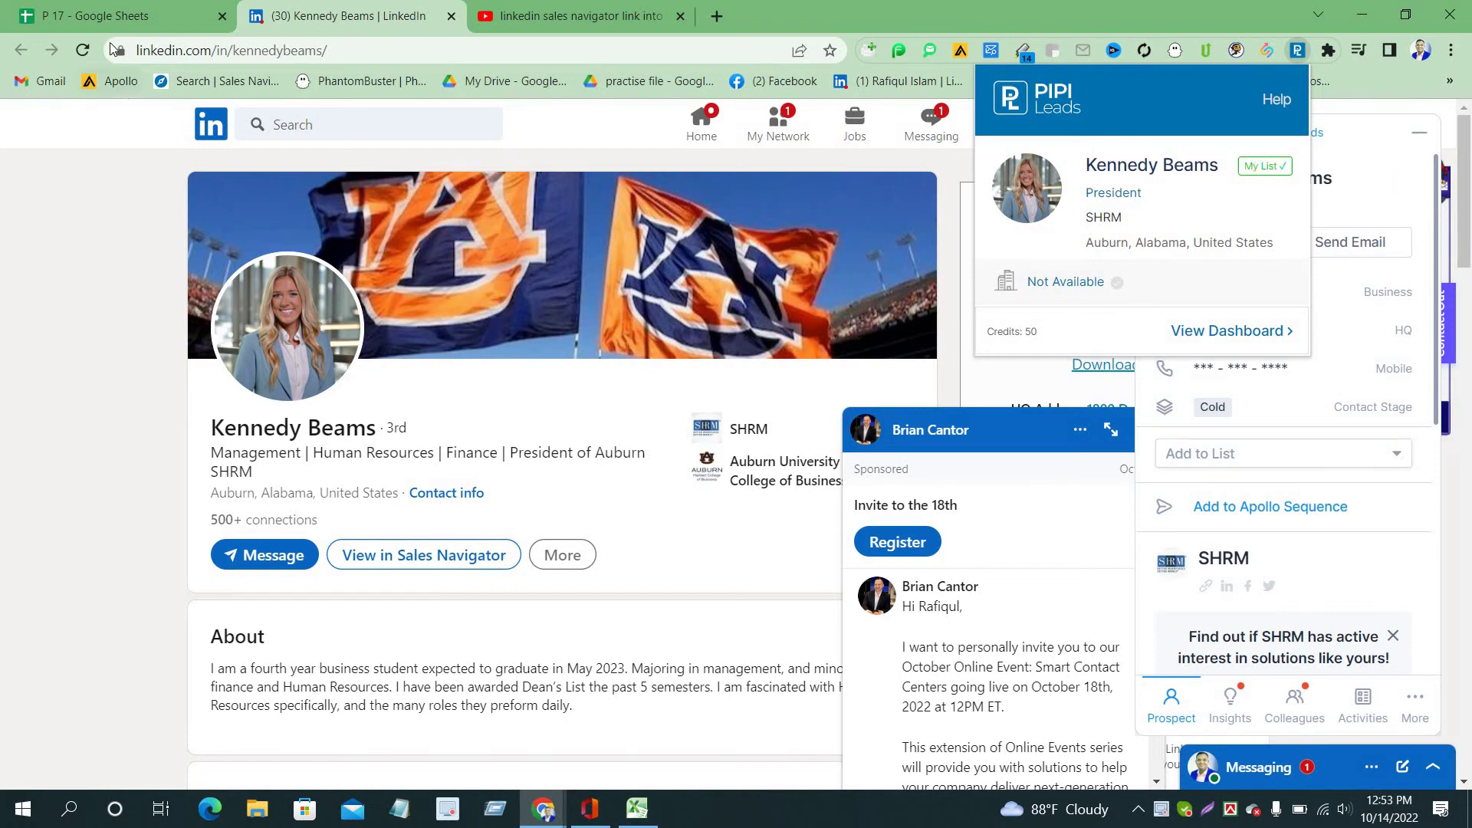
# Step: Open the LinkedIn profile linked in cell H3 of the P 17 spreadsheet and get and save its email with PIPILEADS
pyautogui.click(122, 22)
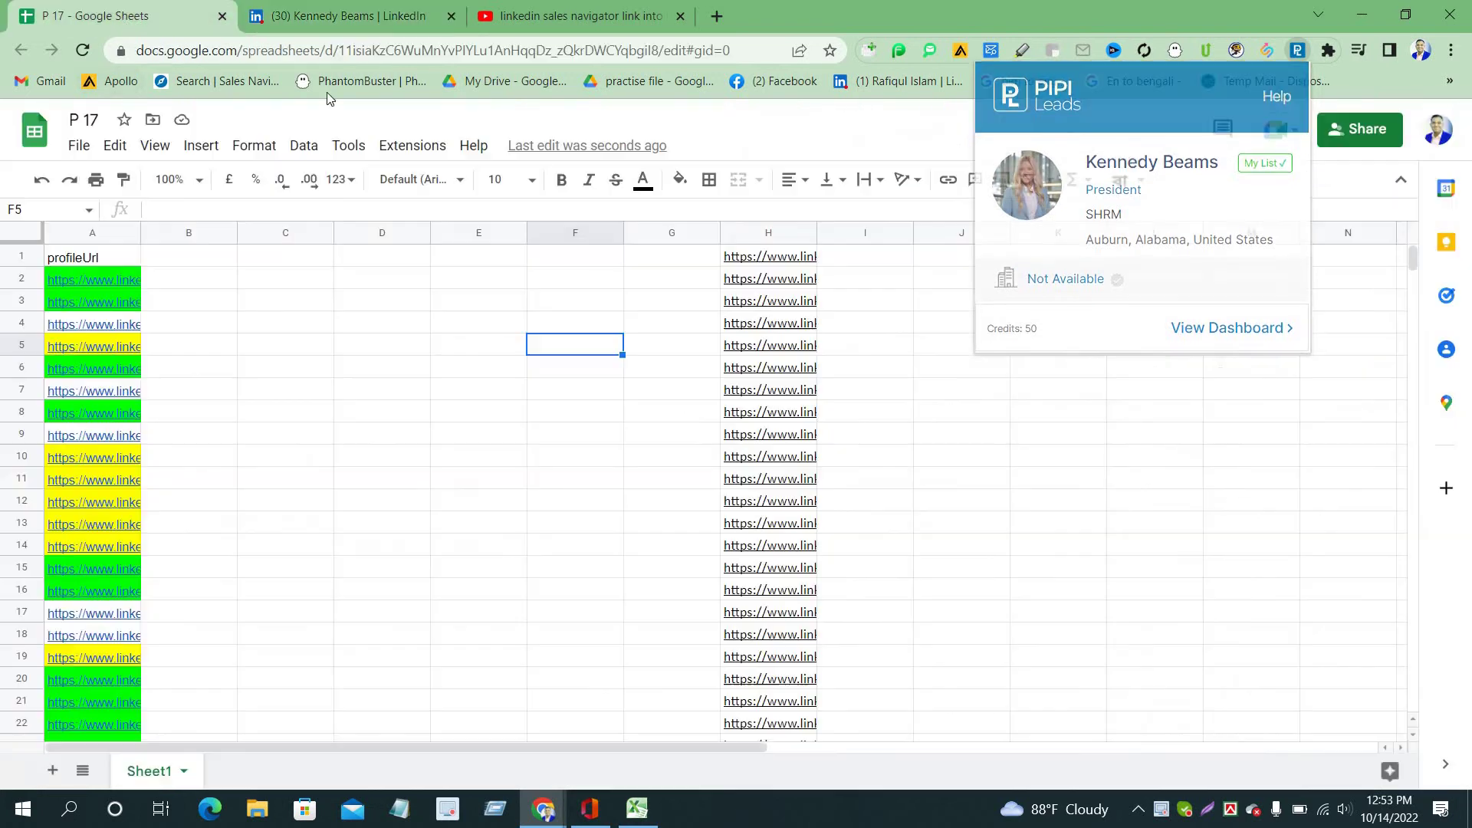
pyautogui.click(779, 304)
pyautogui.click(845, 331)
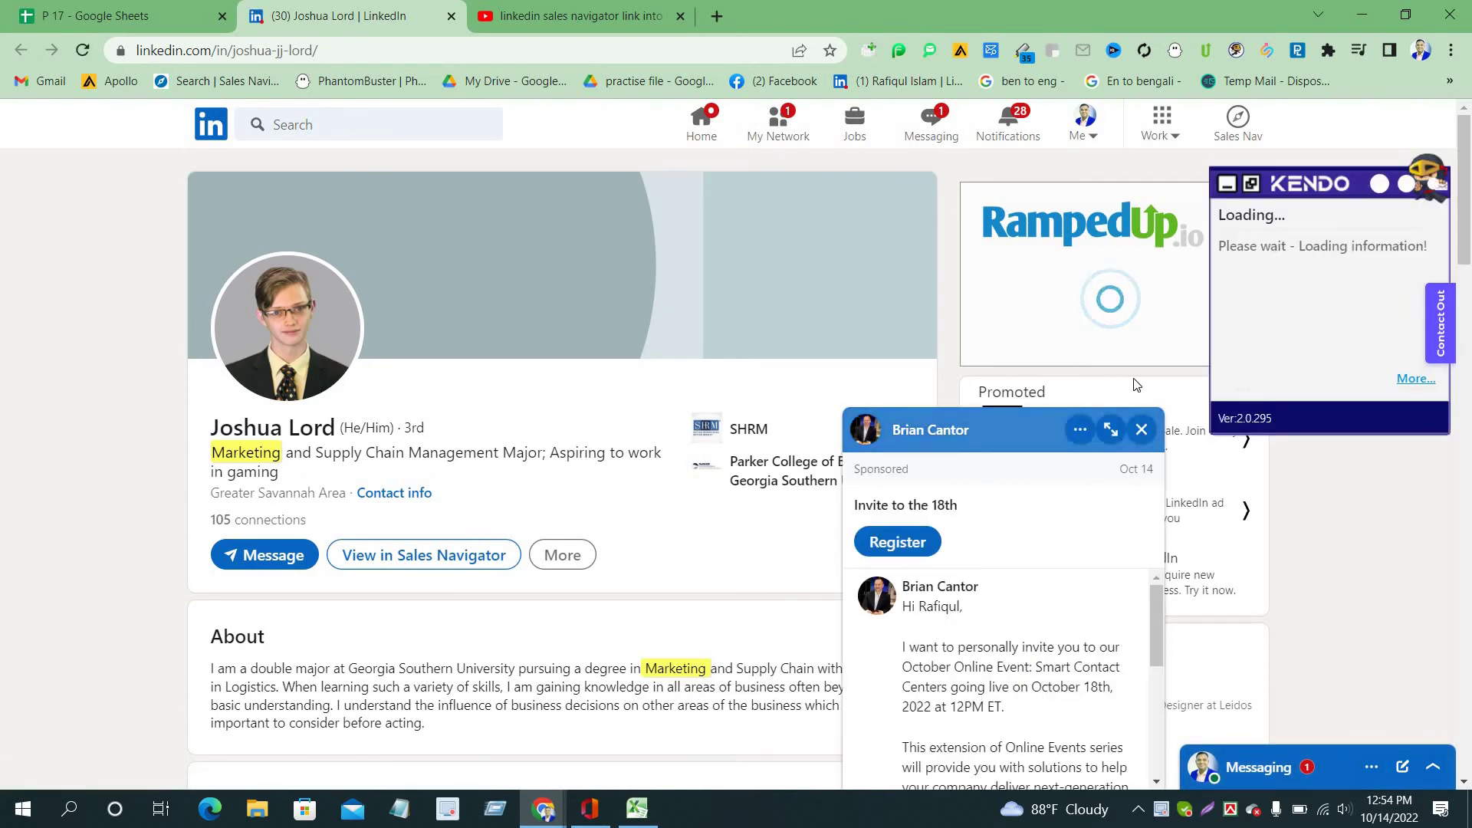
pyautogui.click(1297, 51)
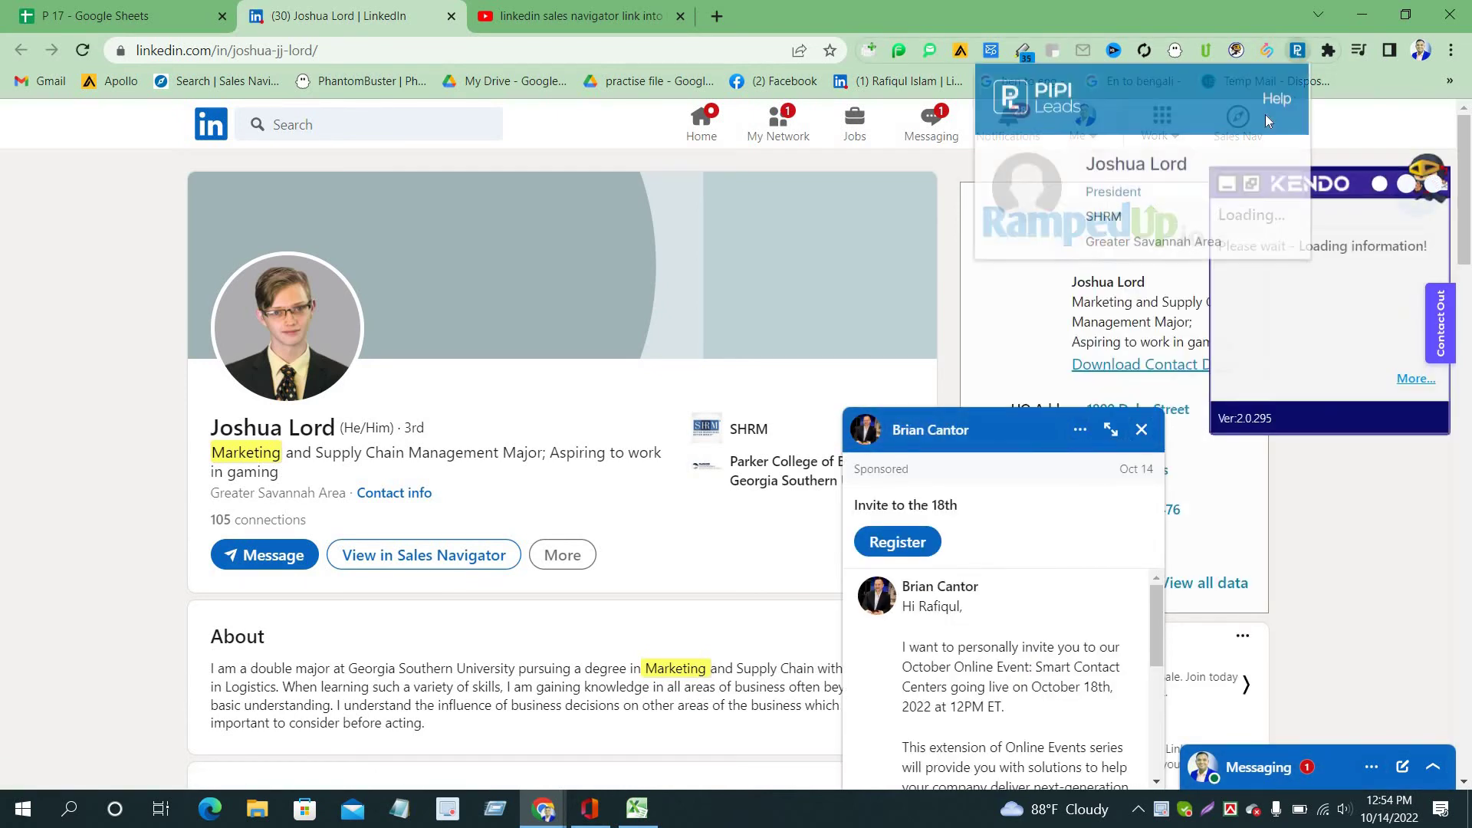
pyautogui.click(1240, 299)
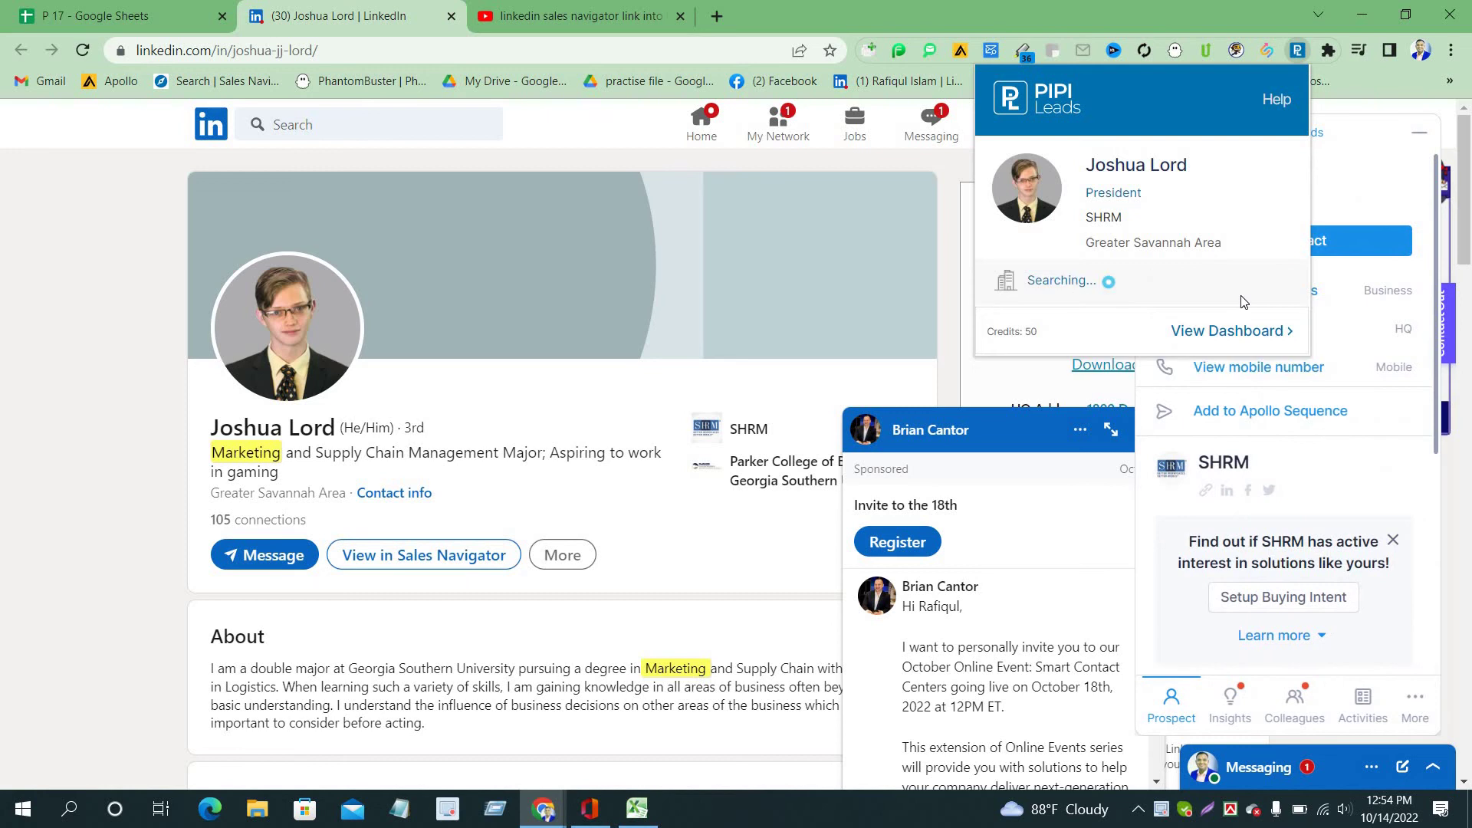